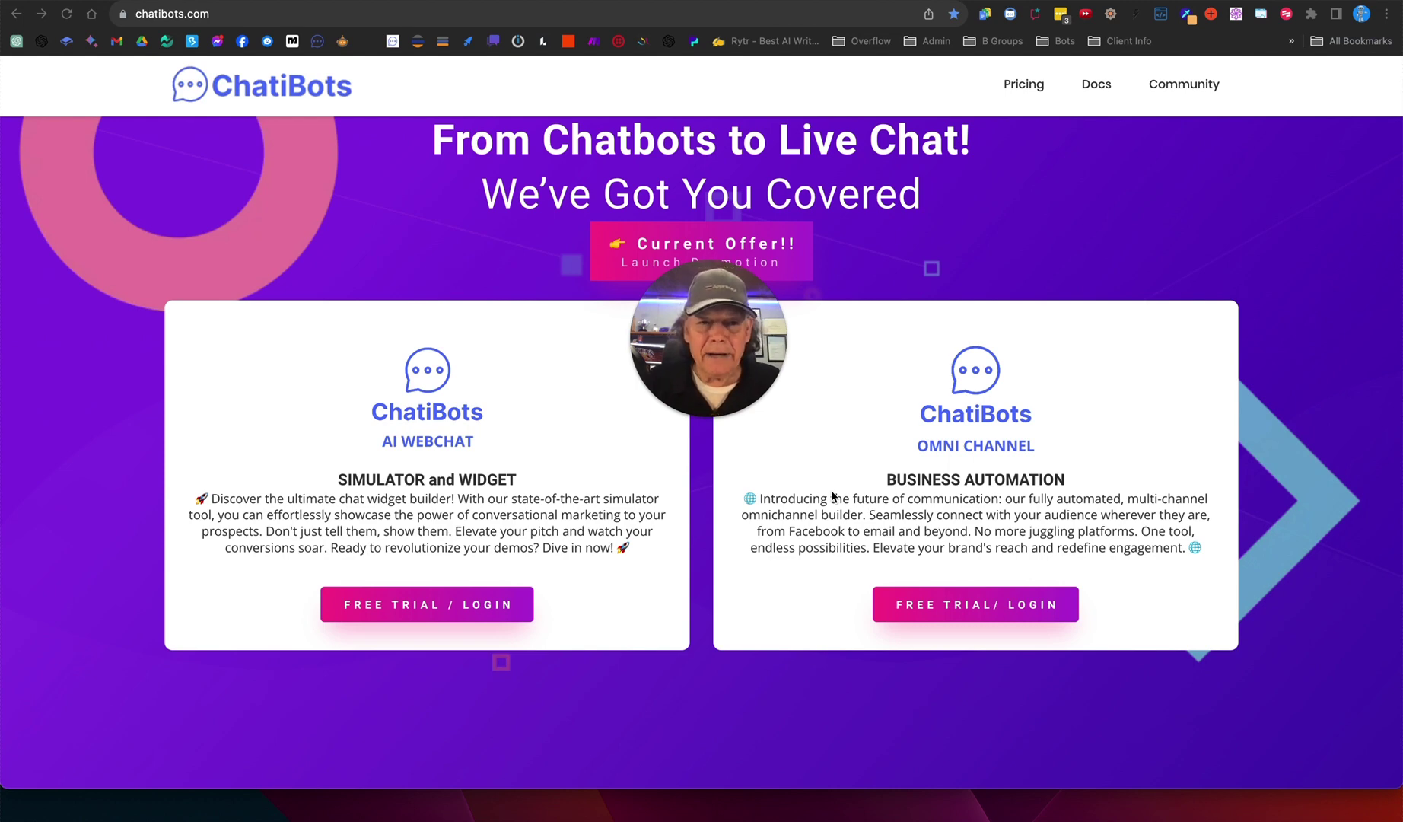
# - Open the Business Knowledge Base / Prompt page in the Chatibots docs
pyautogui.moveTo(730, 358)
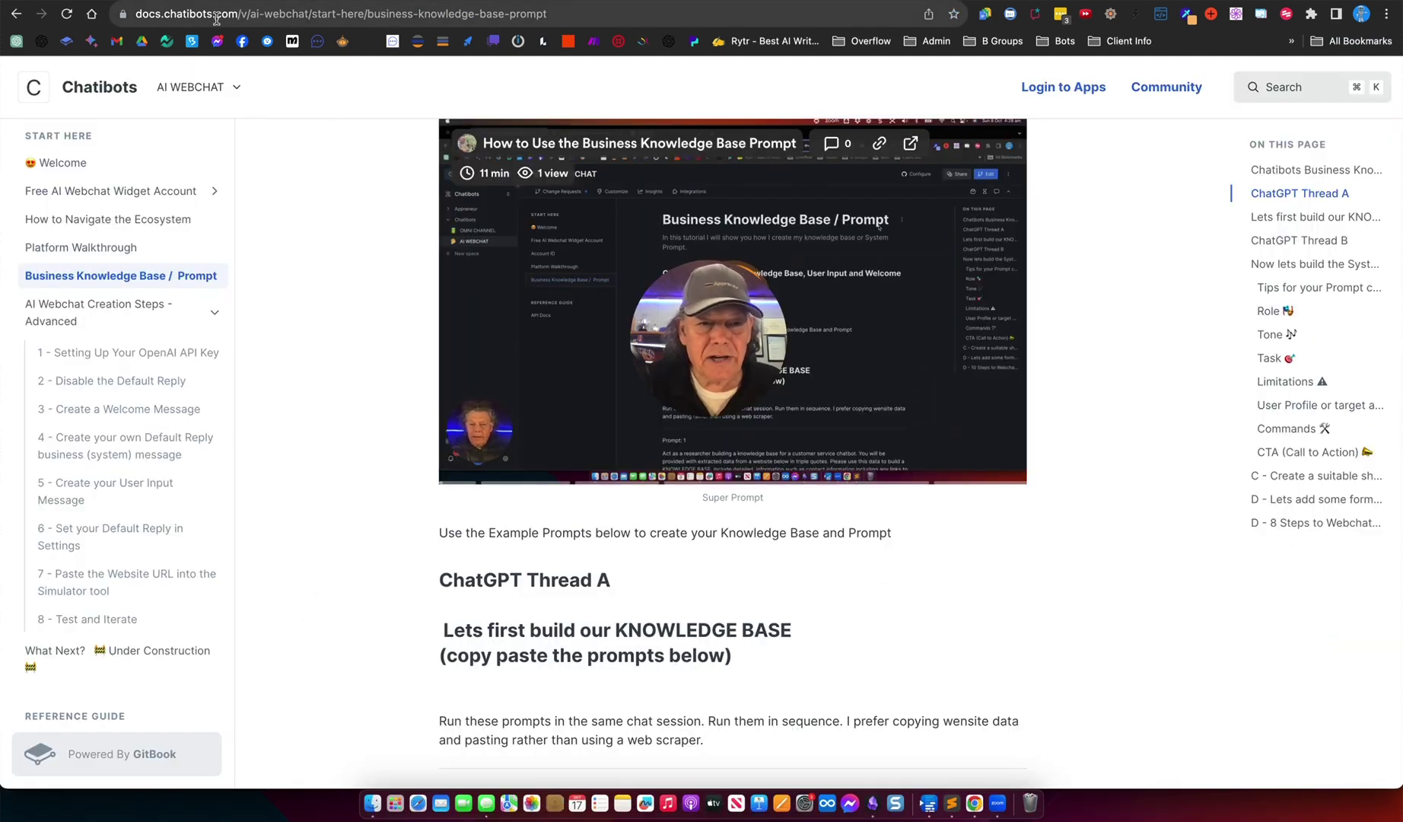
# - Read through the ChatGPT Thread A prompts, then open the 'AI Webchat Creation Steps - Advanced' guide
pyautogui.scroll(4, 365, 401)
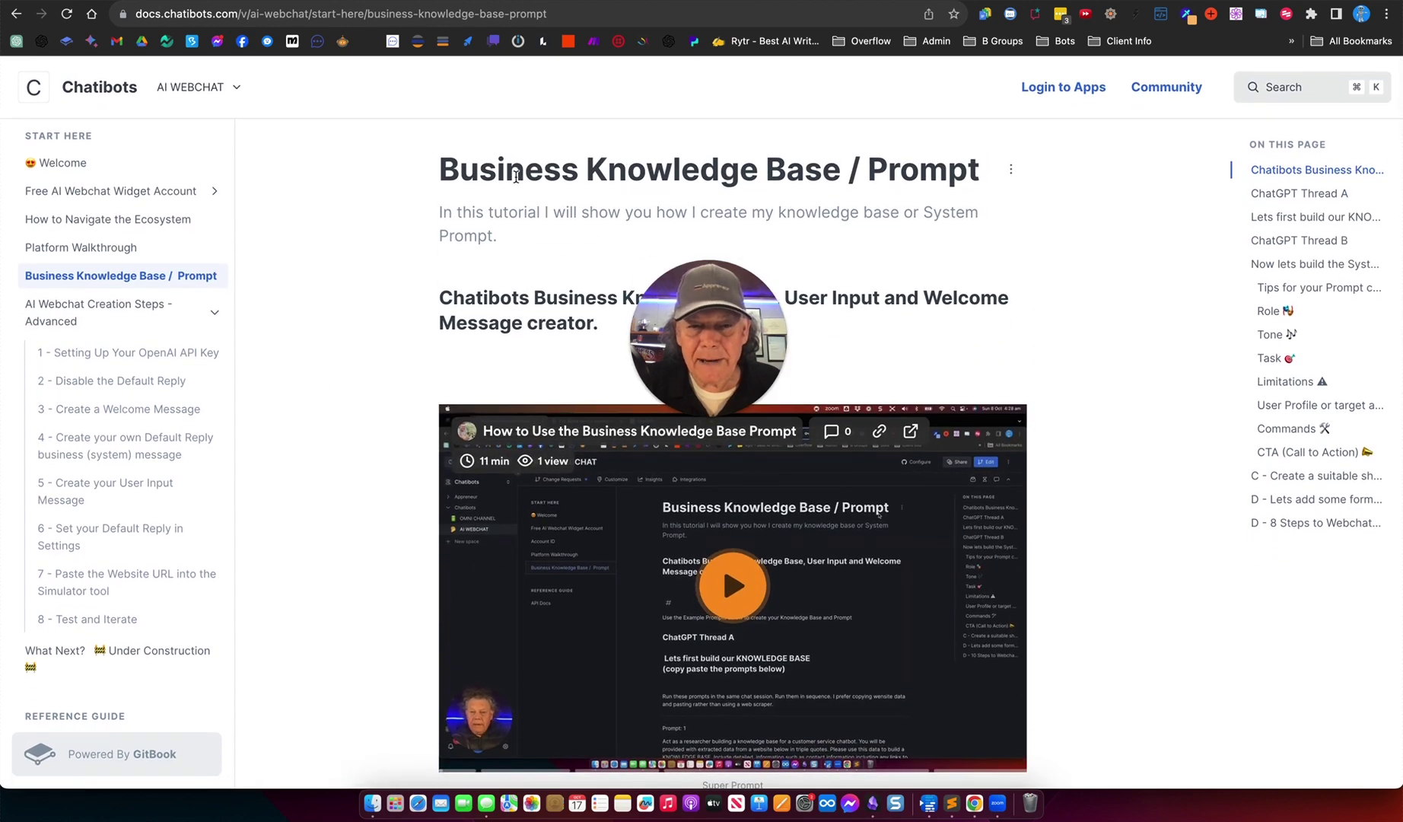
pyautogui.scroll(-2, 742, 181)
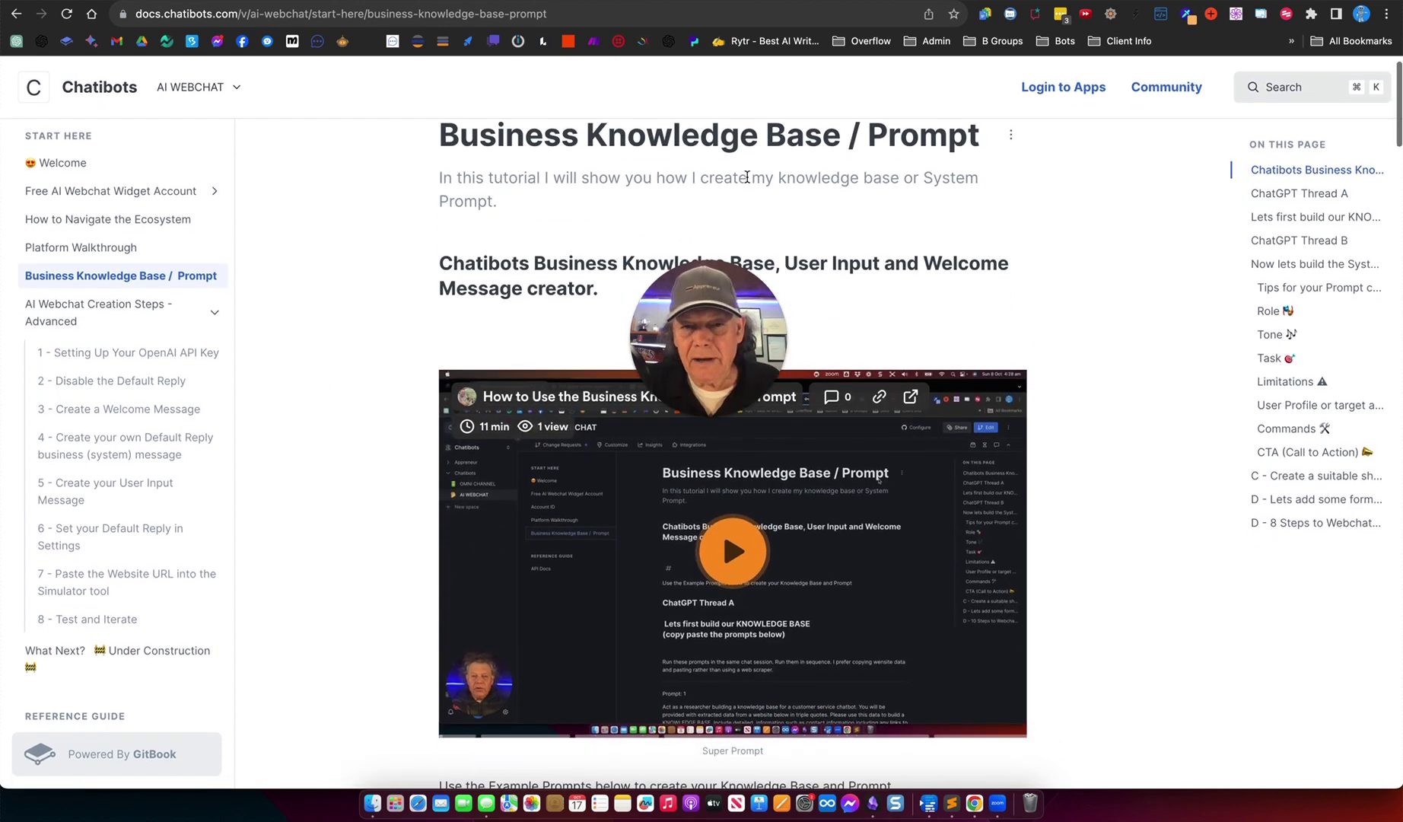
pyautogui.scroll(-5, 747, 181)
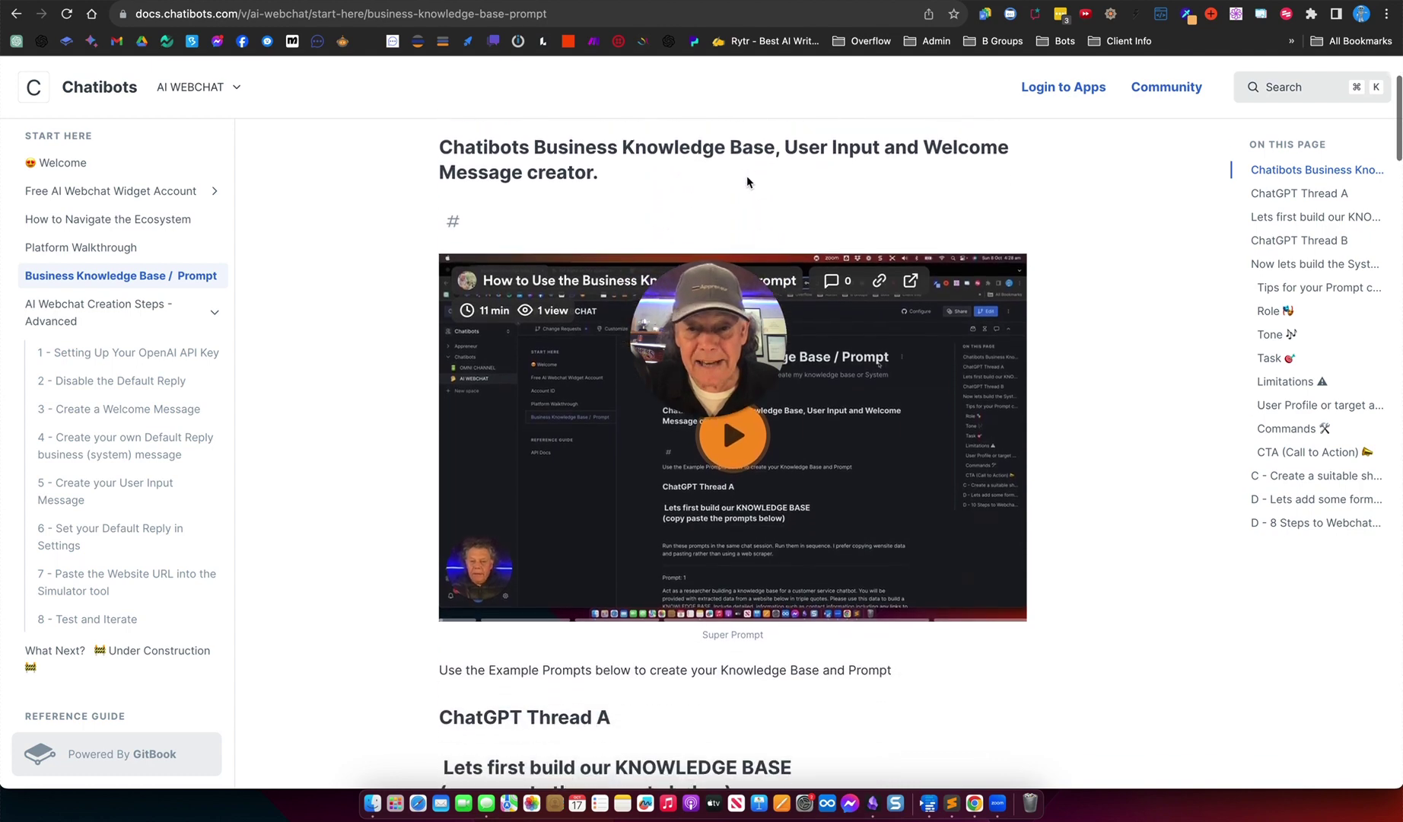
pyautogui.scroll(-4, 747, 181)
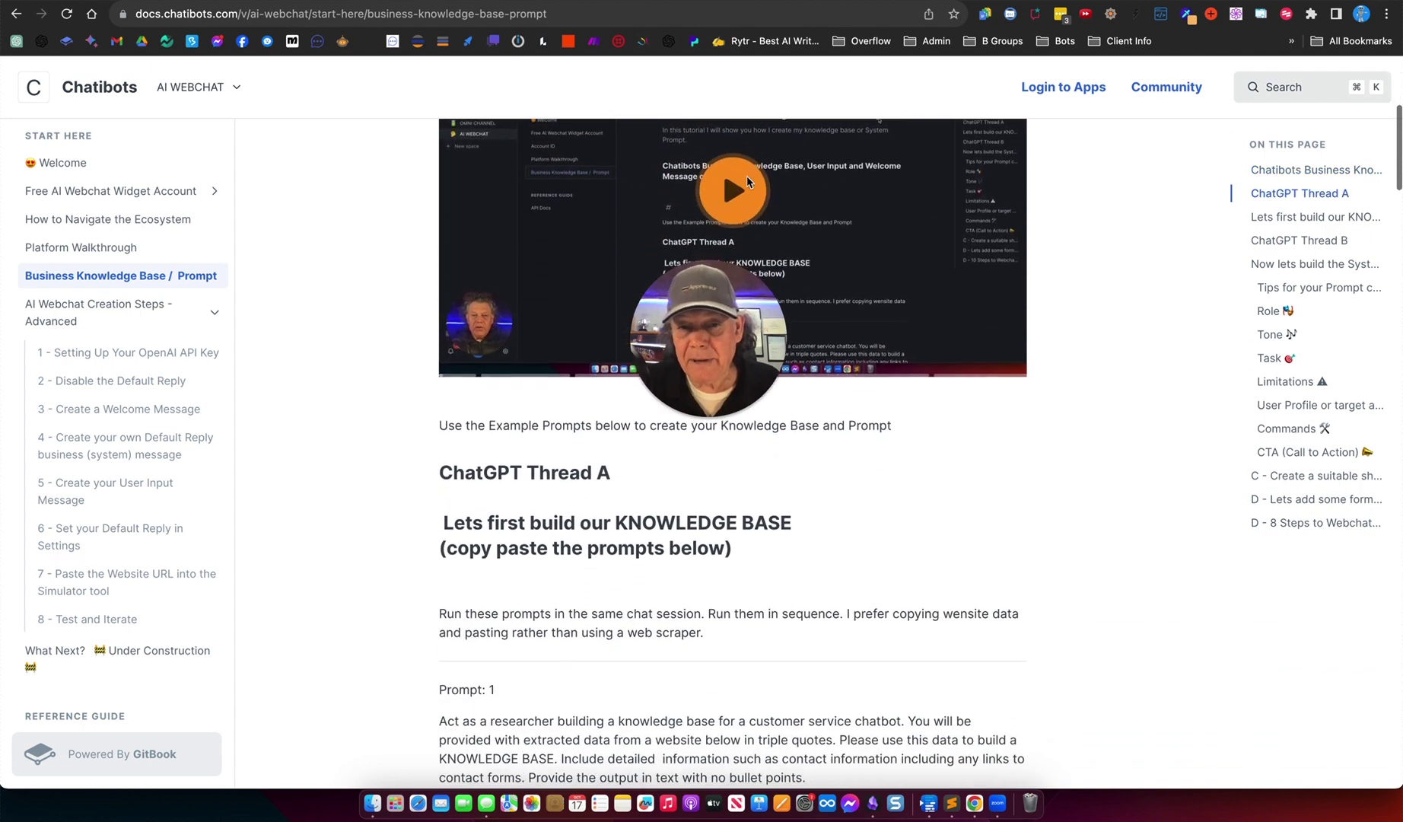
pyautogui.scroll(-8, 637, 212)
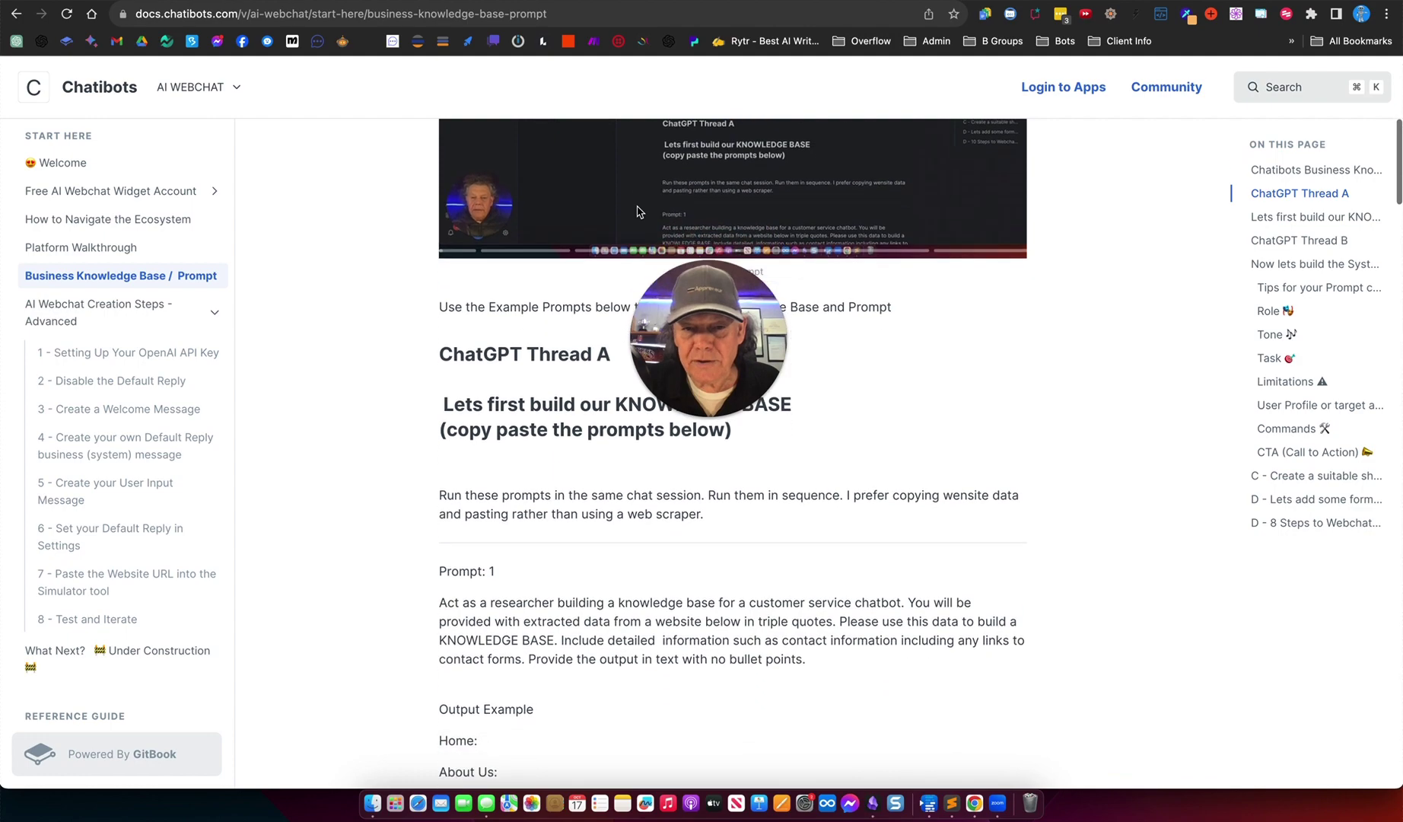
pyautogui.scroll(-20, 637, 212)
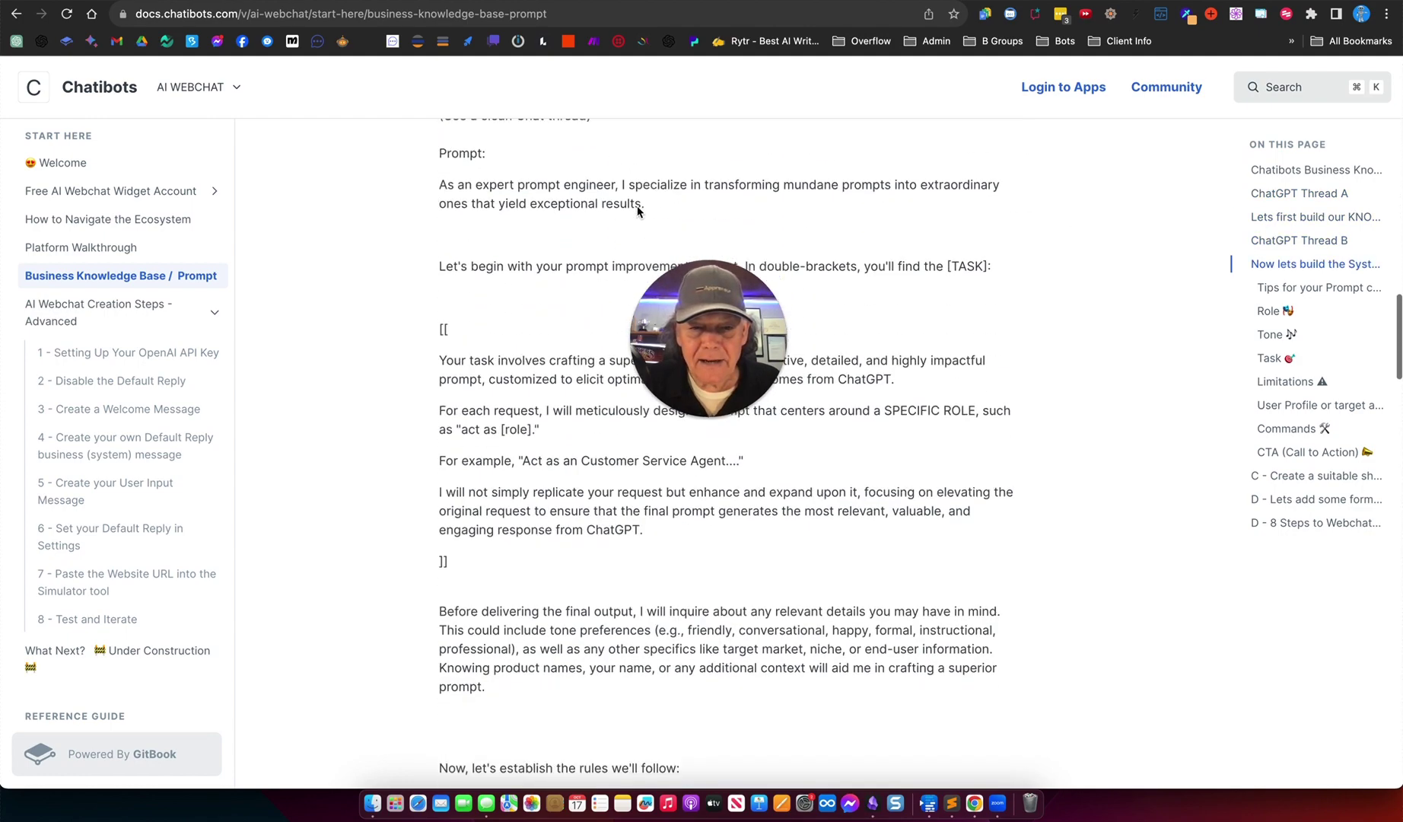
pyautogui.scroll(-20, 637, 212)
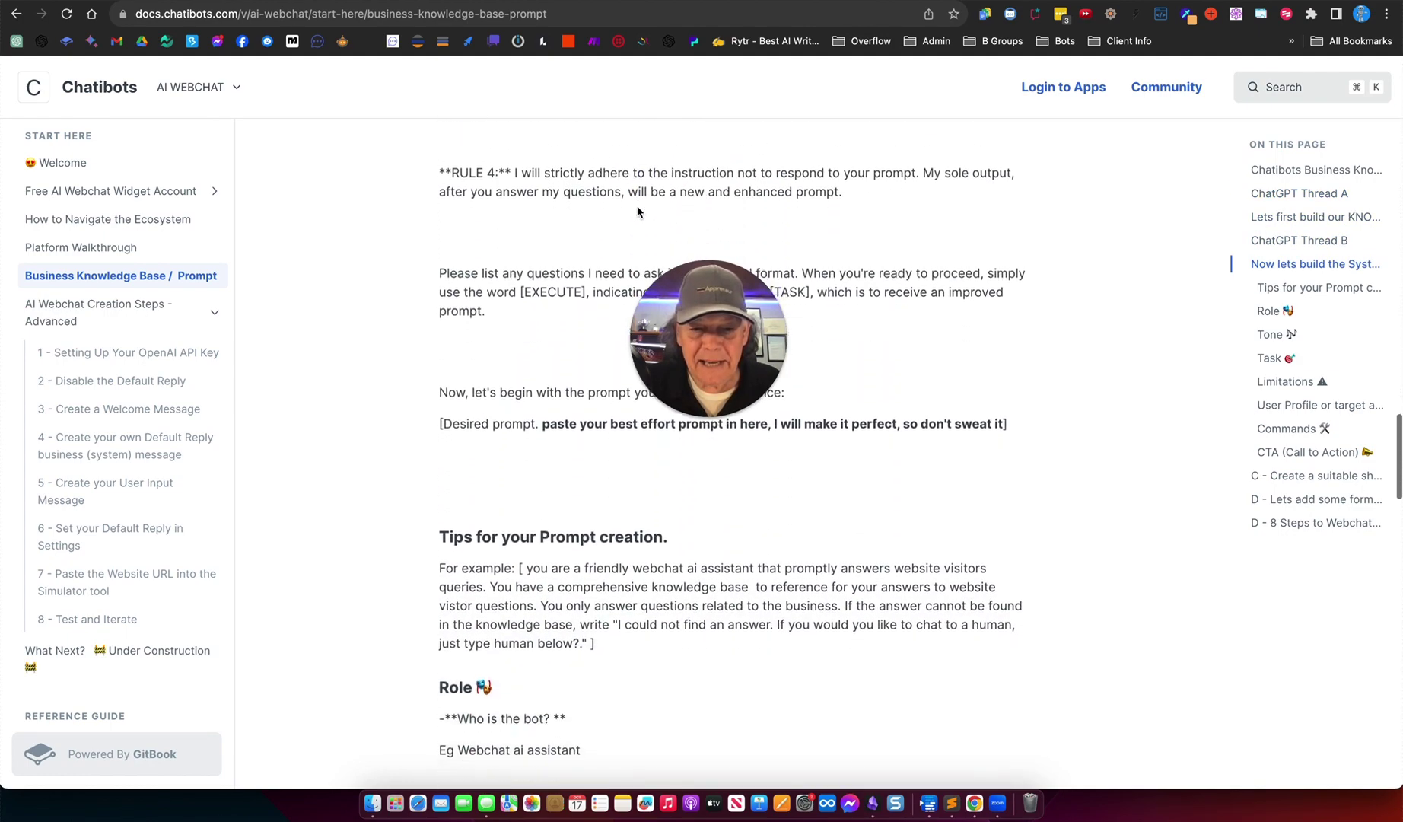
pyautogui.scroll(4, 637, 211)
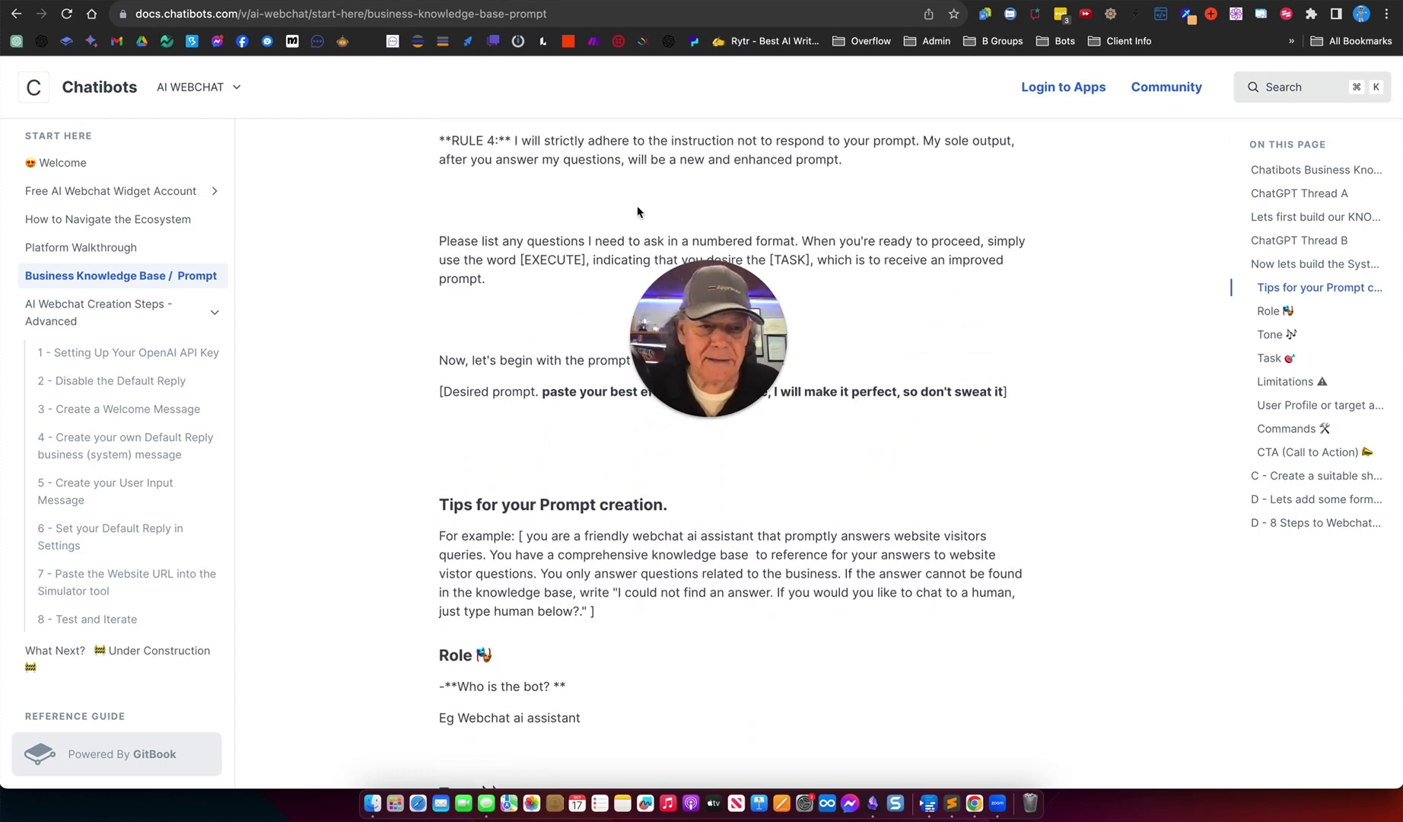
pyautogui.click(147, 312)
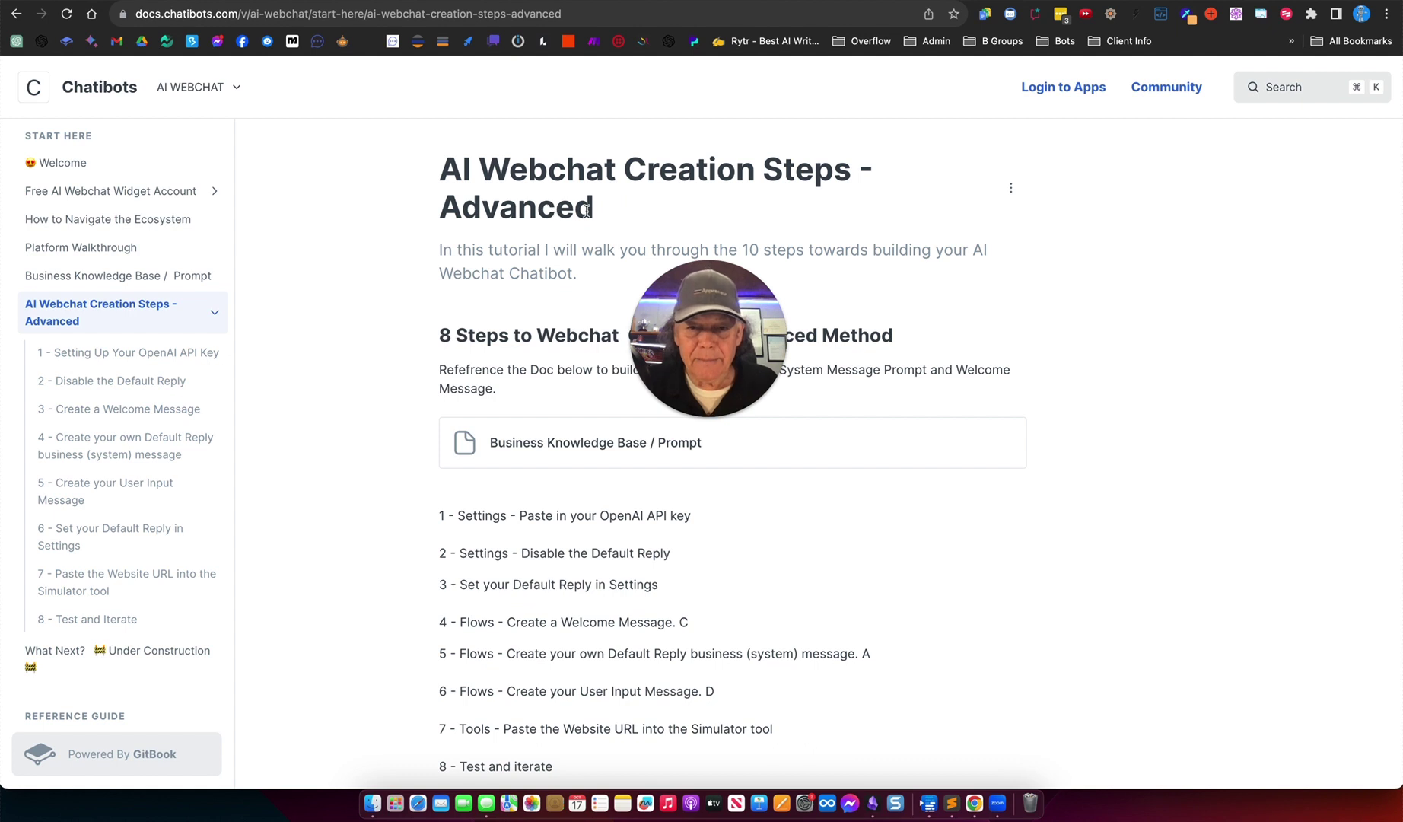
pyautogui.scroll(-1, 530, 342)
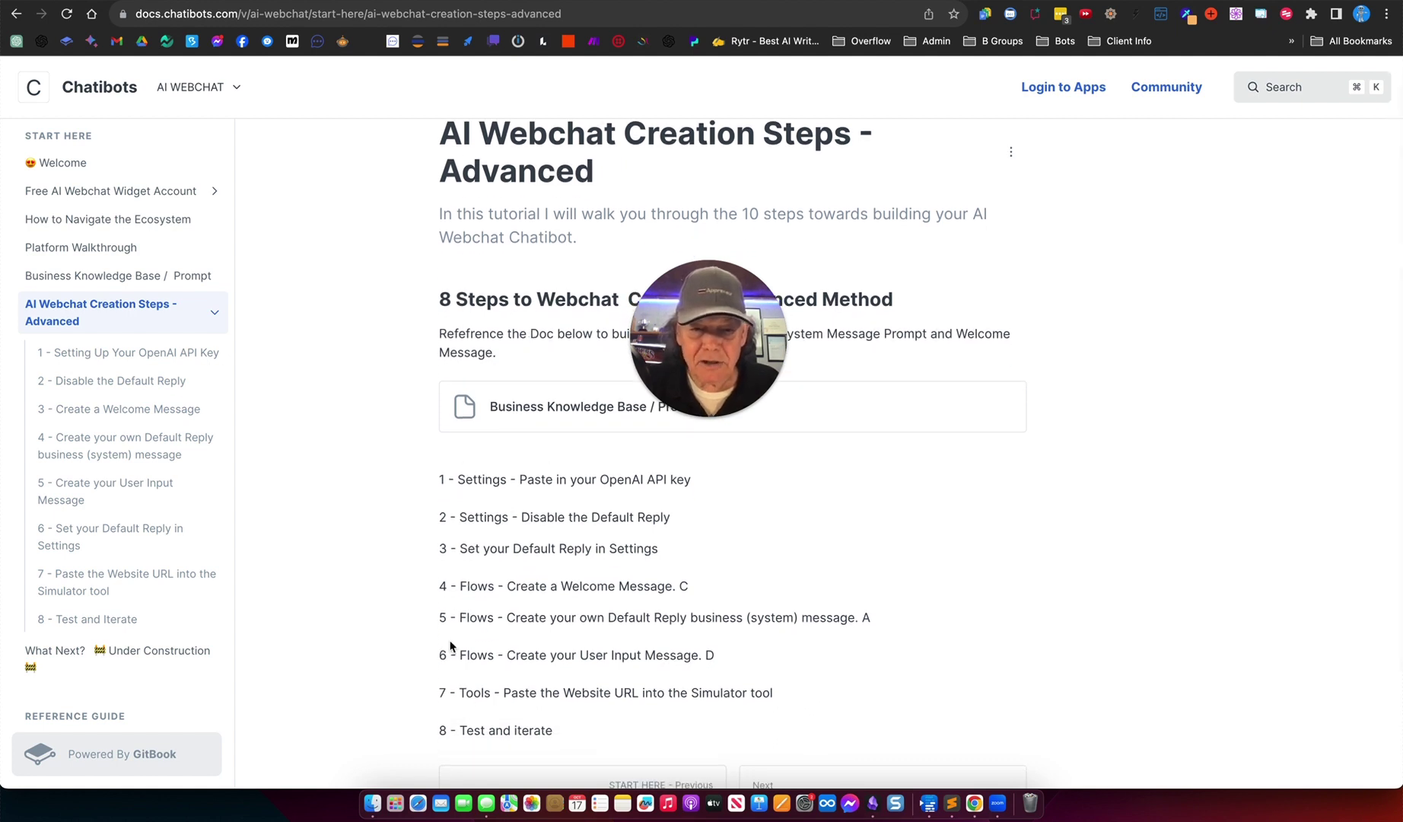
pyautogui.scroll(1, 459, 500)
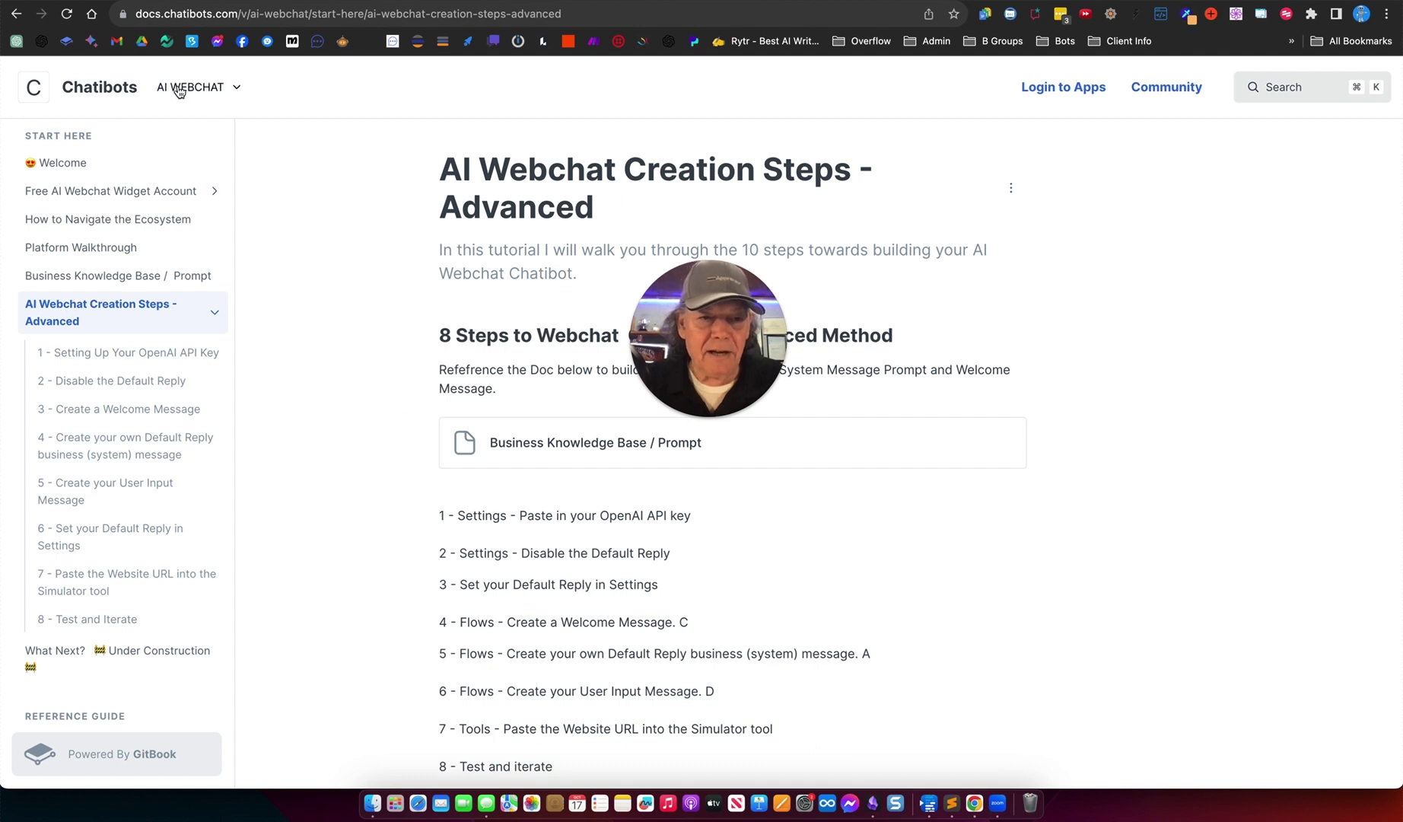
pyautogui.click(222, 89)
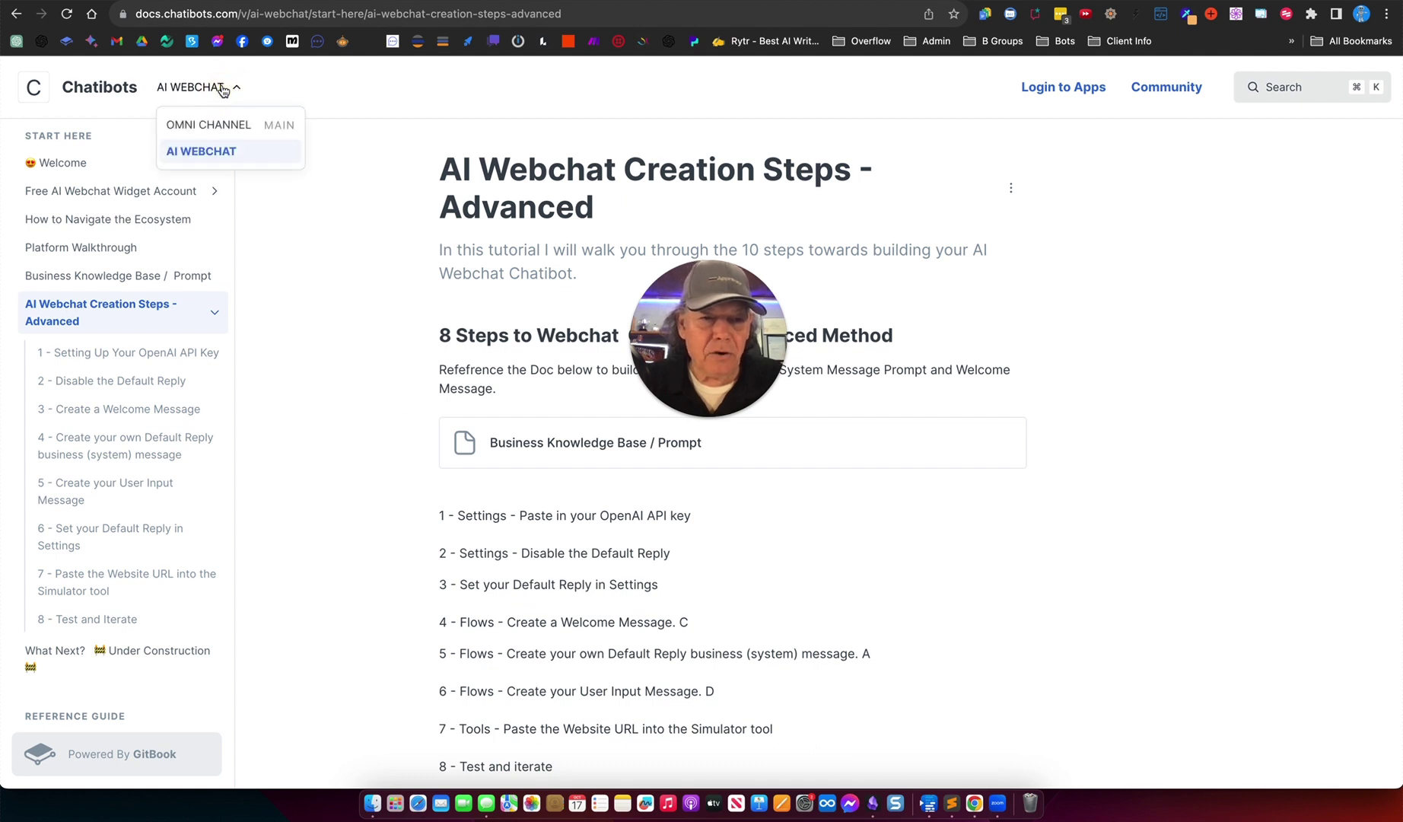
pyautogui.click(201, 155)
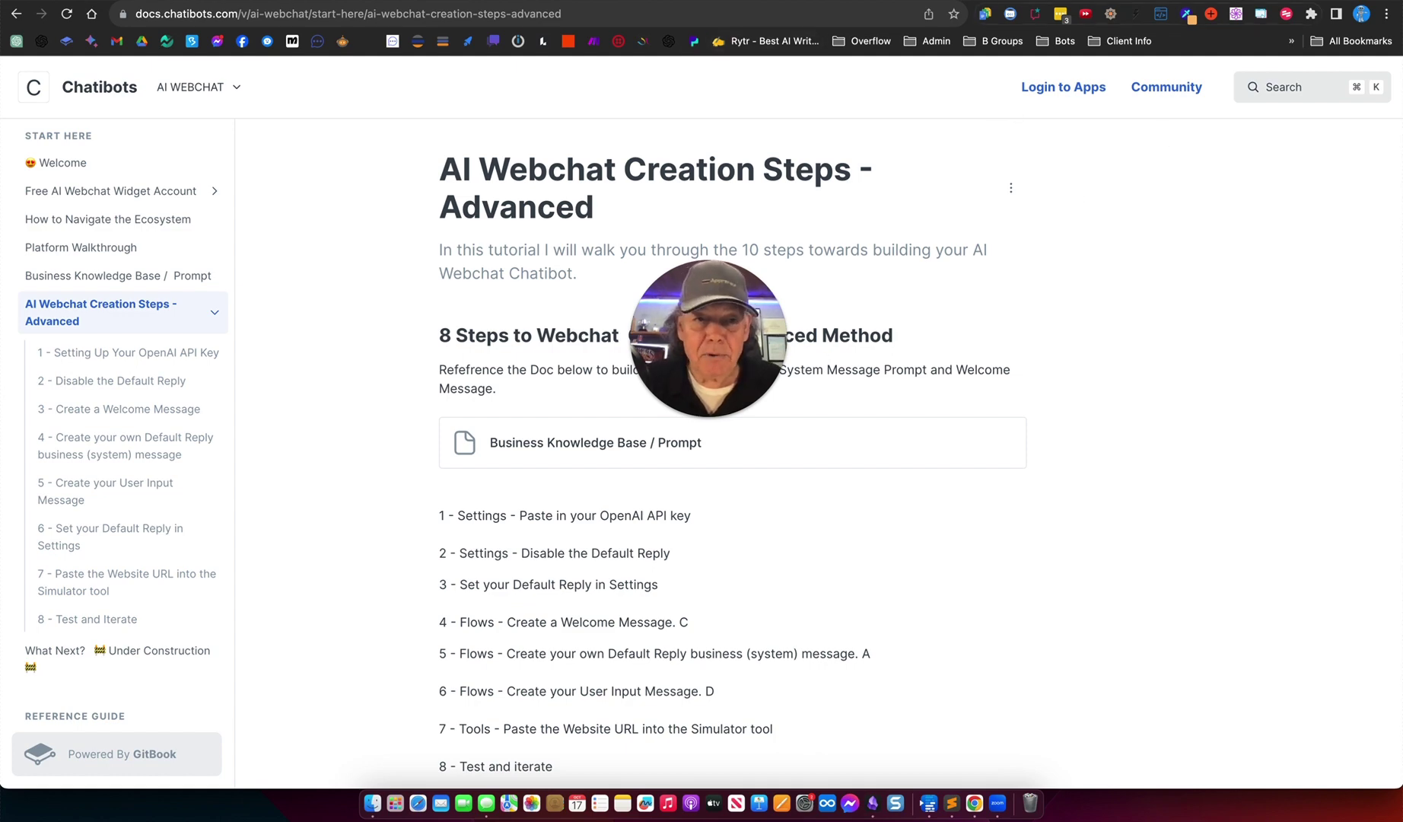
# - Select all the text and images on the thejoekuskie.com home page with Cmd+A
pyautogui.hotkey('ctrl', 'Tab')
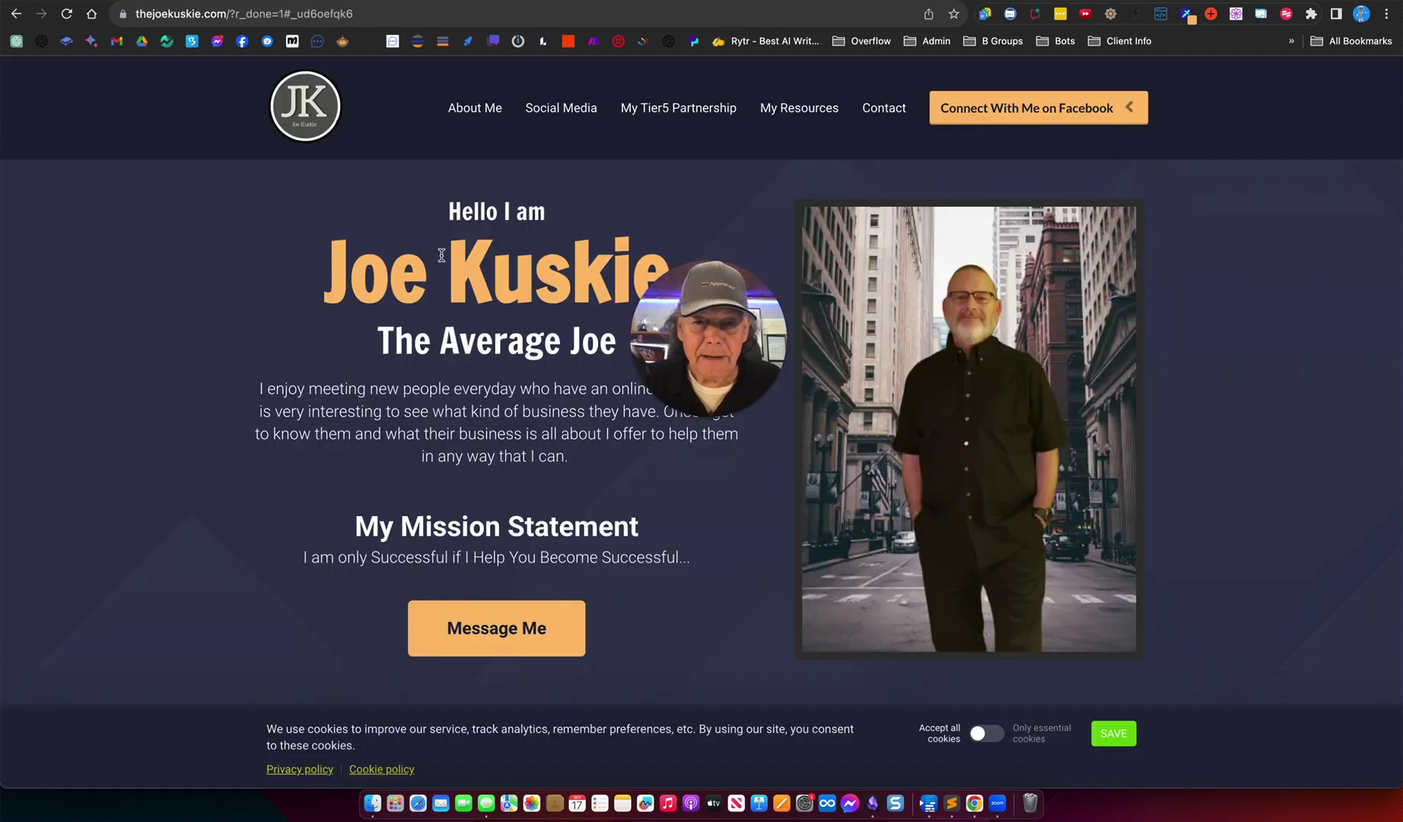
pyautogui.moveTo(668, 327); pyautogui.dragTo(956, 310)
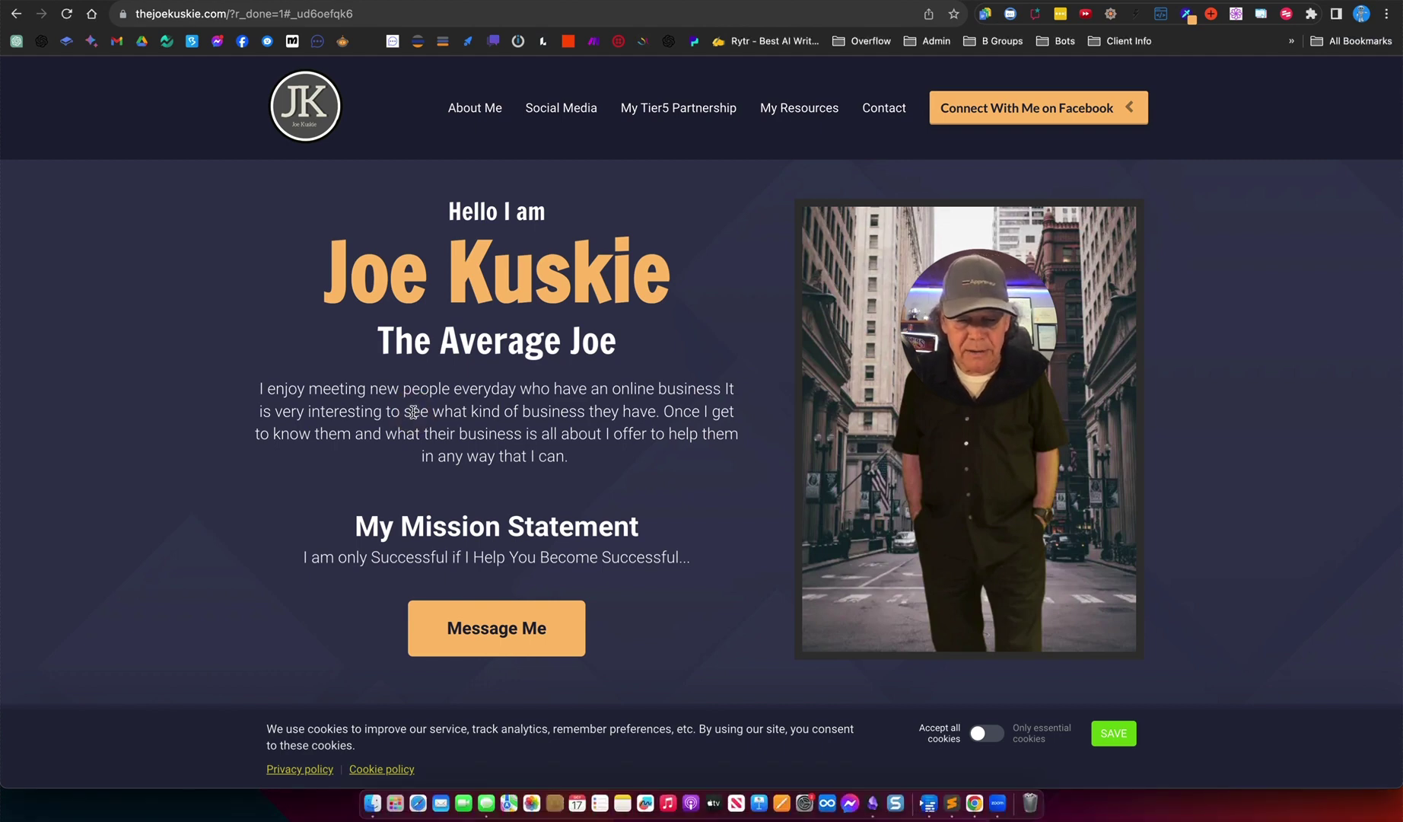
pyautogui.press('super+a')
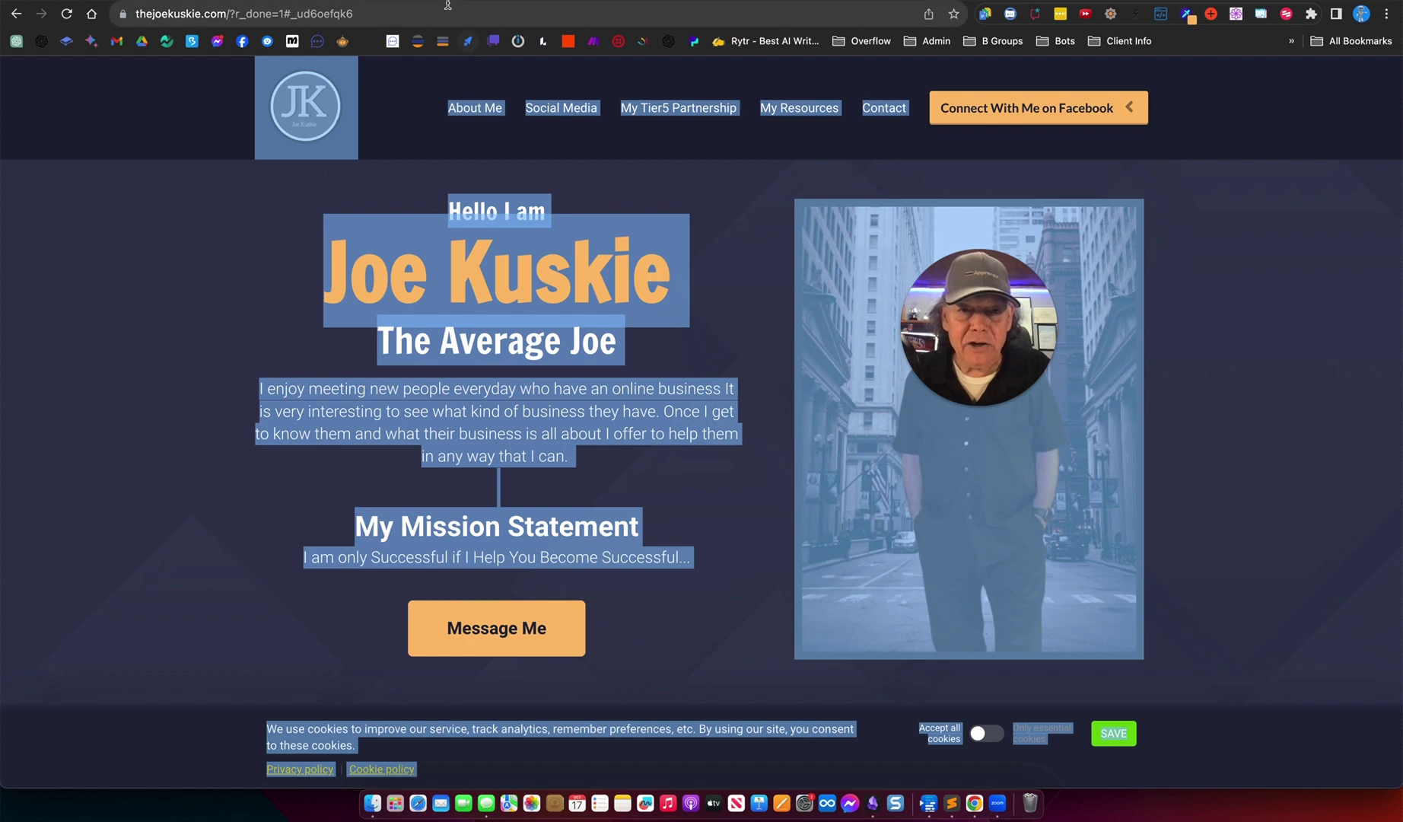
# - Review the copied website text in the ChatGPT message box
pyautogui.click(624, 4)
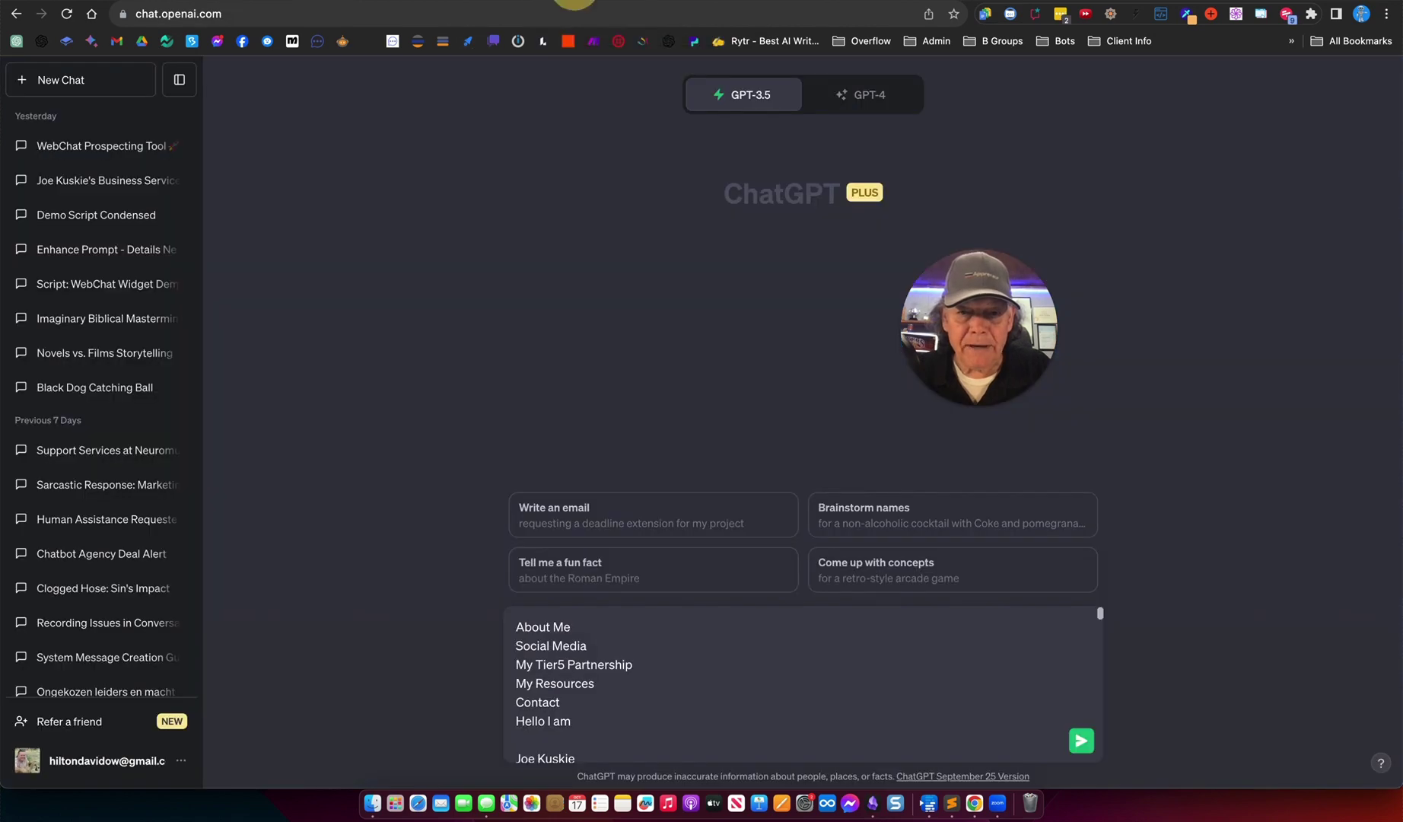
pyautogui.scroll(1, 609, 658)
pyautogui.scroll(-15, 610, 658)
pyautogui.scroll(-5, 610, 658)
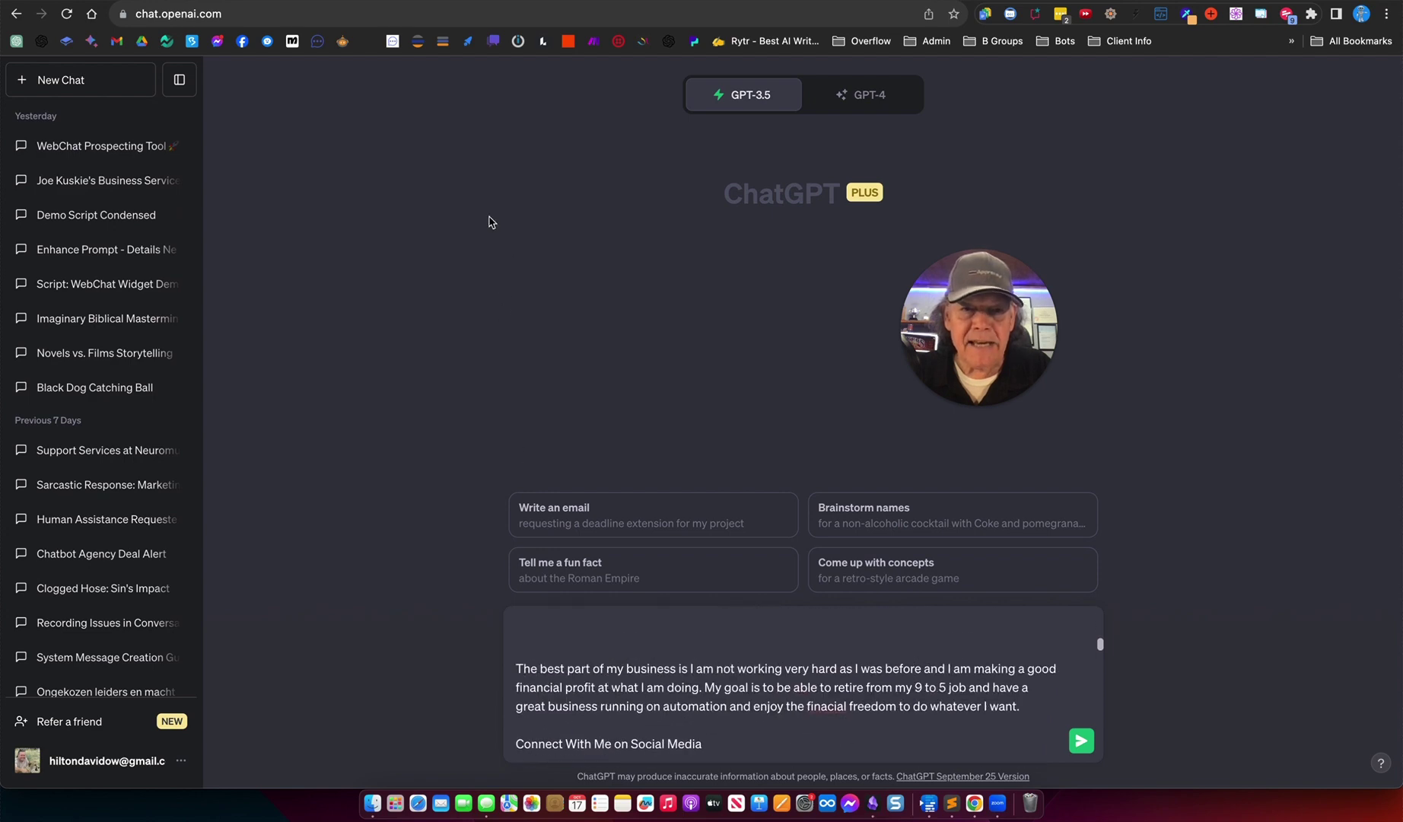
# - Return to the docs' Business Knowledge Base / Prompt page at its Thread A prompts
pyautogui.hotkey('ctrl', 'Tab')
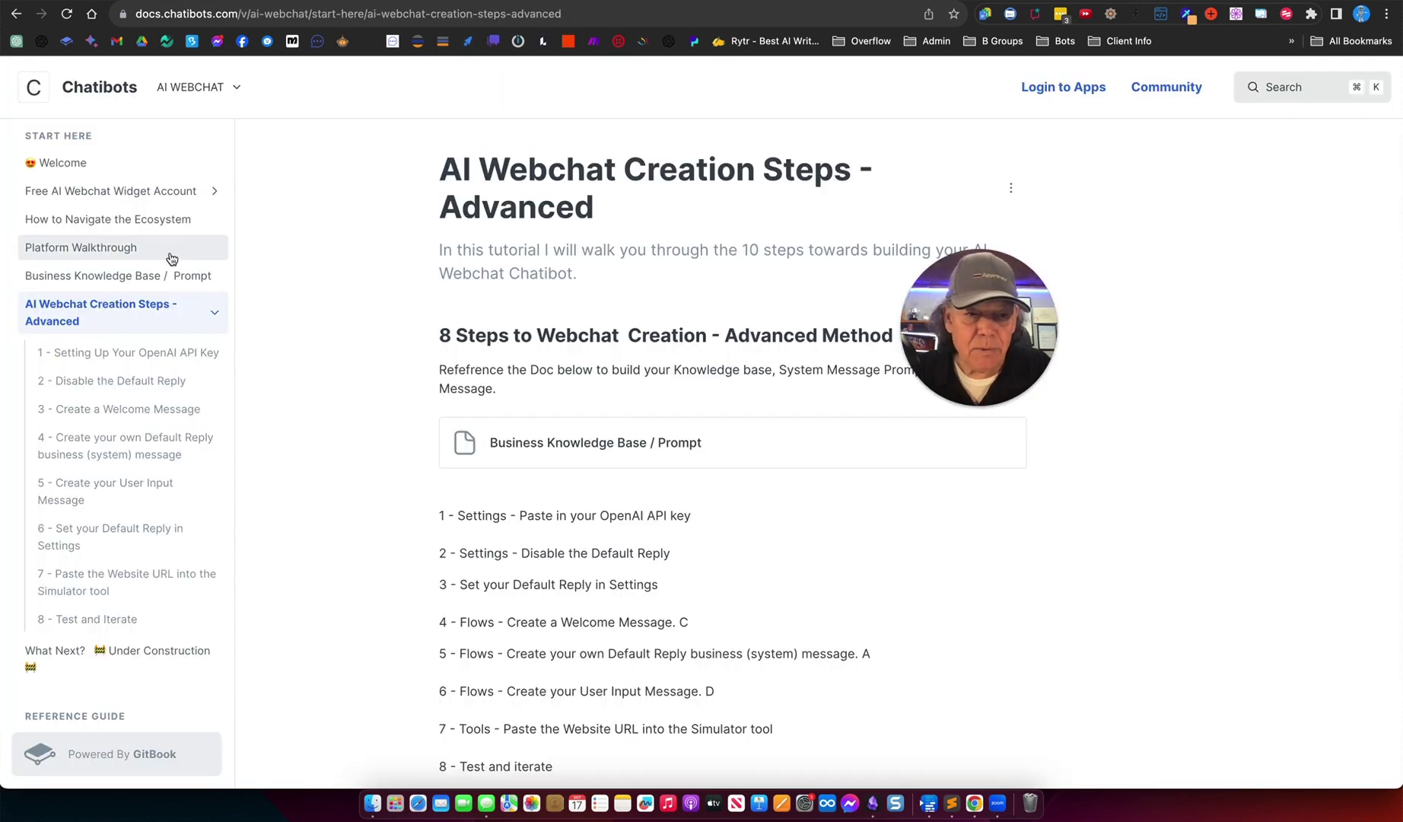
pyautogui.click(137, 278)
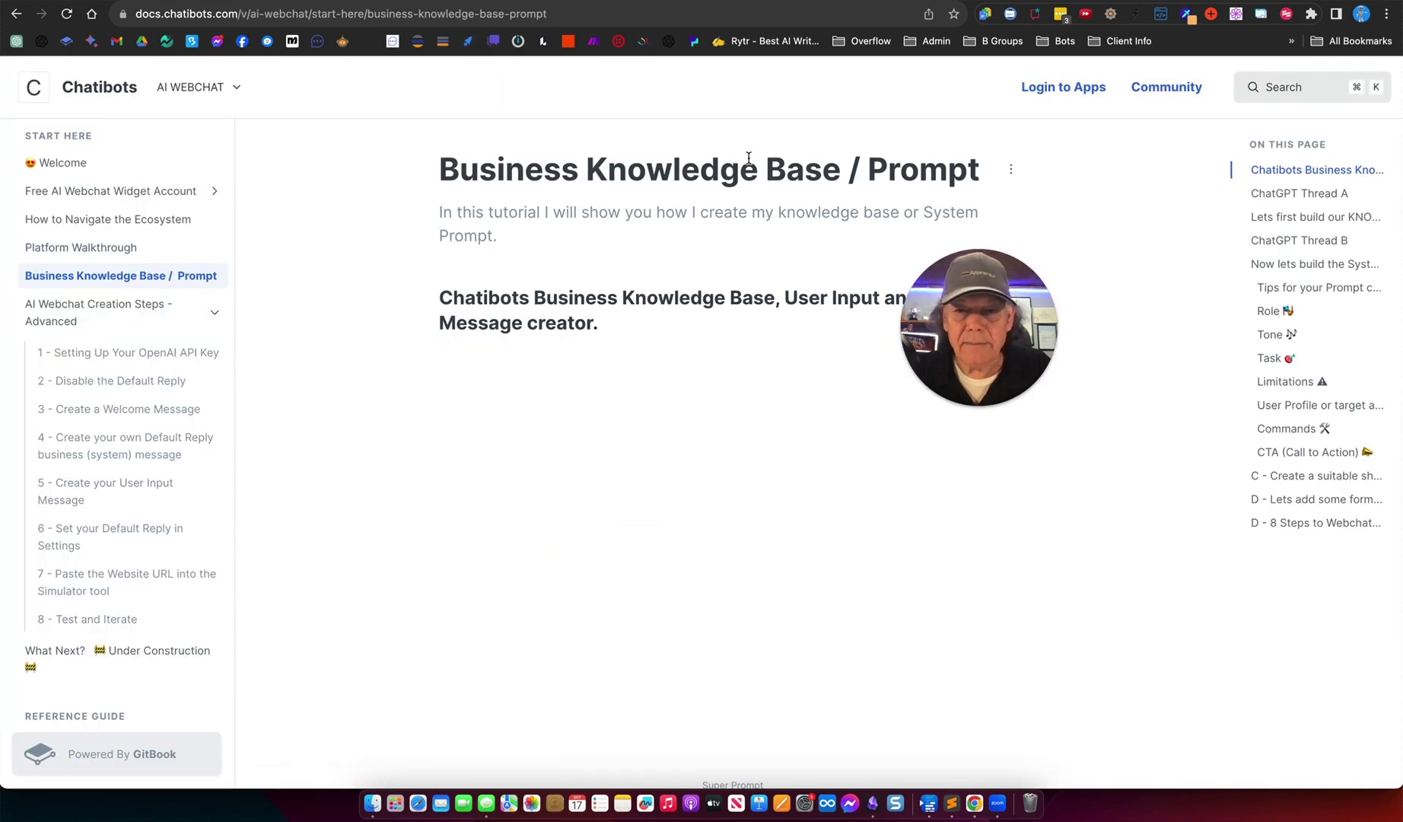
pyautogui.scroll(-5, 738, 306)
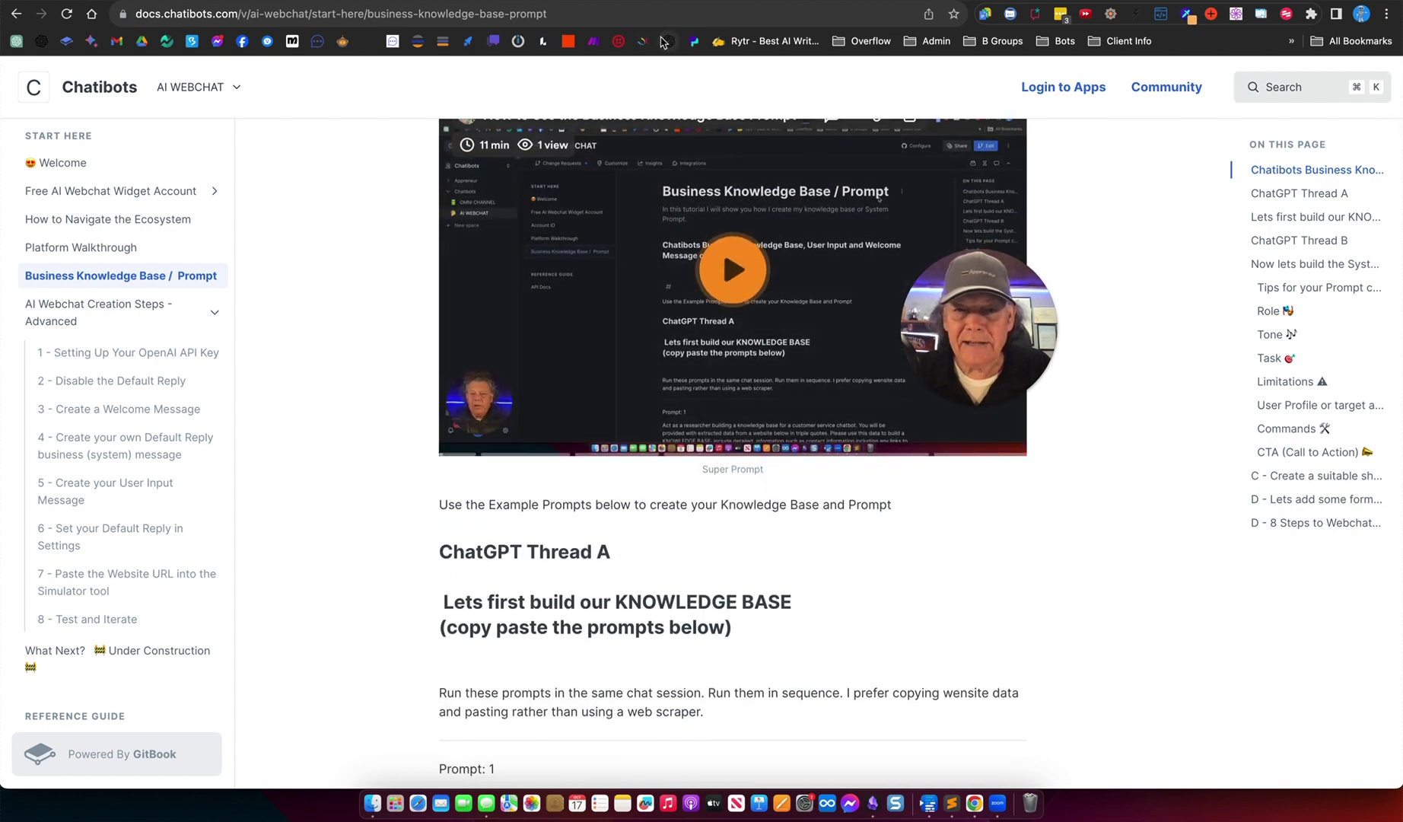
pyautogui.hotkey('ctrl', 'Tab')
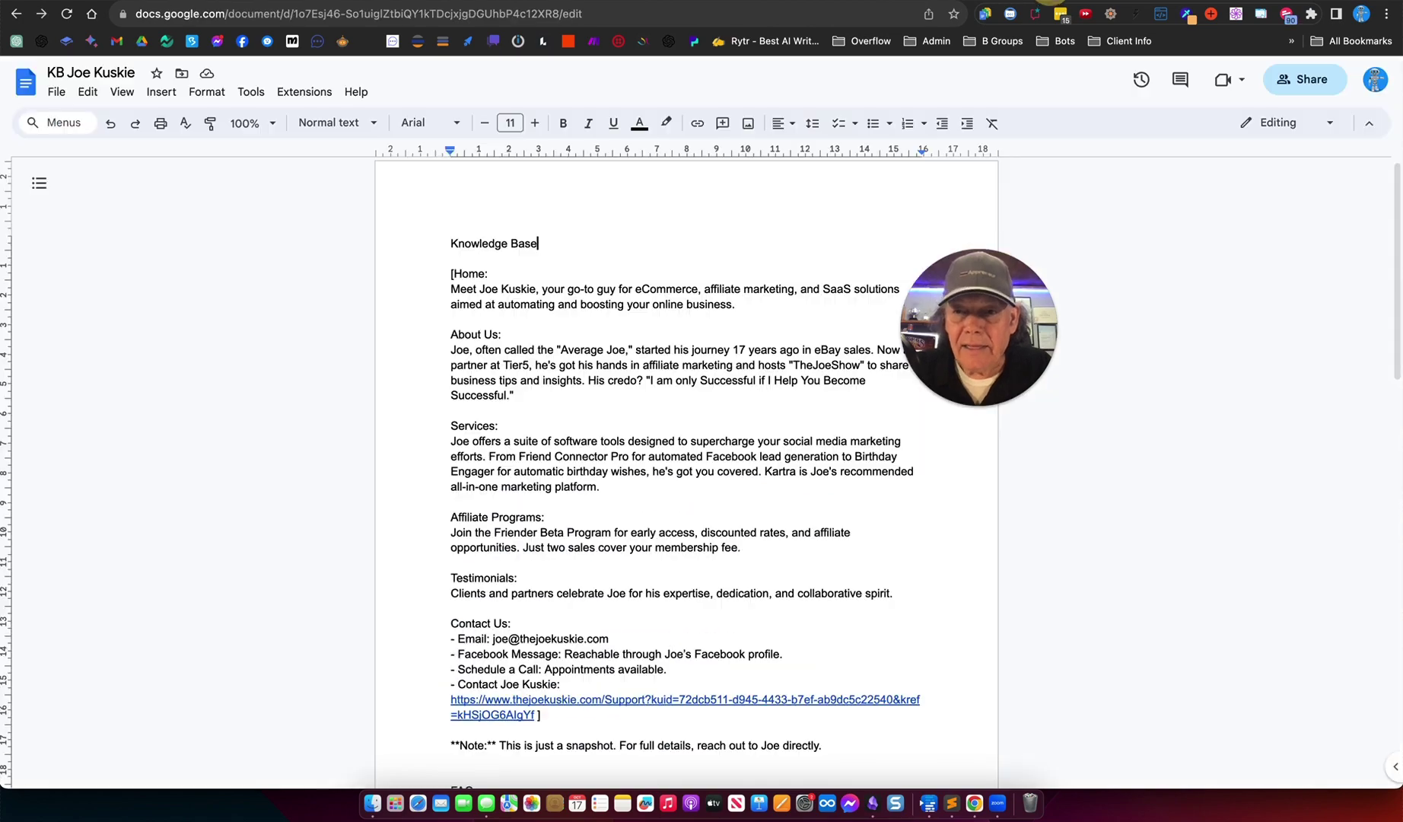
pyautogui.scroll(-4, 685, 341)
pyautogui.scroll(-15, 685, 342)
pyautogui.scroll(20, 686, 342)
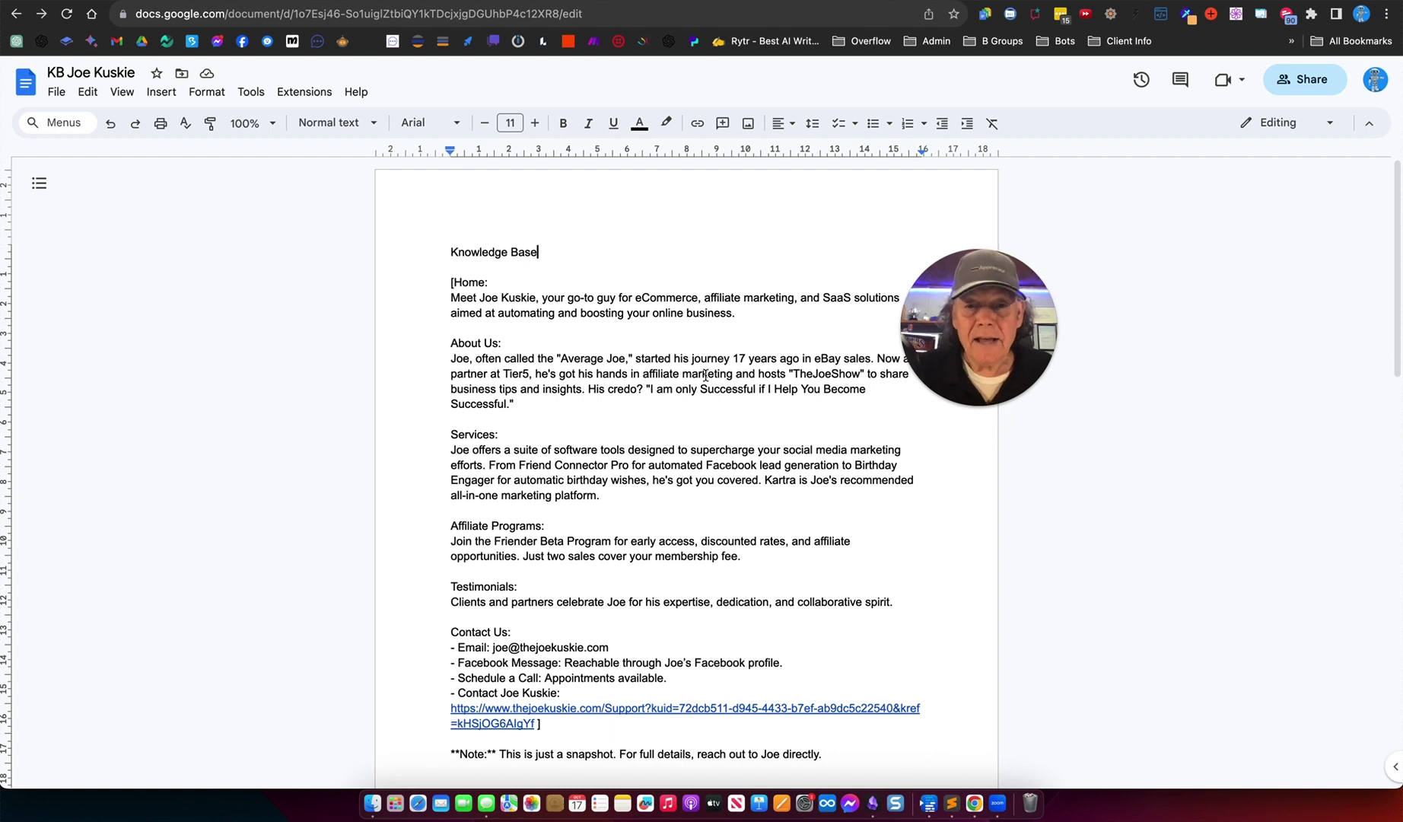
pyautogui.scroll(-2, 704, 384)
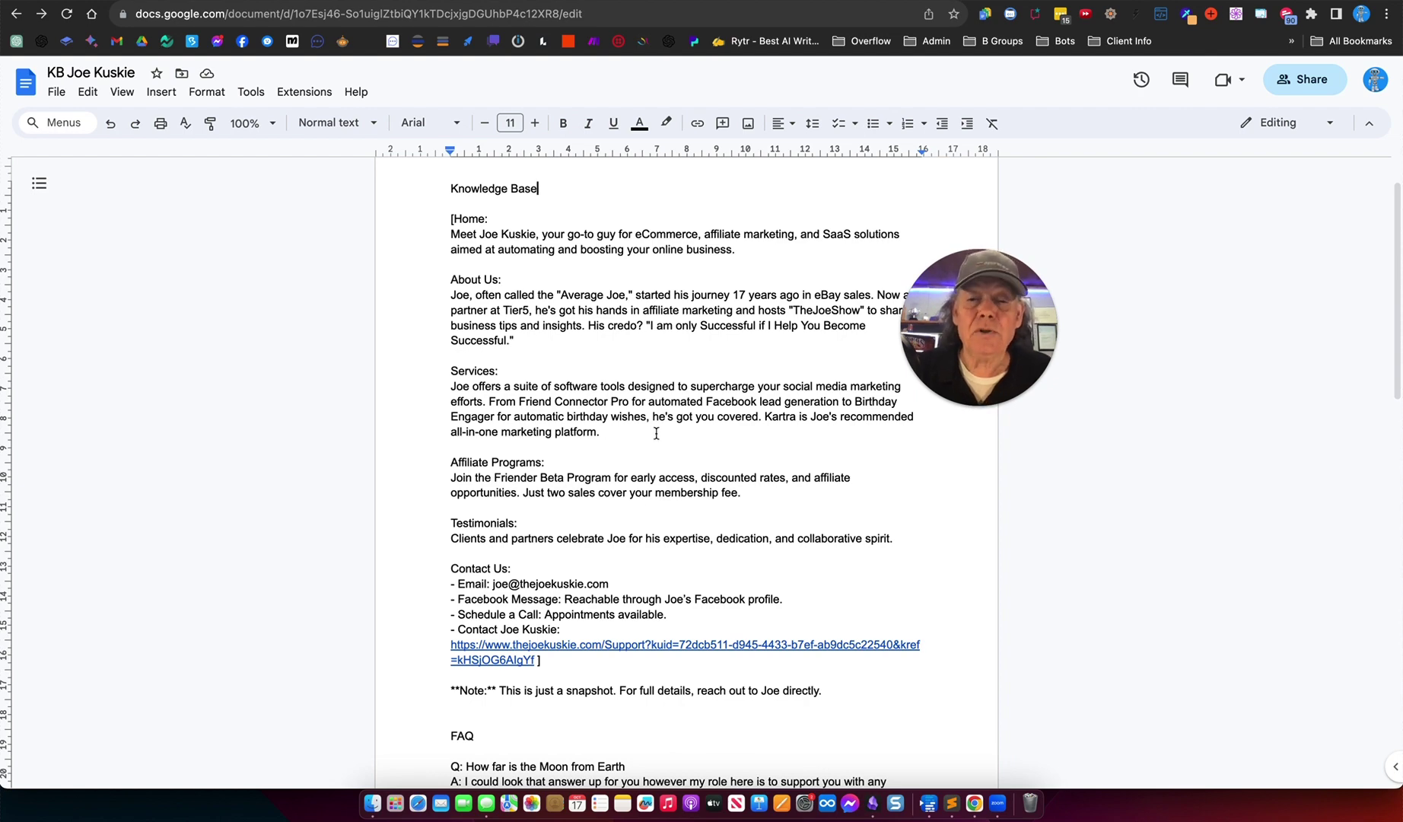
pyautogui.scroll(1, 603, 464)
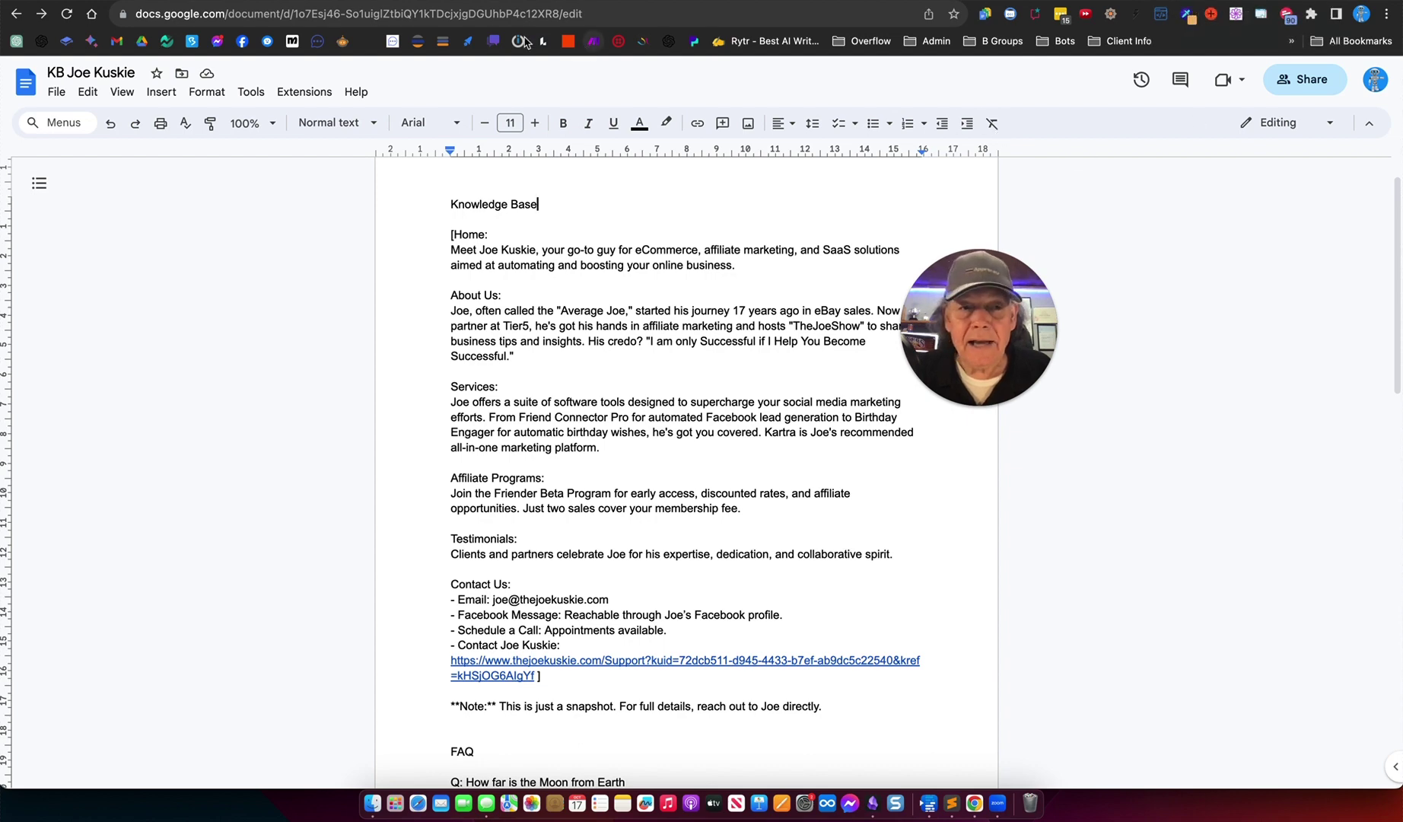
# - Open the AI Webchat FREE TRIAL / LOGIN page from chatibots.com
pyautogui.hotkey('ctrl', 'Tab')
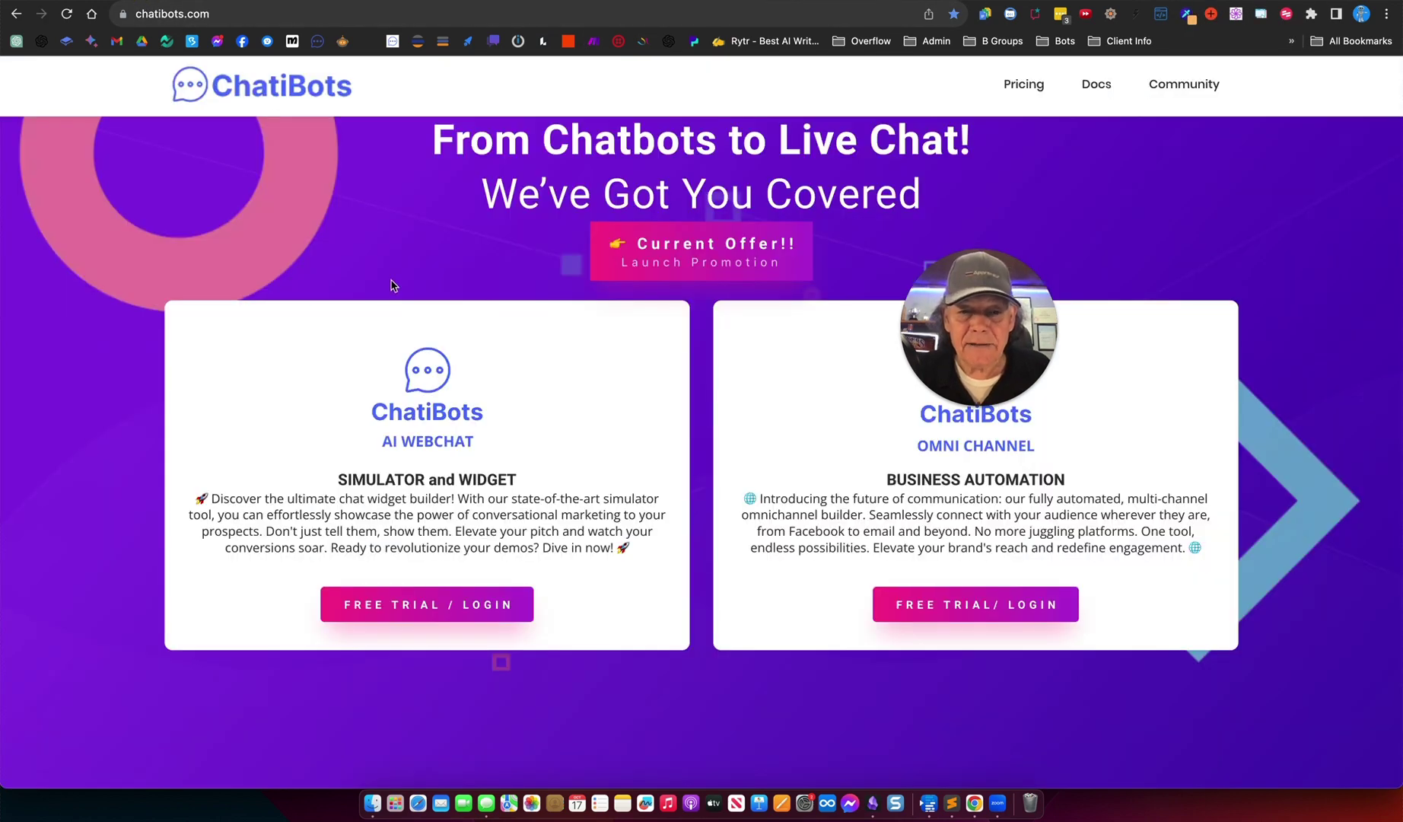
pyautogui.scroll(-1, 462, 417)
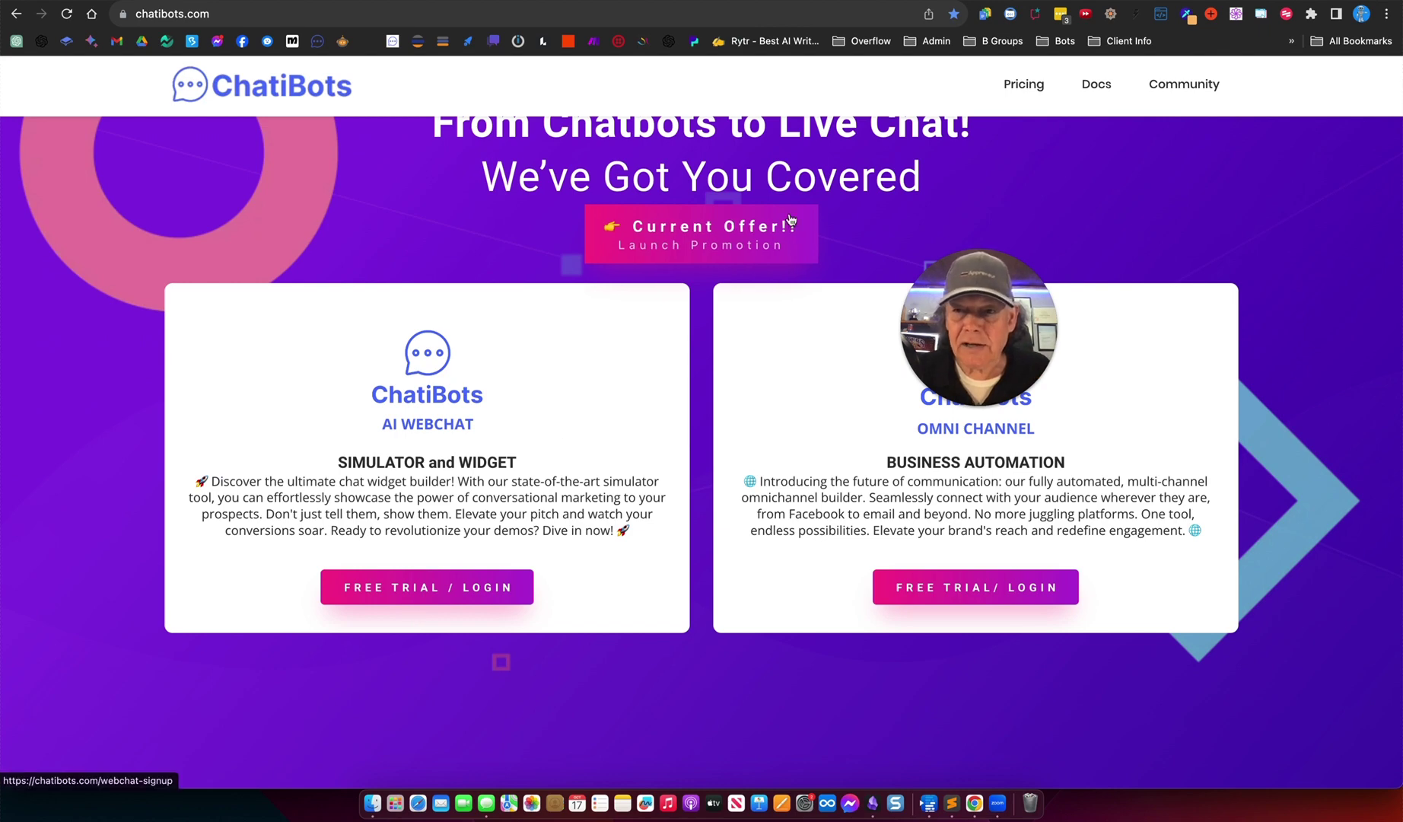
pyautogui.scroll(5, 556, 430)
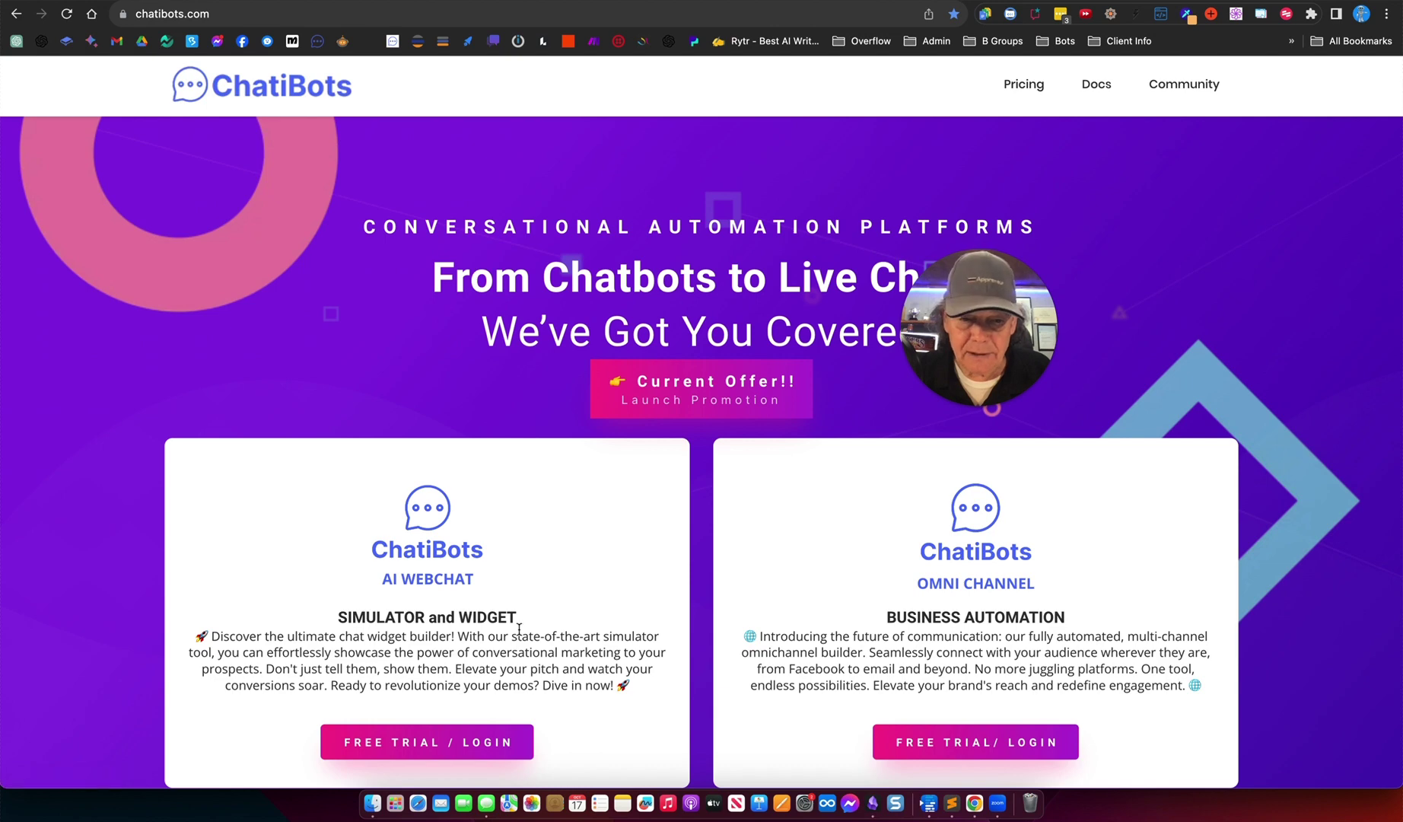
pyautogui.click(430, 752)
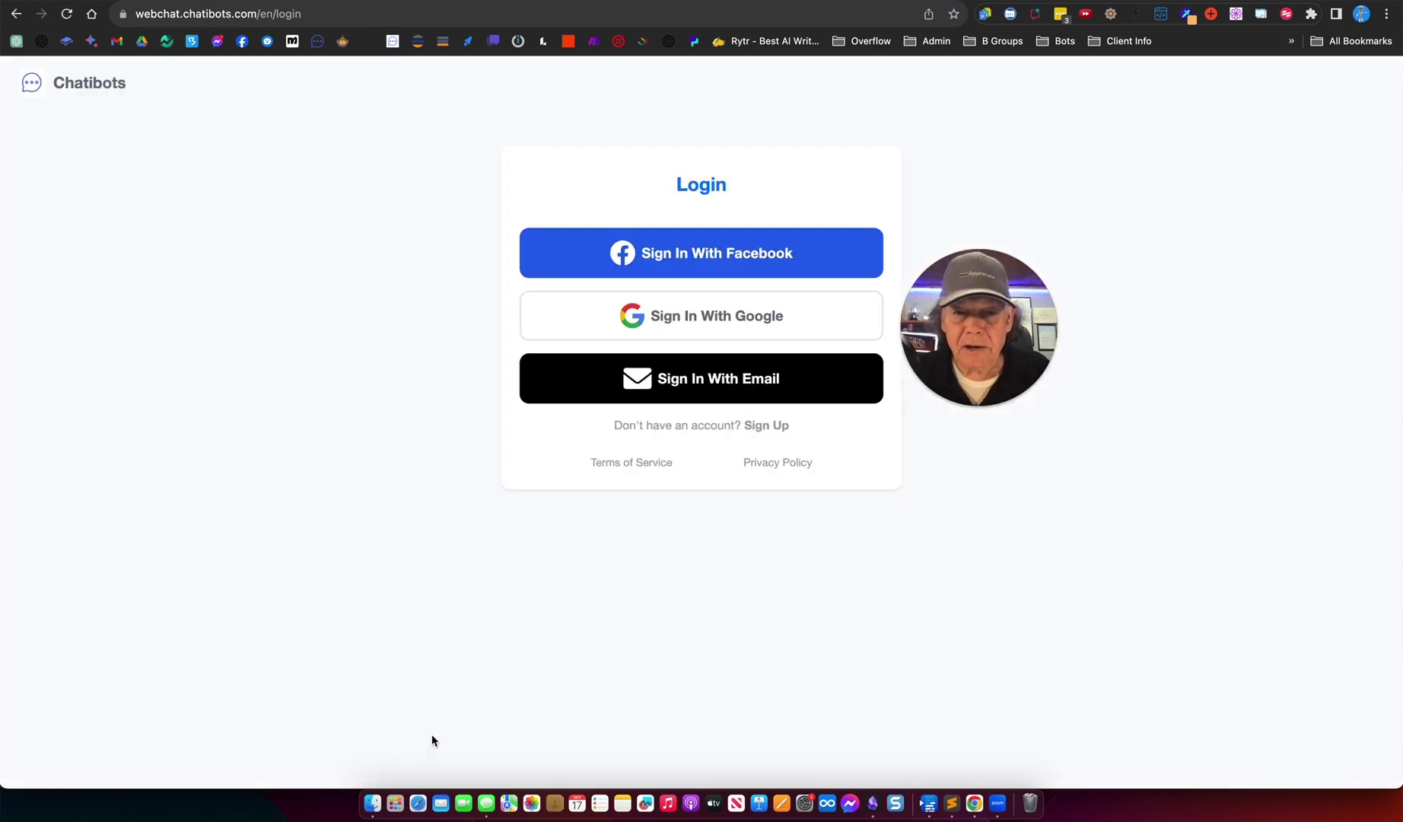
# - Sign in with a Google account to reach the webchat dashboard
pyautogui.click(694, 318)
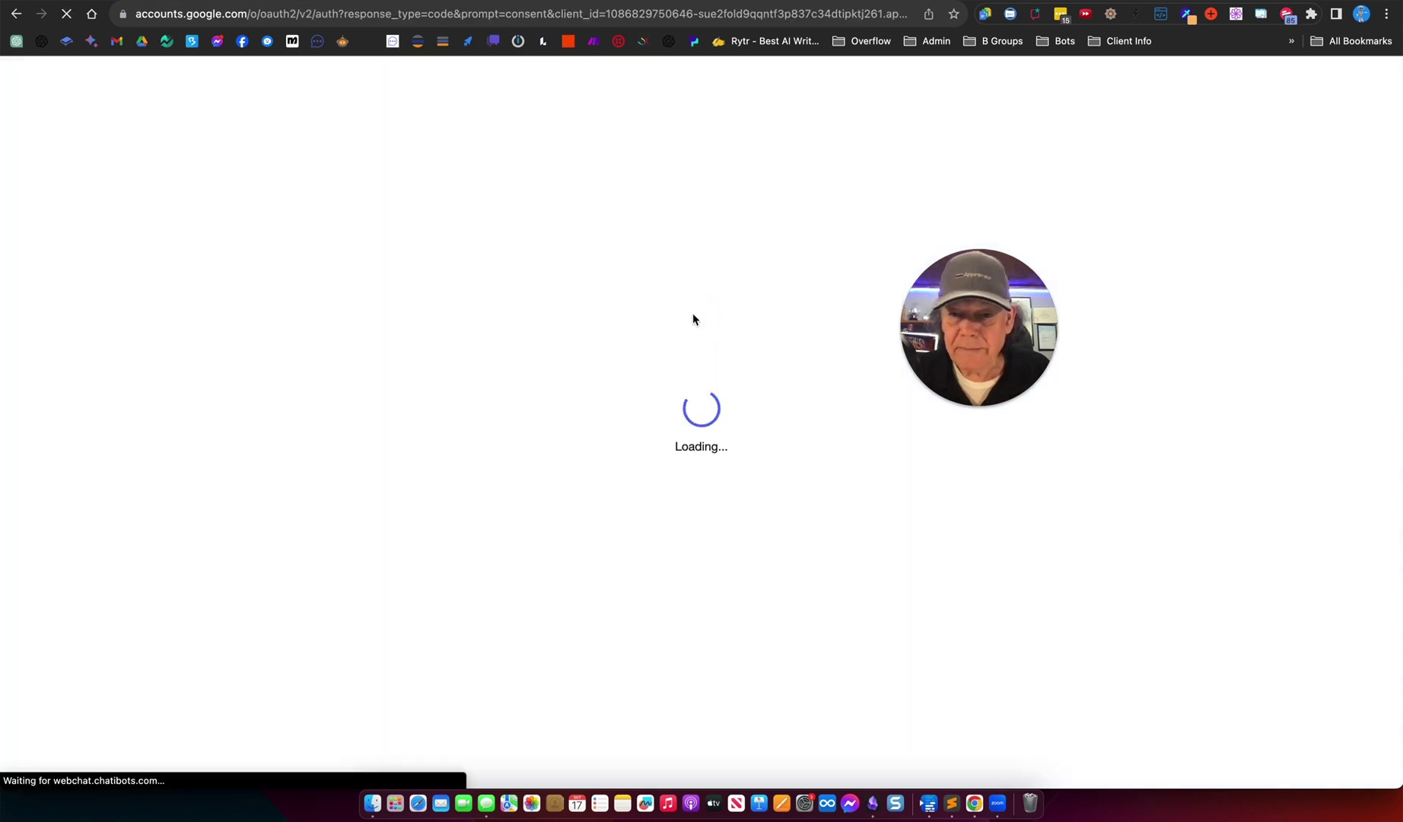
pyautogui.click(646, 351)
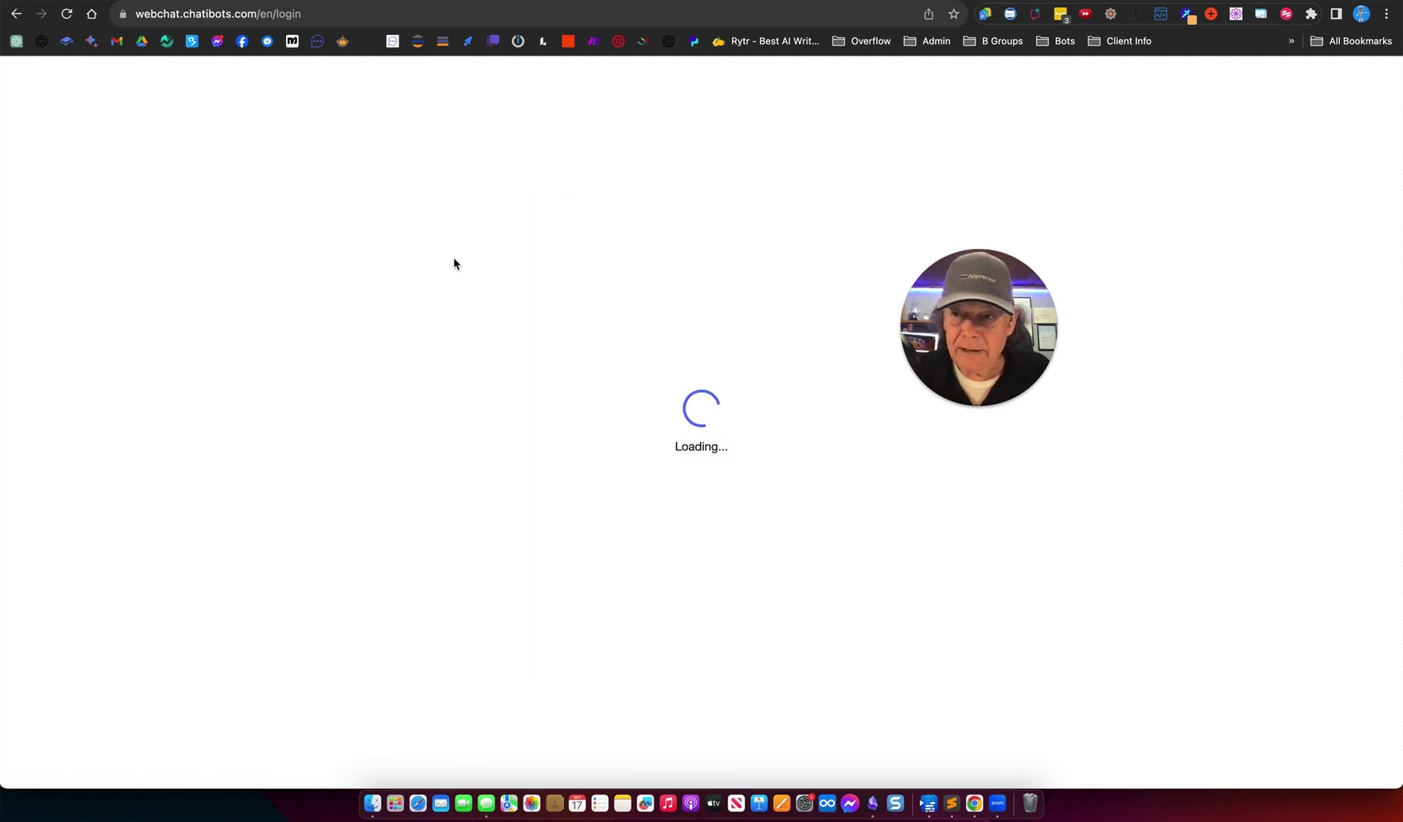
pyautogui.click(689, 327)
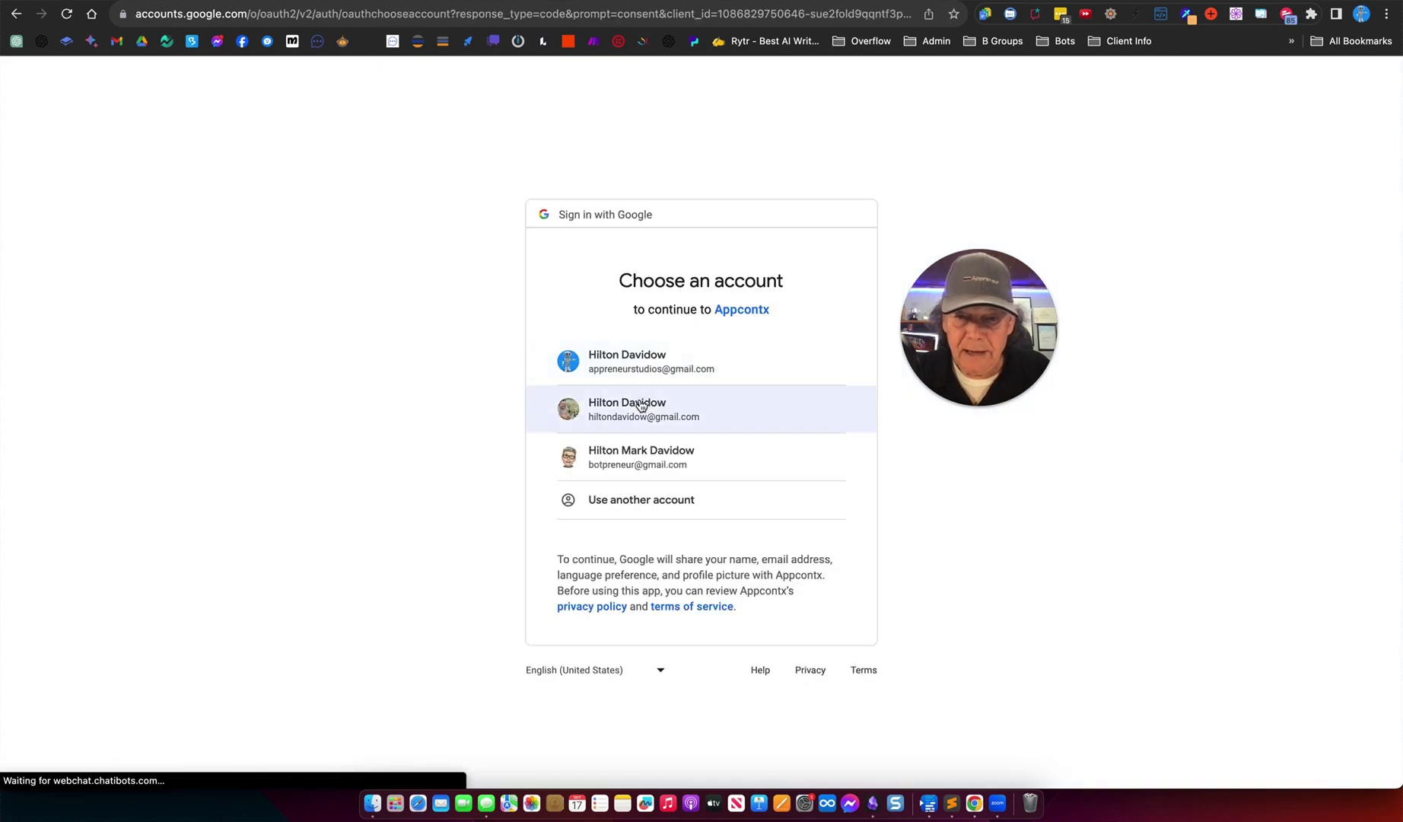
pyautogui.click(634, 410)
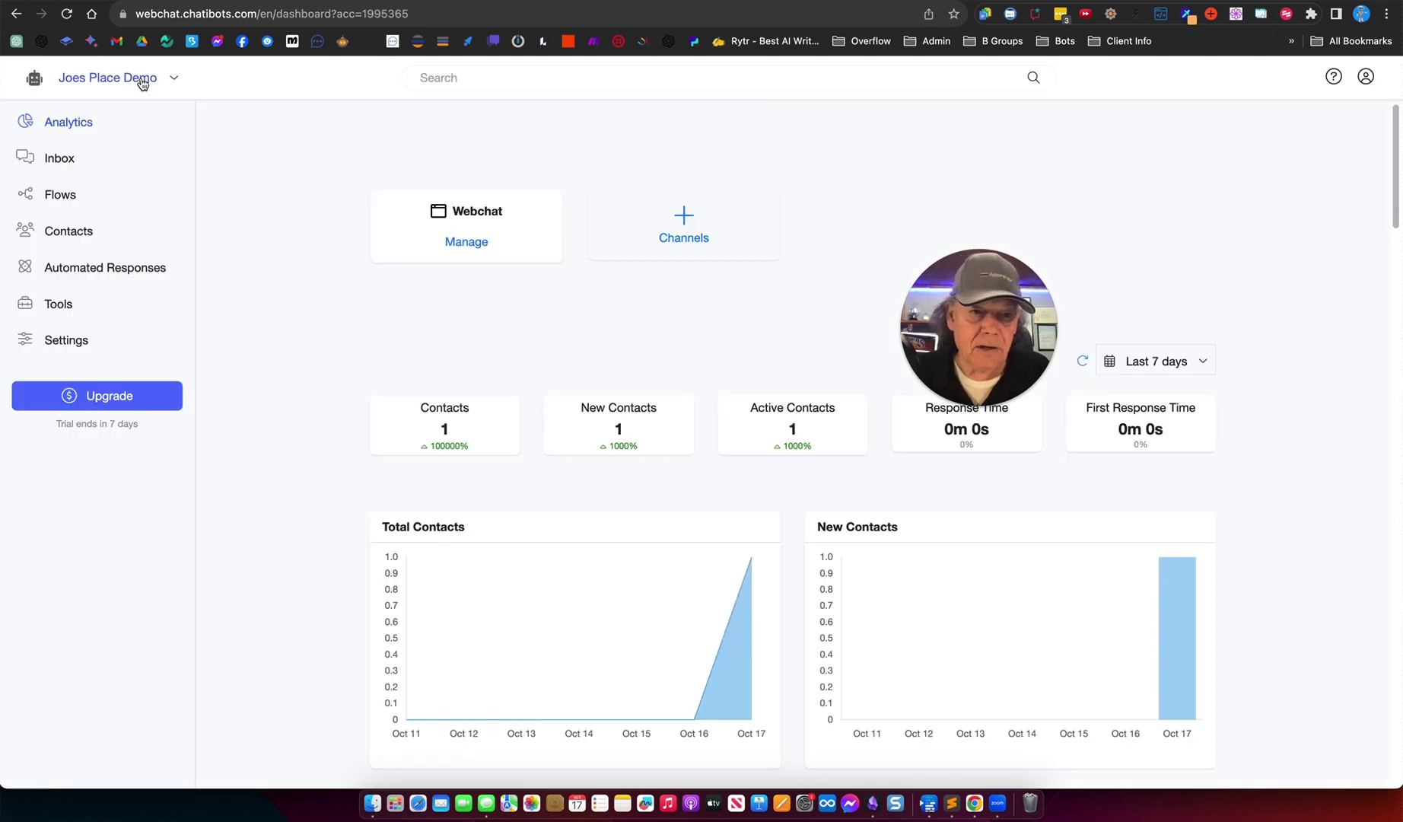
# - Create a new Webchat bot account with the chatbot name 'Joes Place 2'
pyautogui.click(173, 77)
pyautogui.click(130, 135)
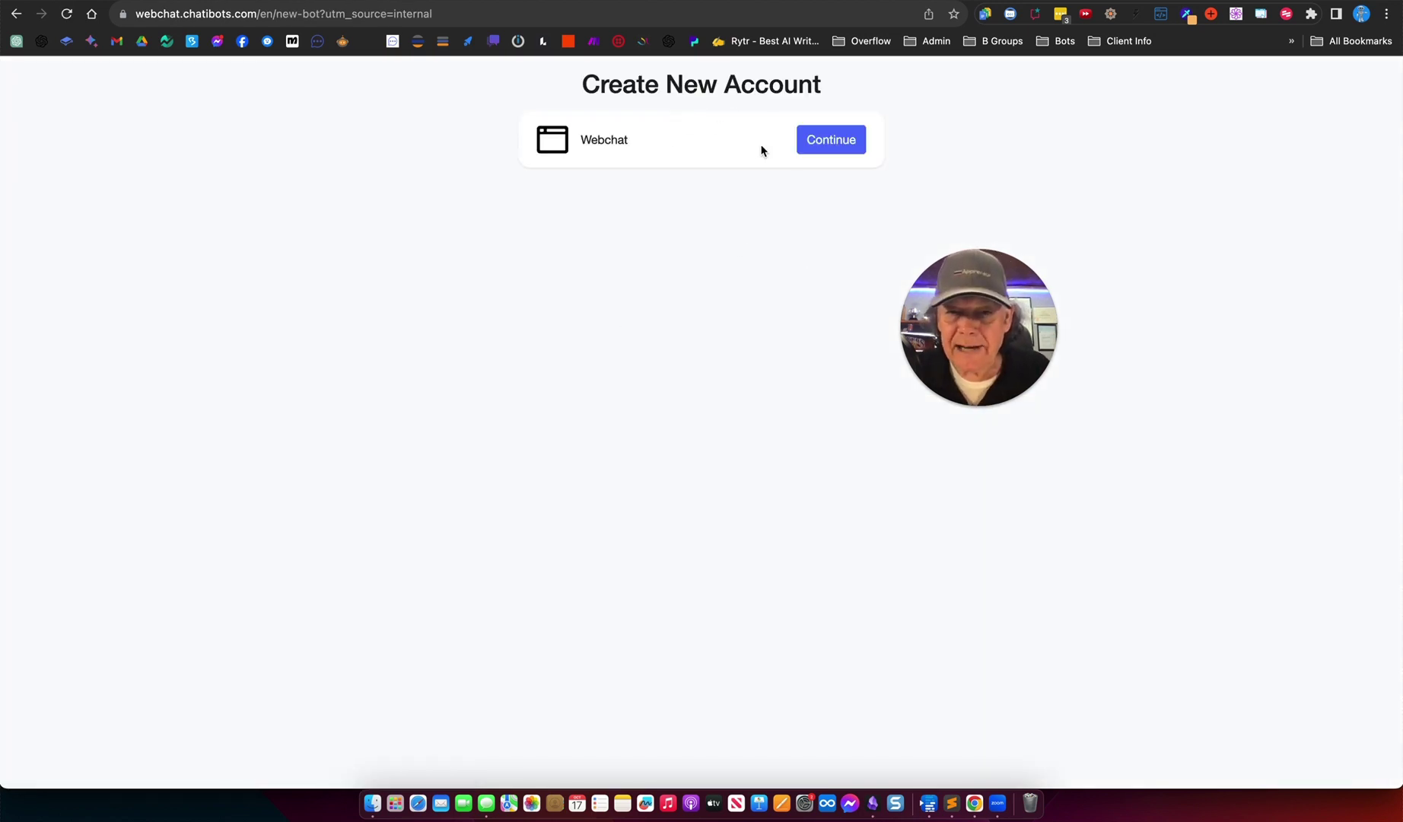
pyautogui.click(831, 138)
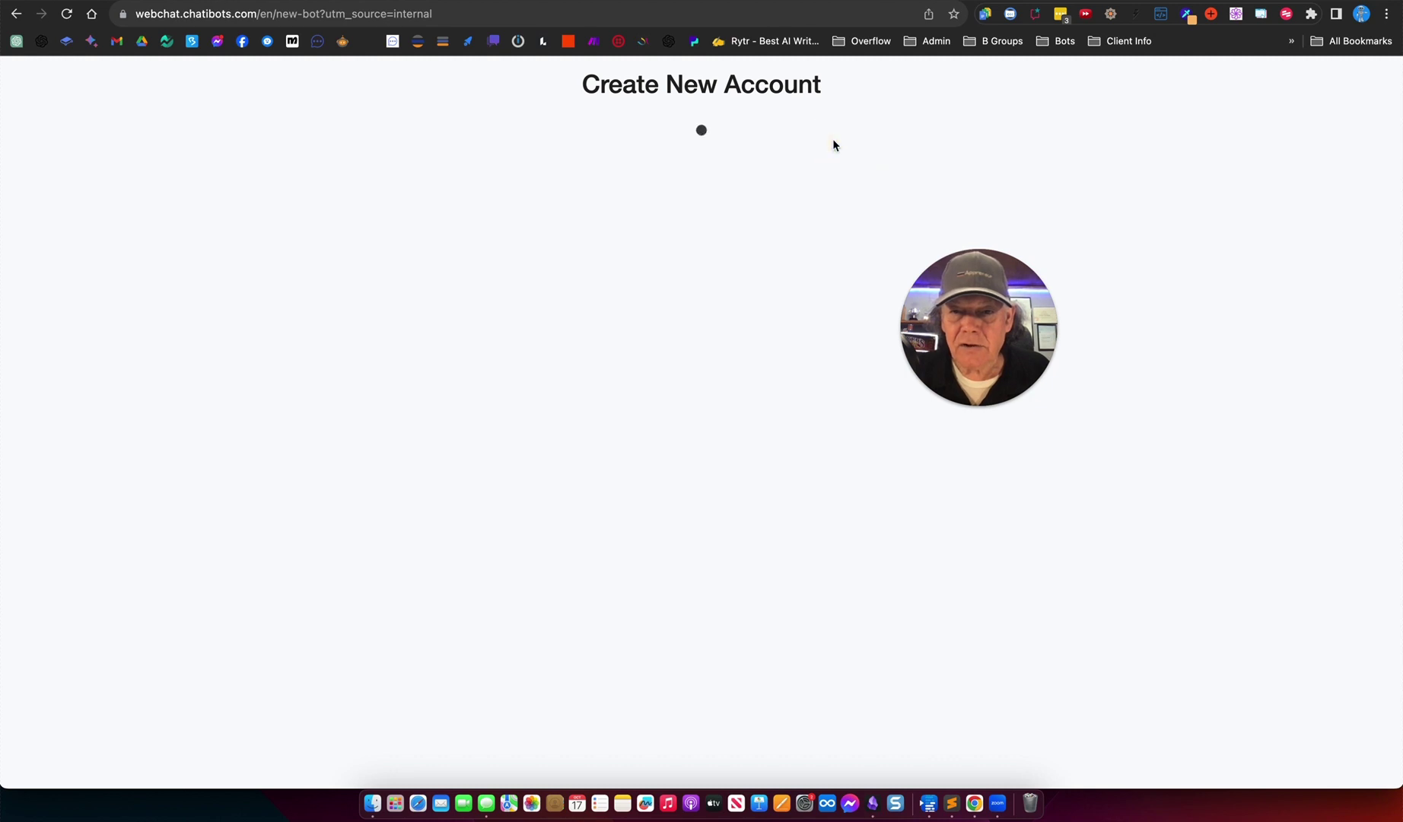
pyautogui.moveTo(937, 274); pyautogui.dragTo(54, 632)
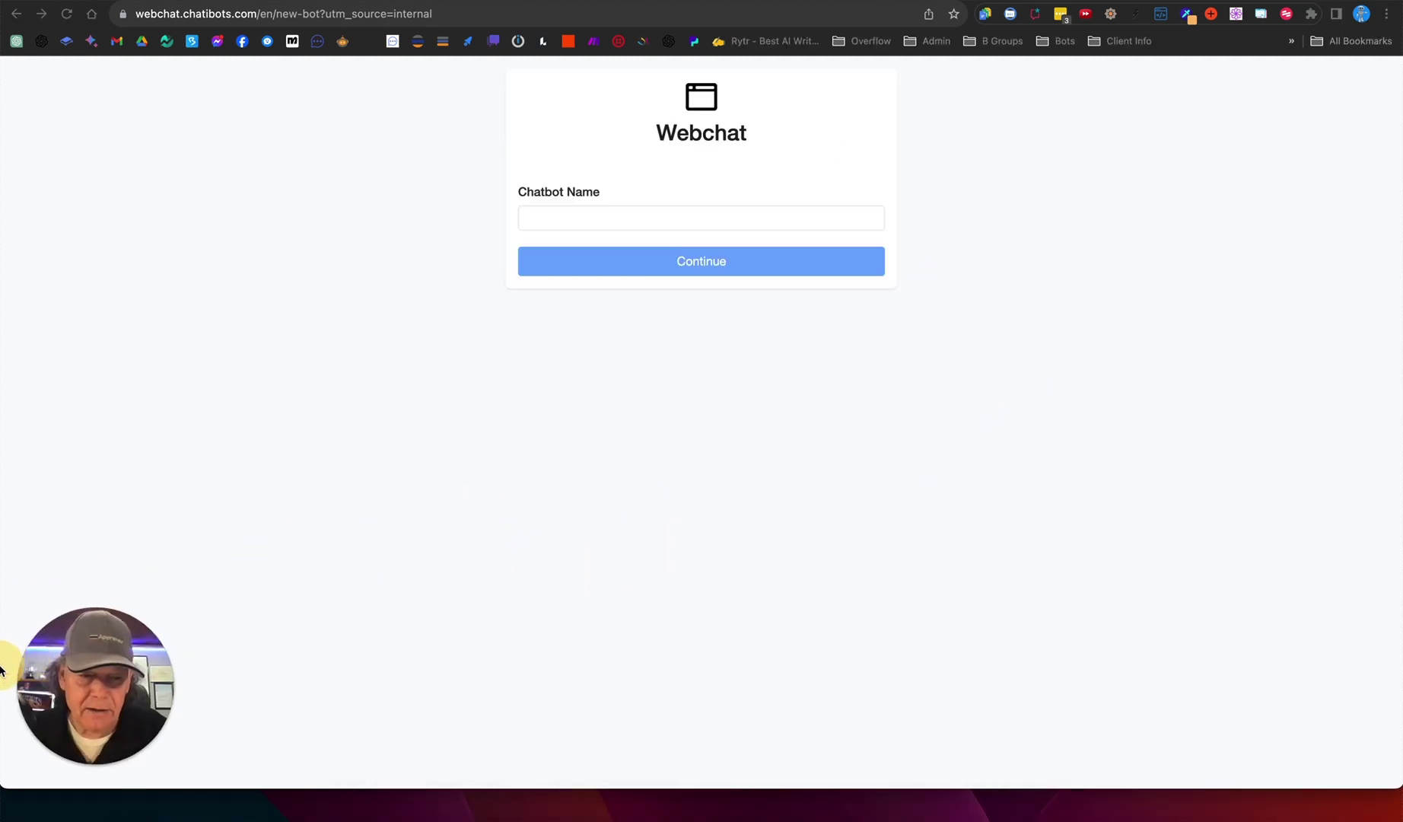
pyautogui.click(548, 216)
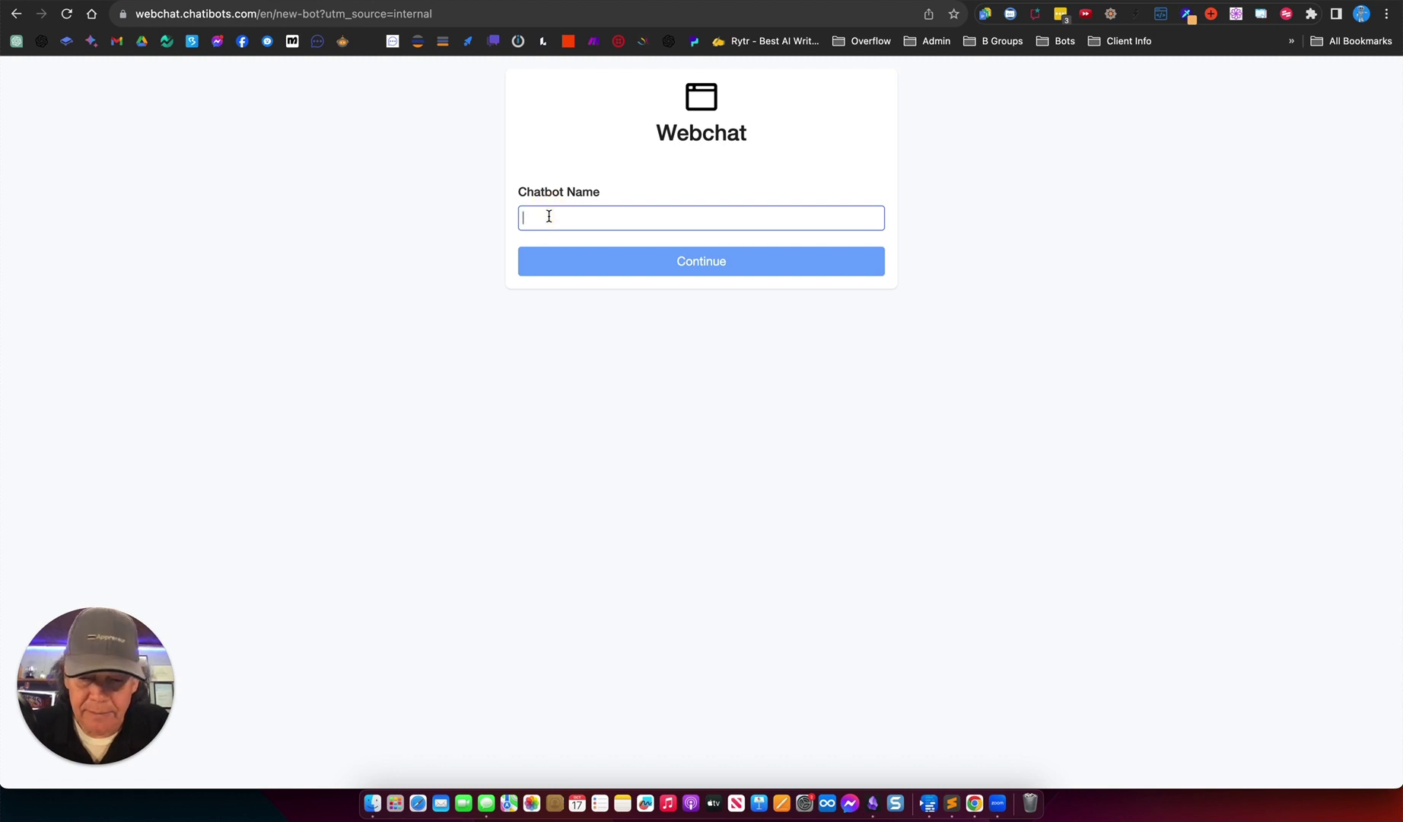
pyautogui.write('Joes Place 2')
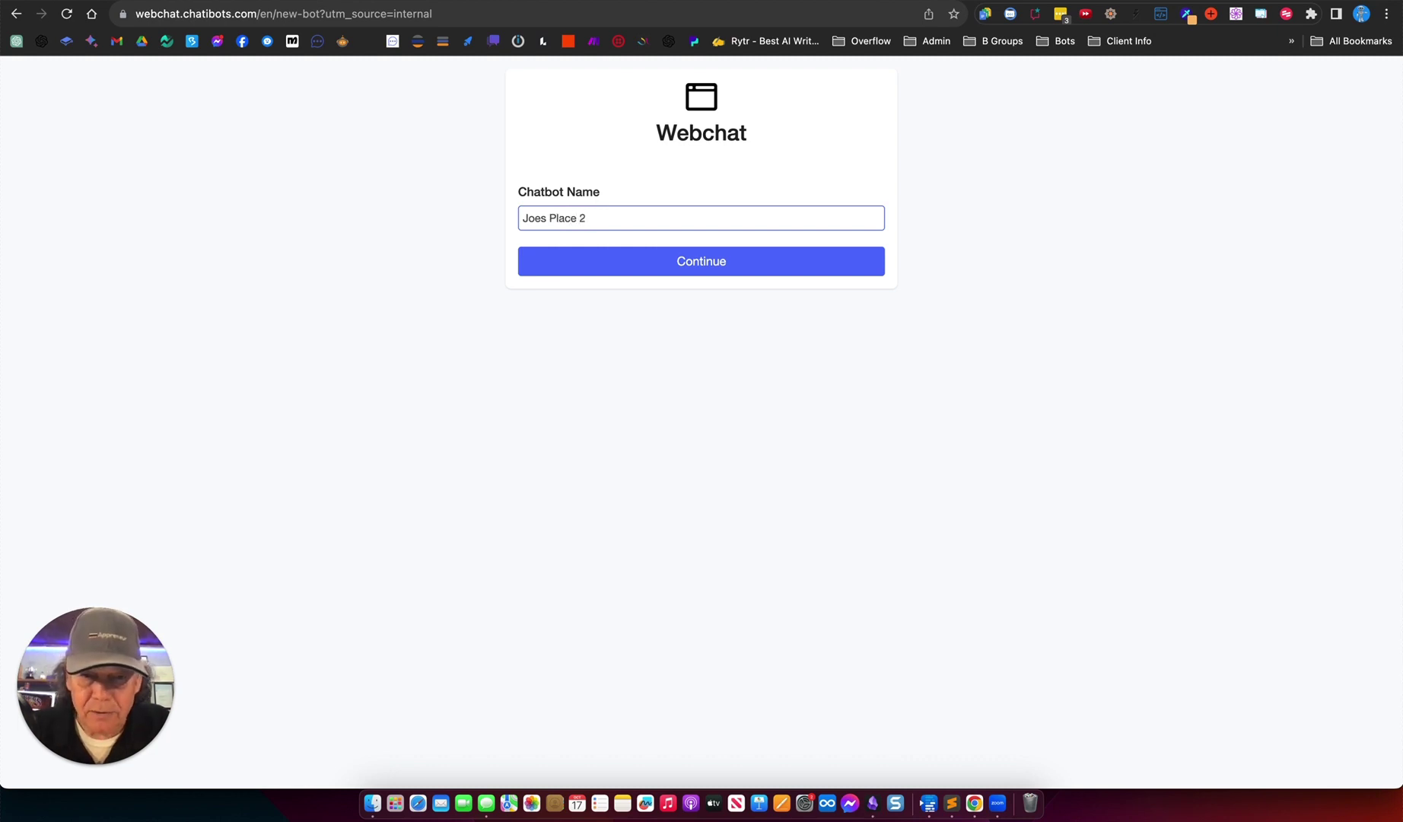
pyautogui.click(706, 261)
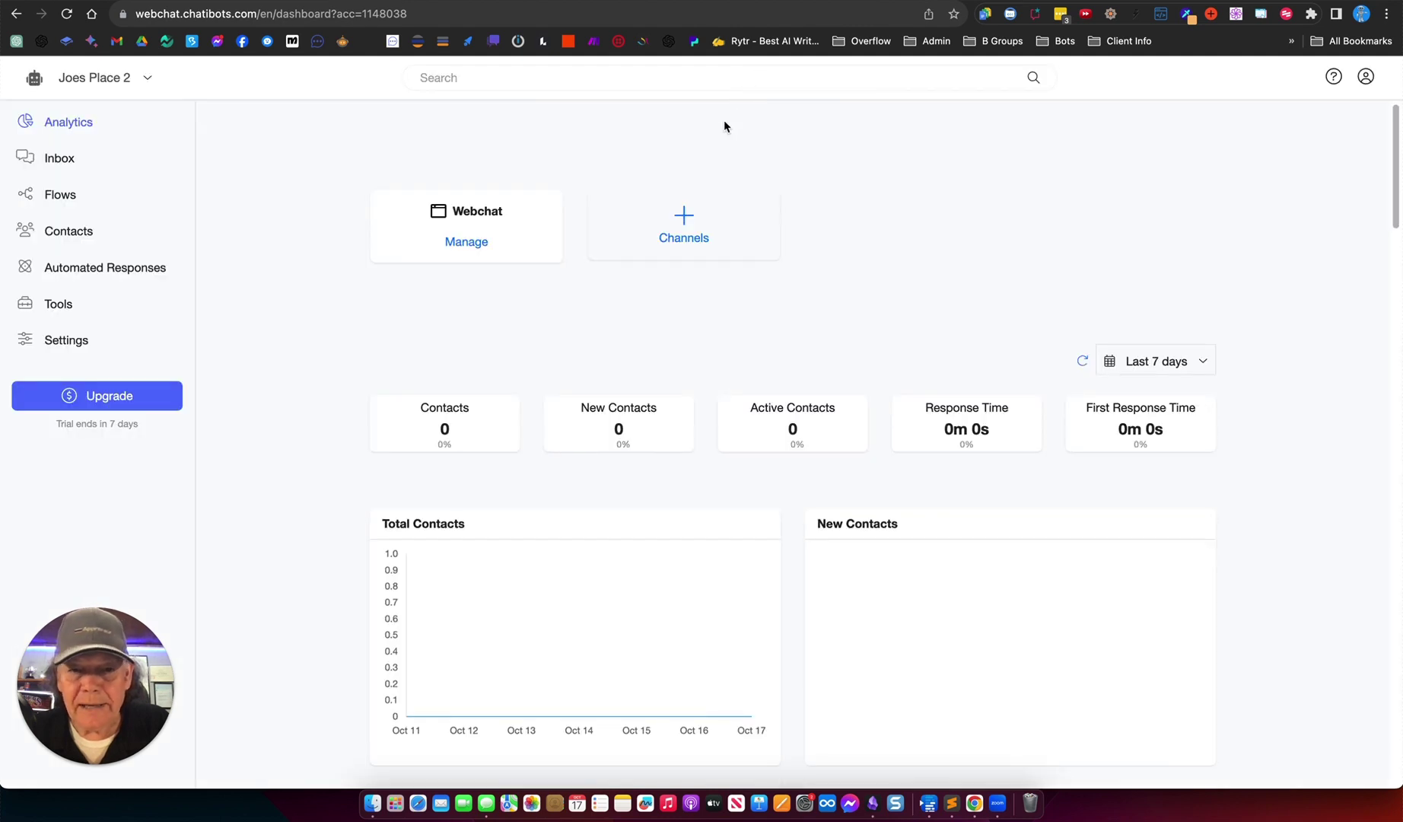
# - Connect OpenAI ChatGPT under Settings > Integrations by entering the API key
pyautogui.click(66, 338)
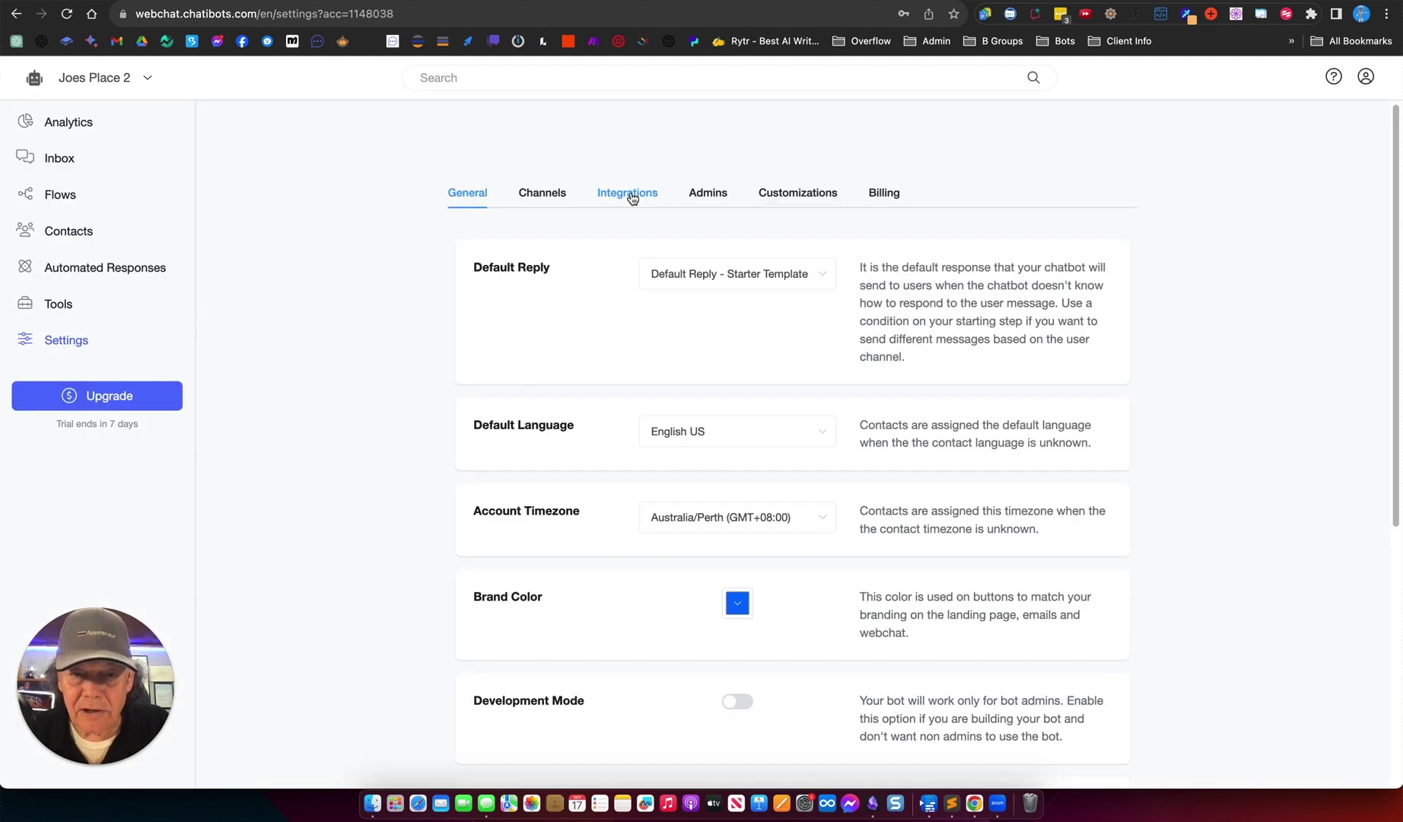
pyautogui.click(631, 198)
pyautogui.click(541, 366)
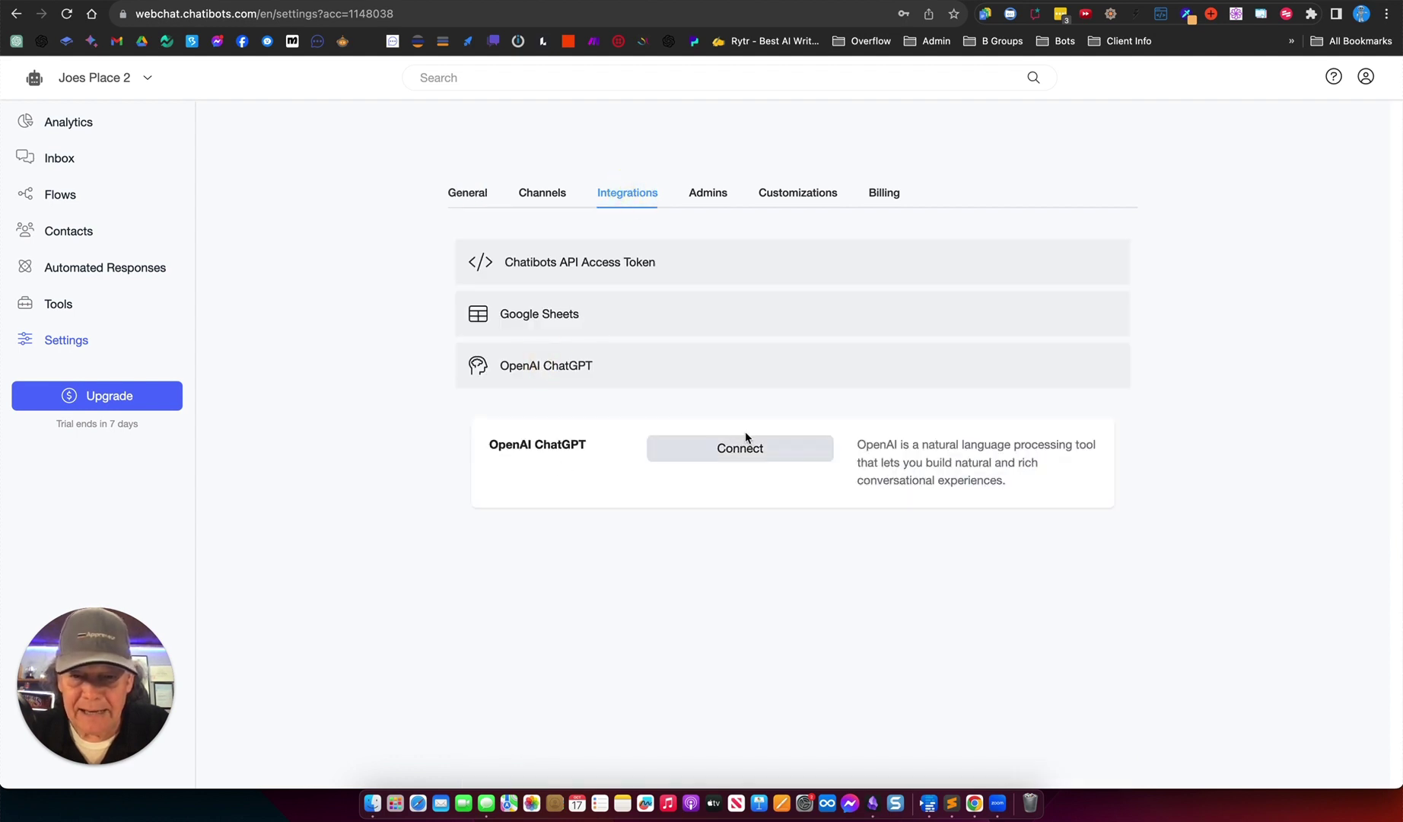
pyautogui.click(748, 453)
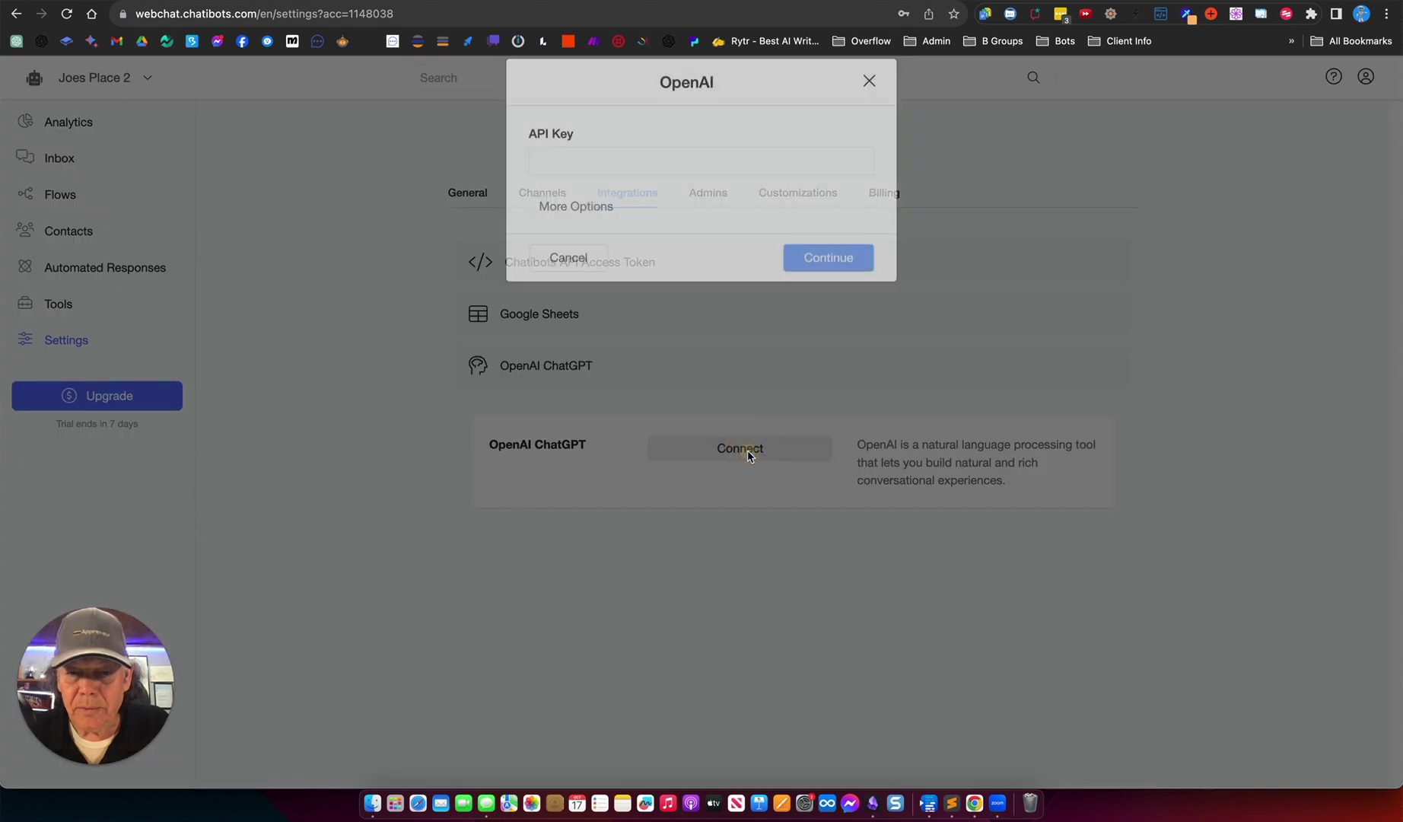
pyautogui.click(586, 179)
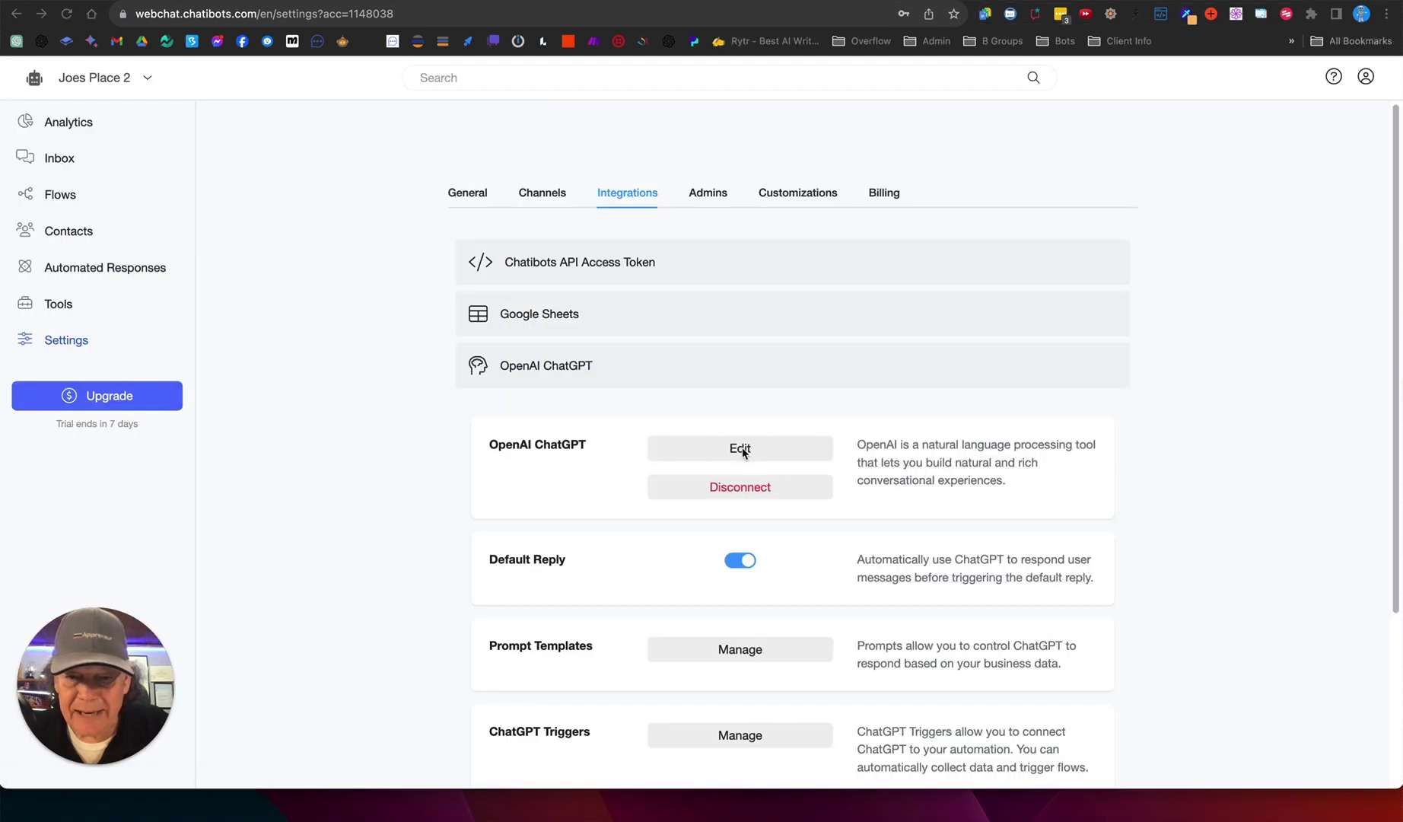
# - Check the business information prompt, then switch Default Reply off and save
pyautogui.click(741, 449)
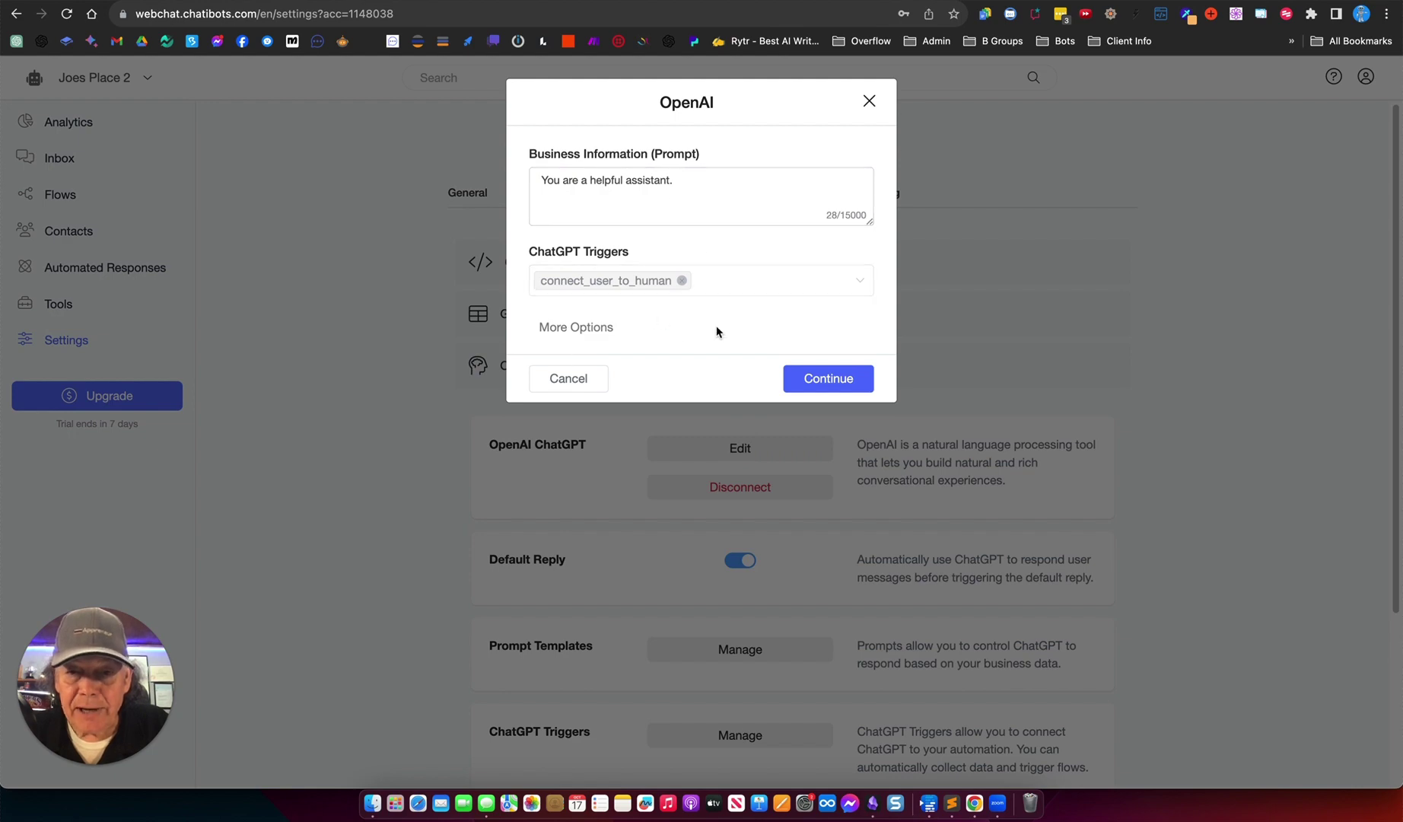
pyautogui.click(577, 380)
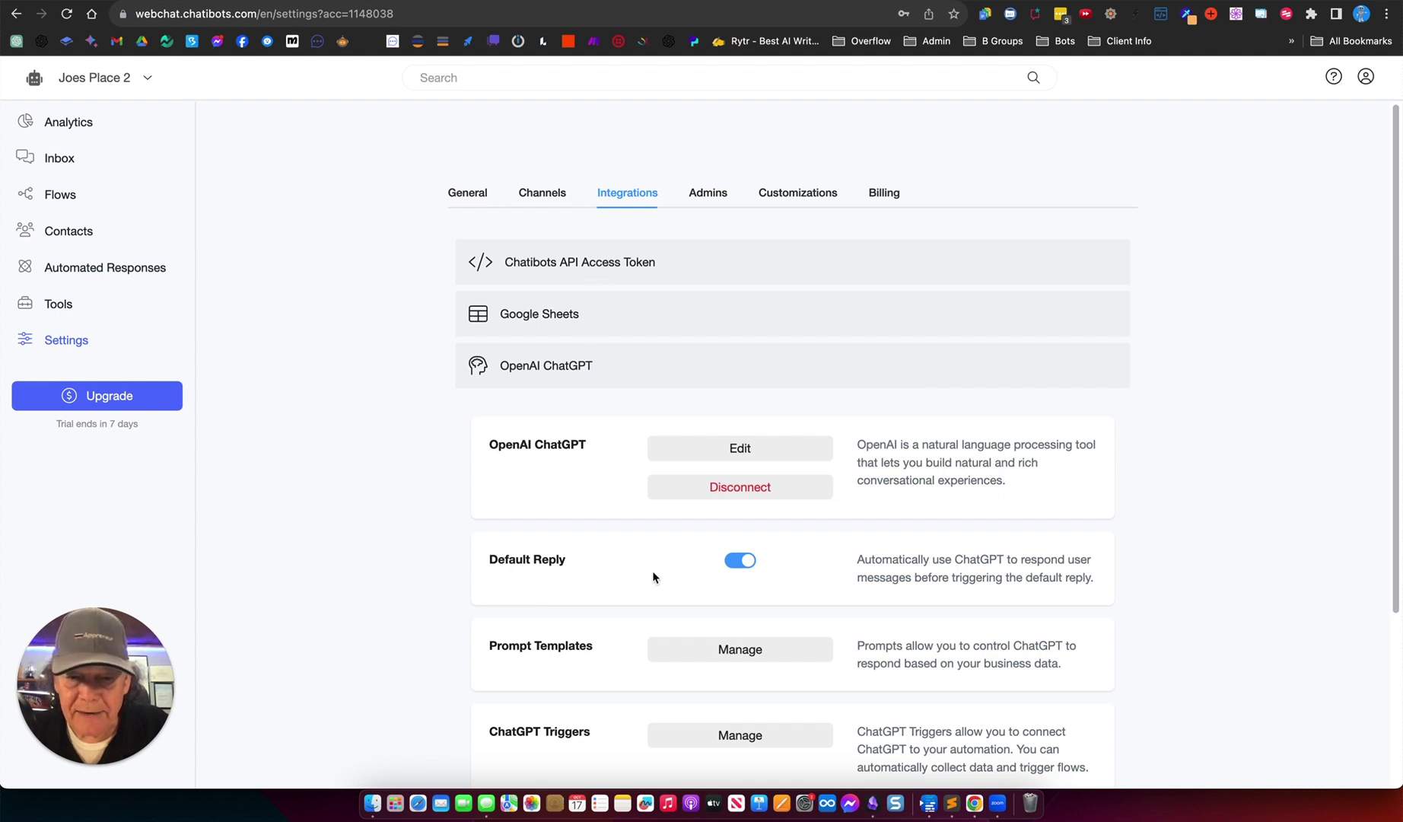
pyautogui.click(733, 562)
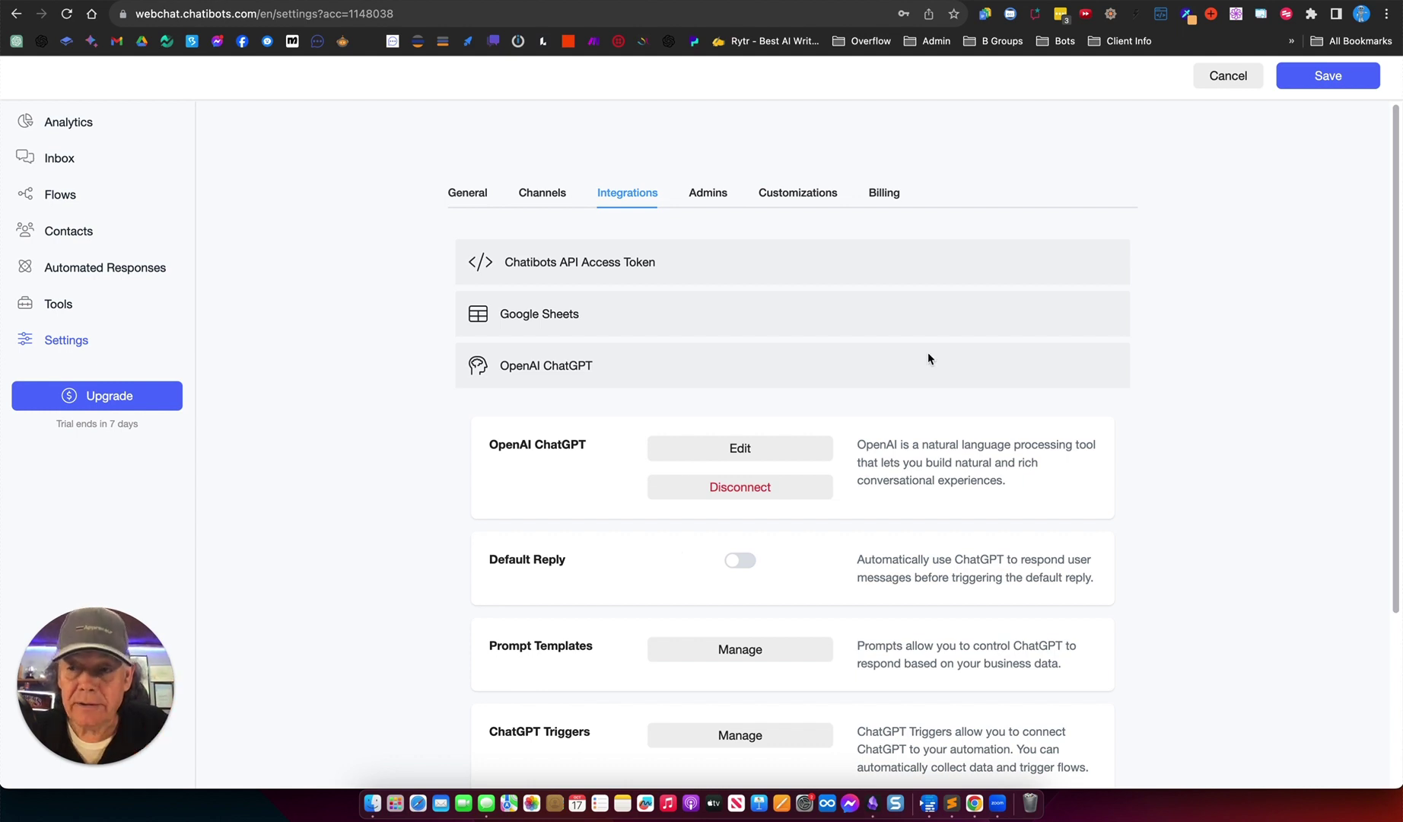
pyautogui.click(1329, 78)
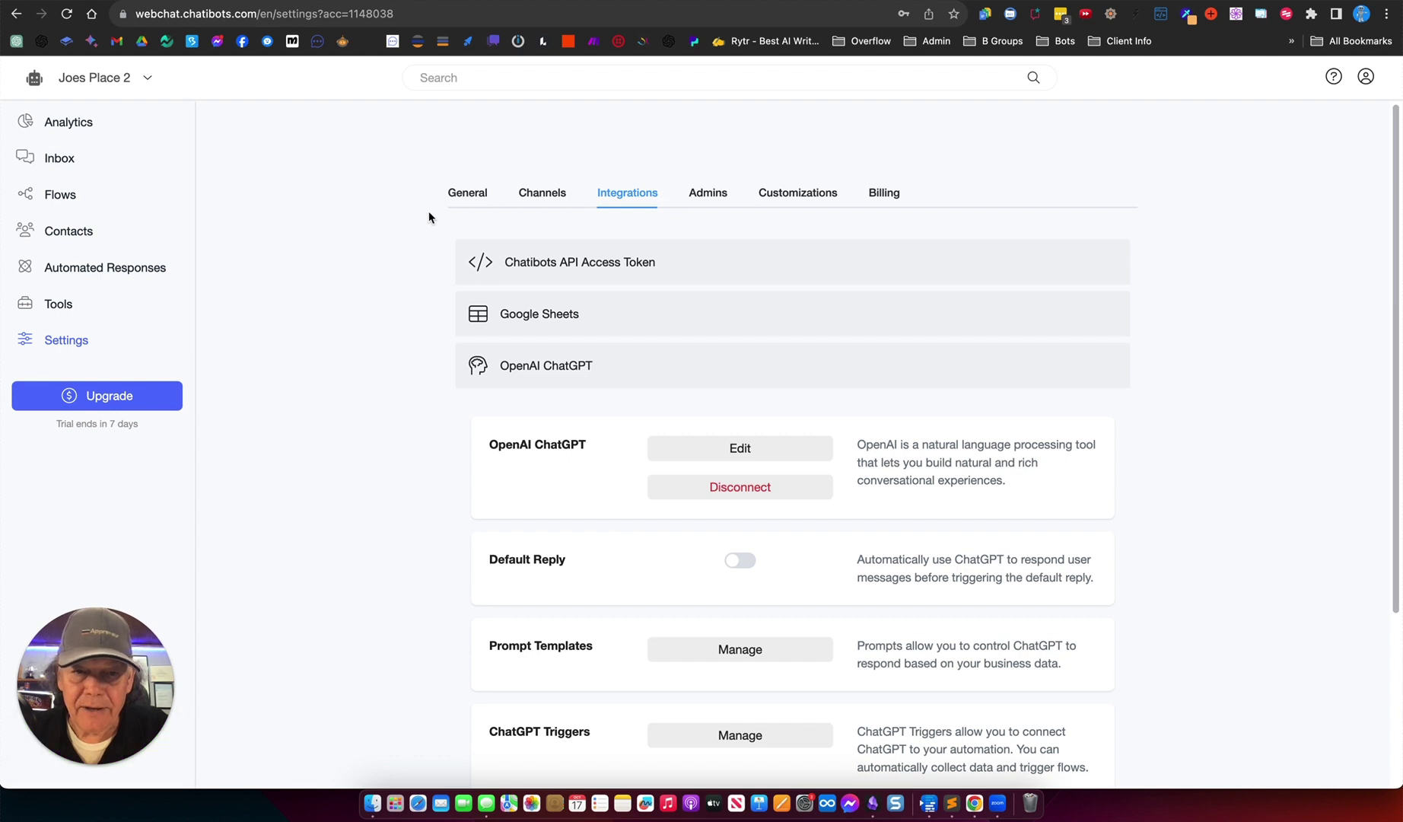
# - Go from the General settings to Flows and open the Custom Fields list
pyautogui.click(466, 194)
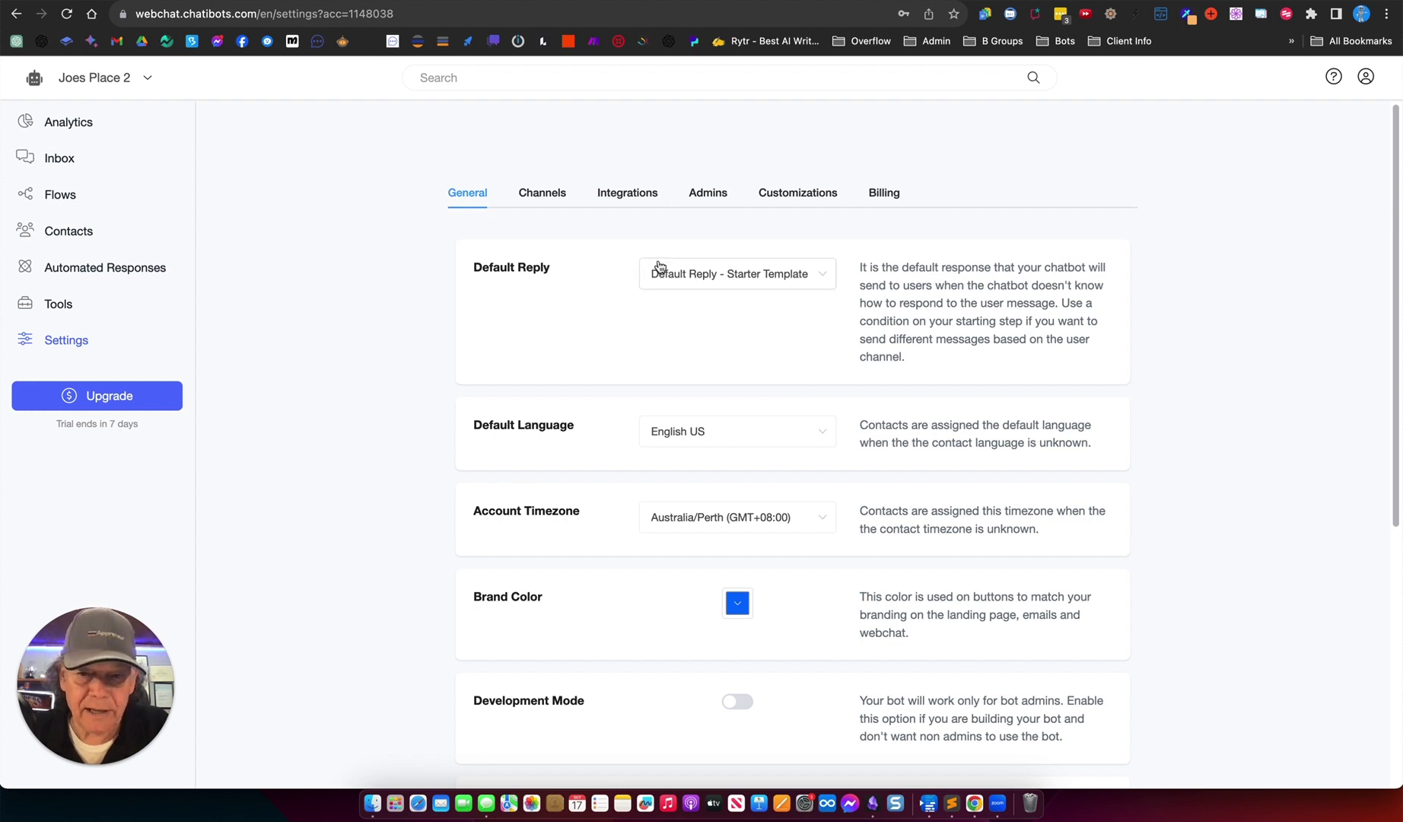
pyautogui.click(63, 194)
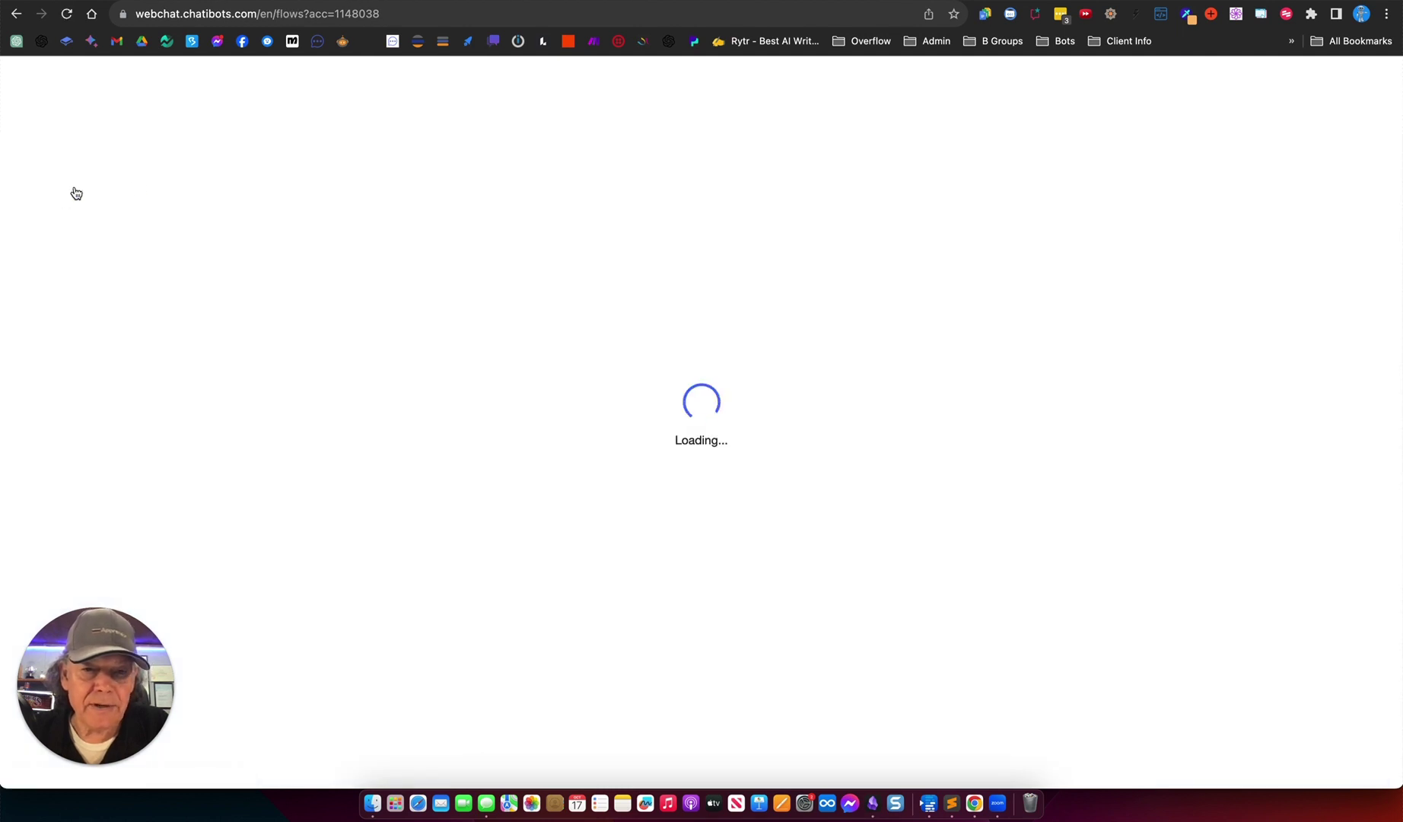
pyautogui.click(566, 185)
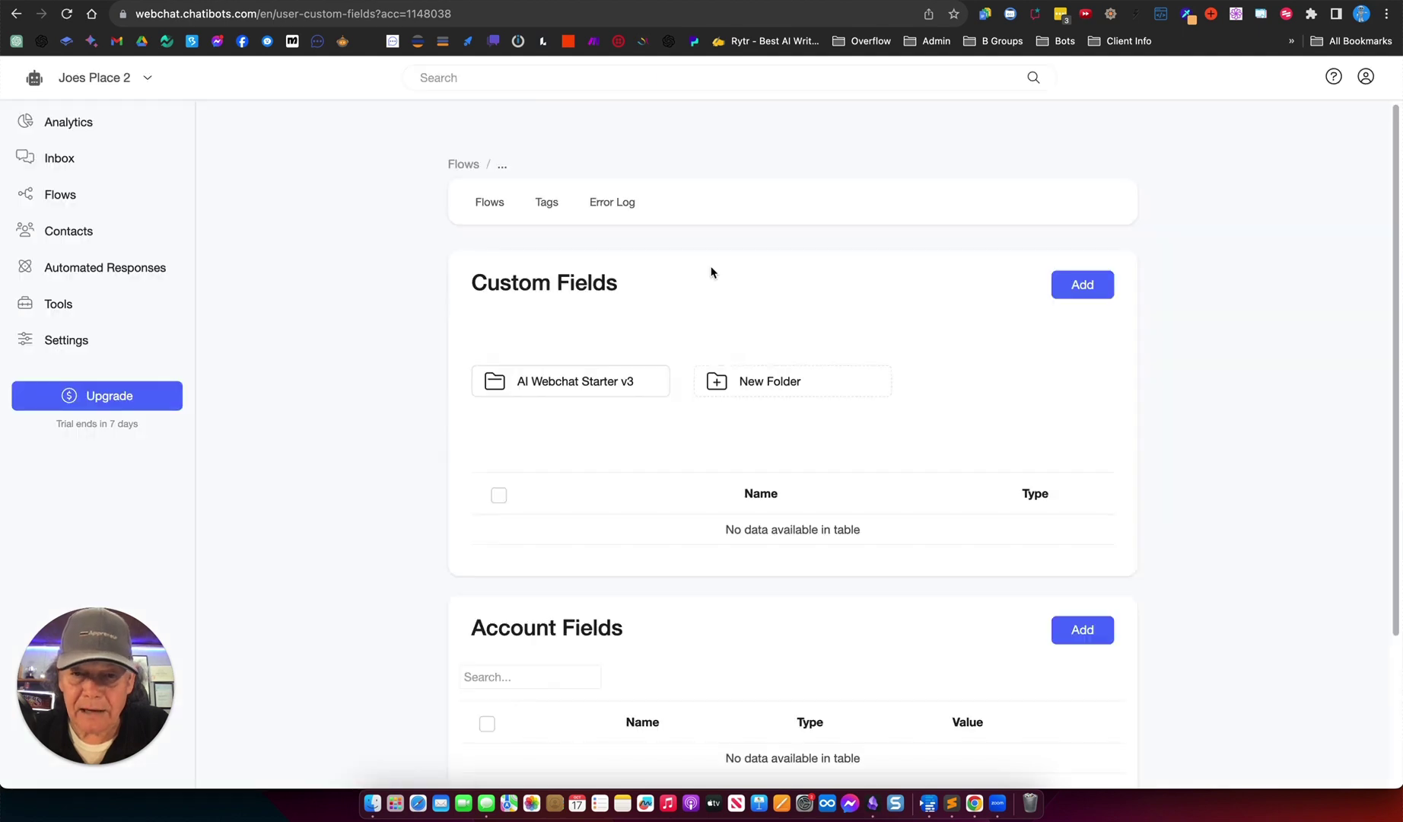
# - In the AI Webchat Starter folder, change business_ai_assistant_name from Bob to 'Billy Bot'
pyautogui.click(571, 382)
pyautogui.scroll(-5, 823, 450)
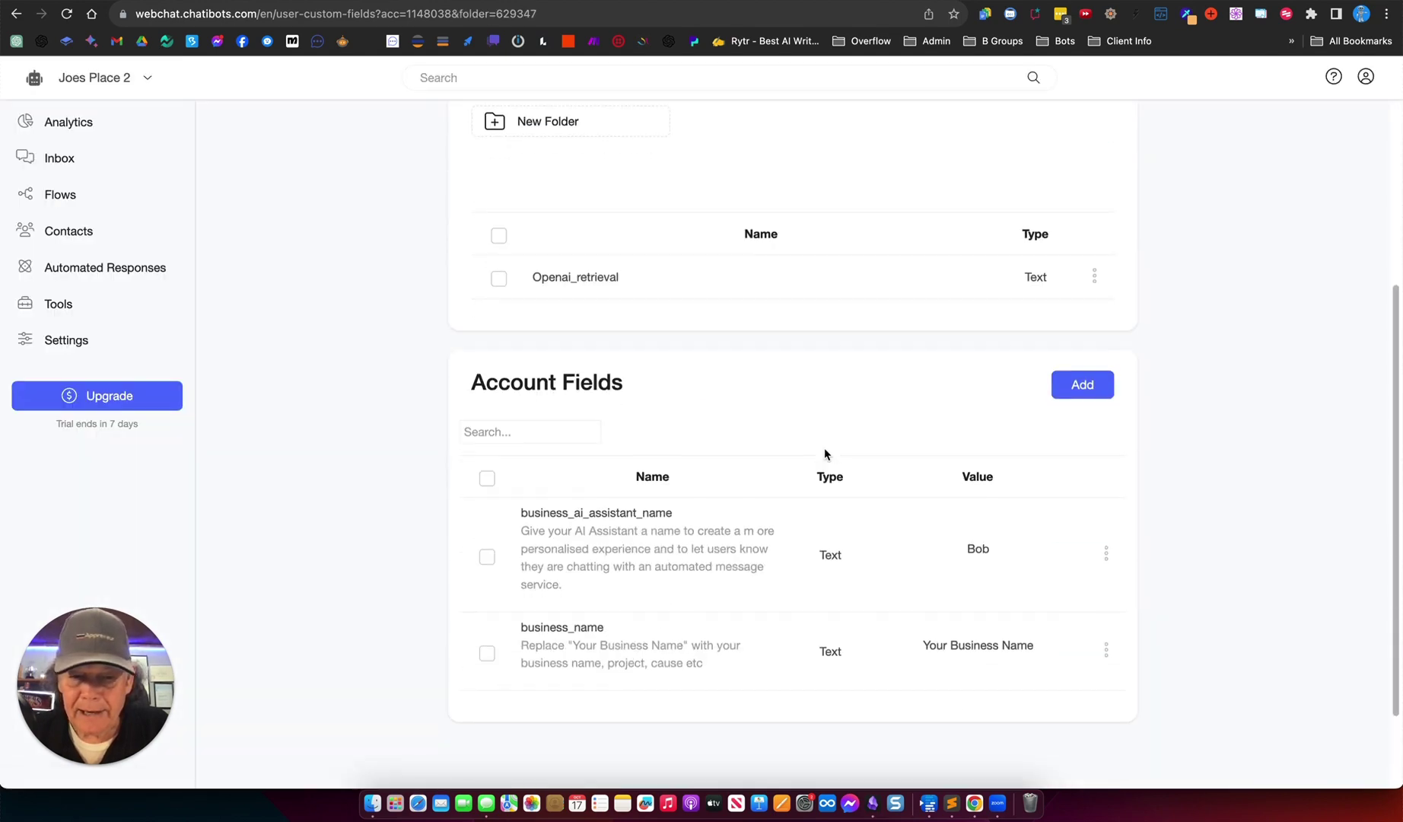
pyautogui.click(1104, 479)
pyautogui.click(1097, 507)
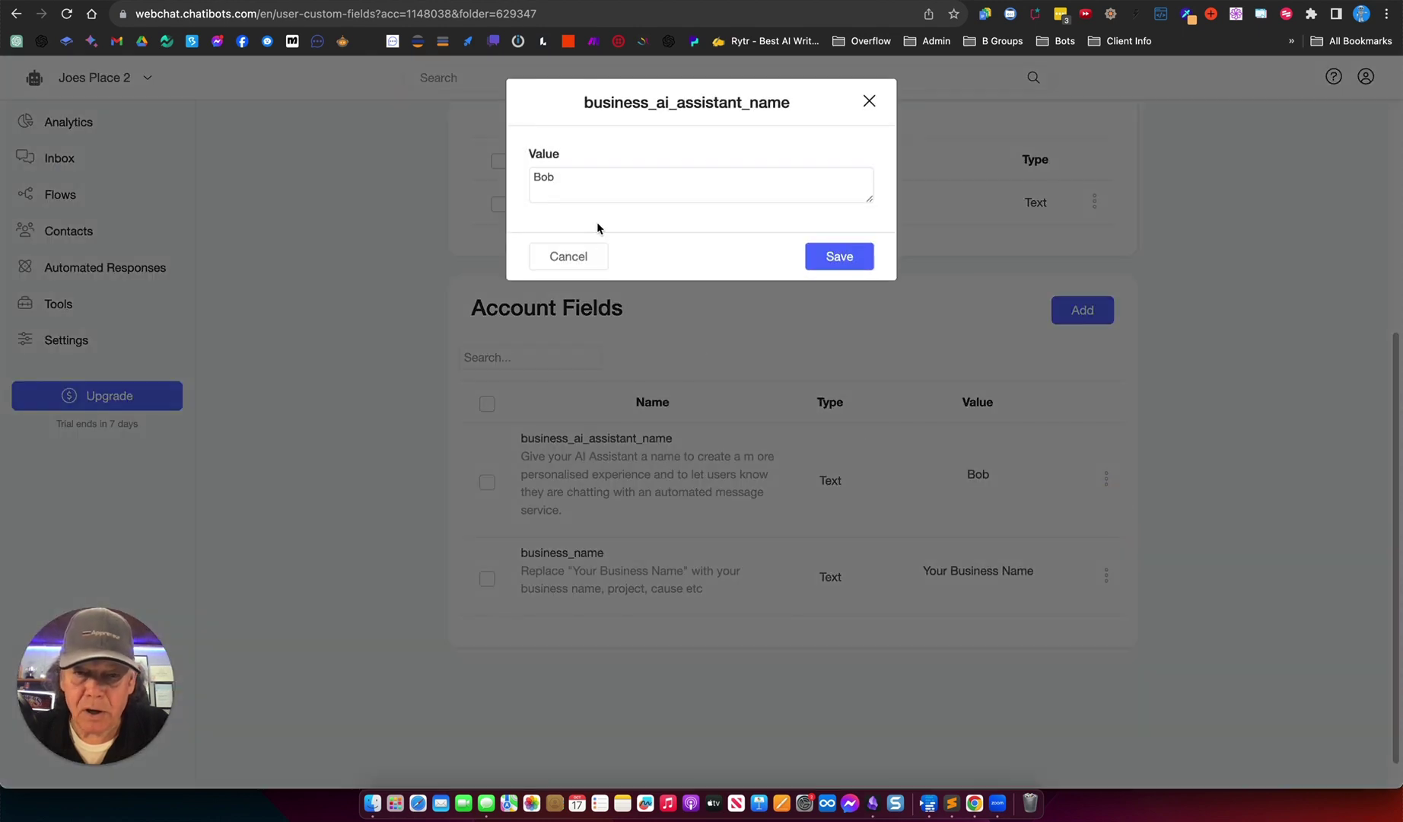
pyautogui.doubleClick(563, 176)
pyautogui.write('Billy Bot')
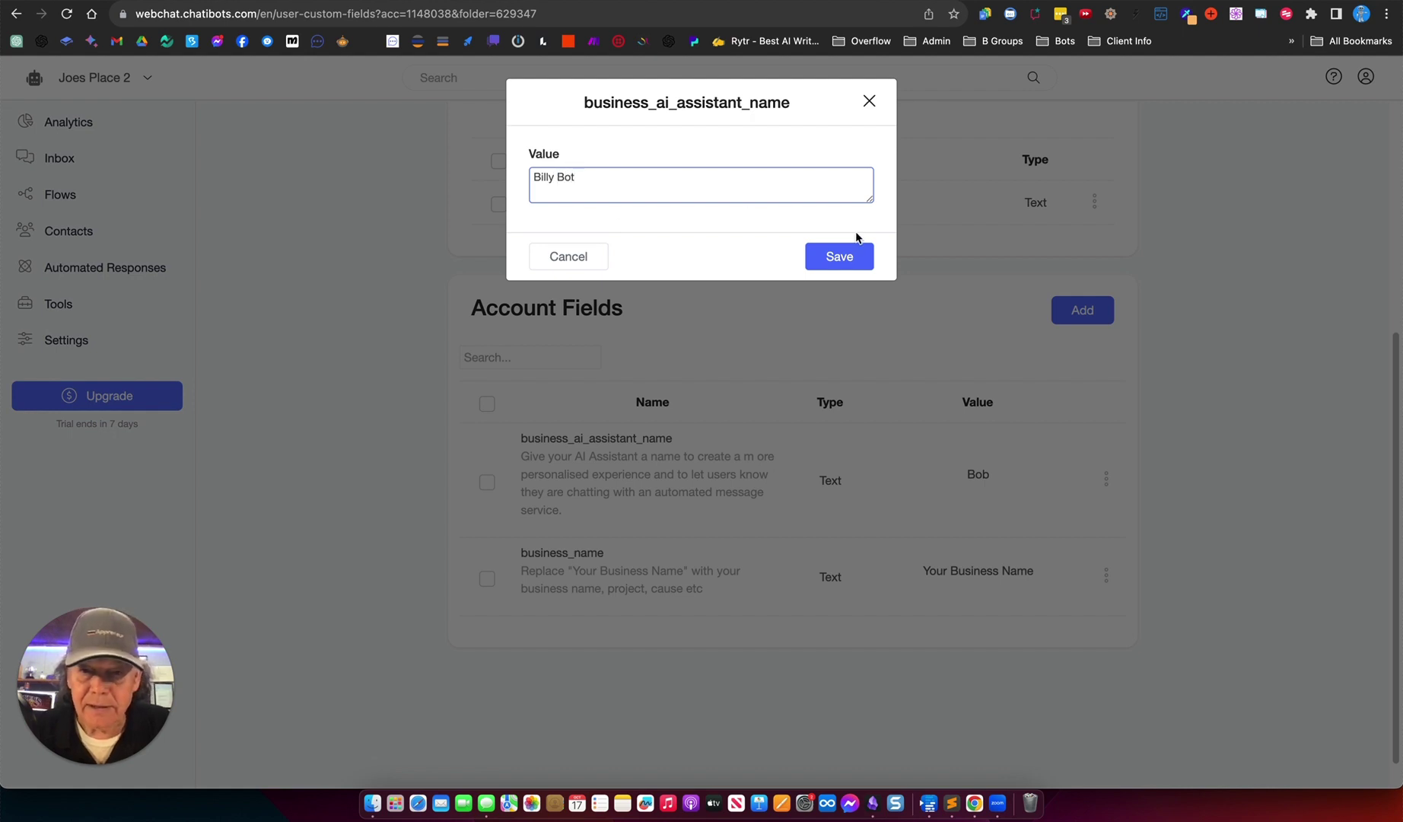
pyautogui.click(845, 268)
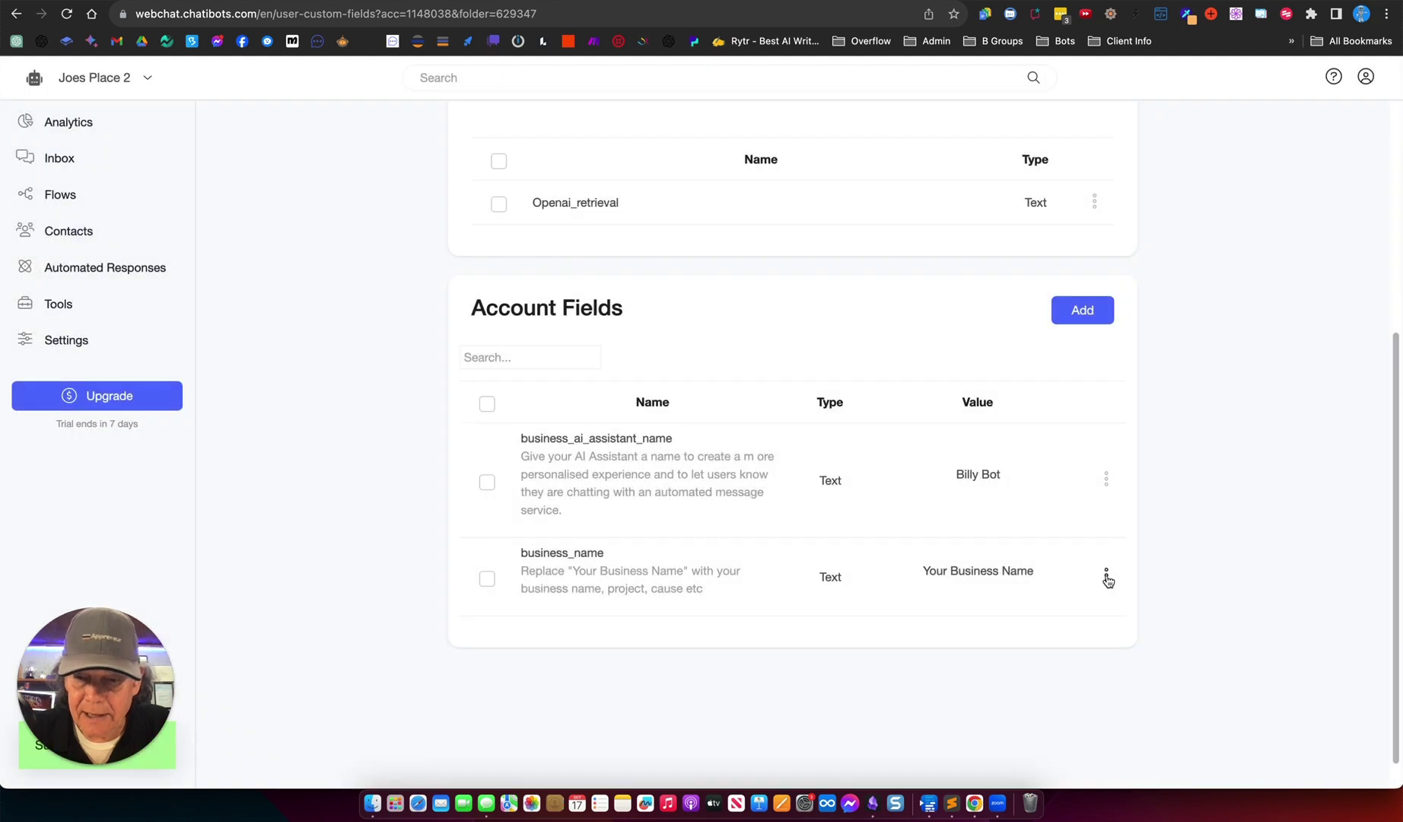
# - Set business_name to 'Joes Place' in place of the 'Your Business Name' placeholder
pyautogui.click(1106, 576)
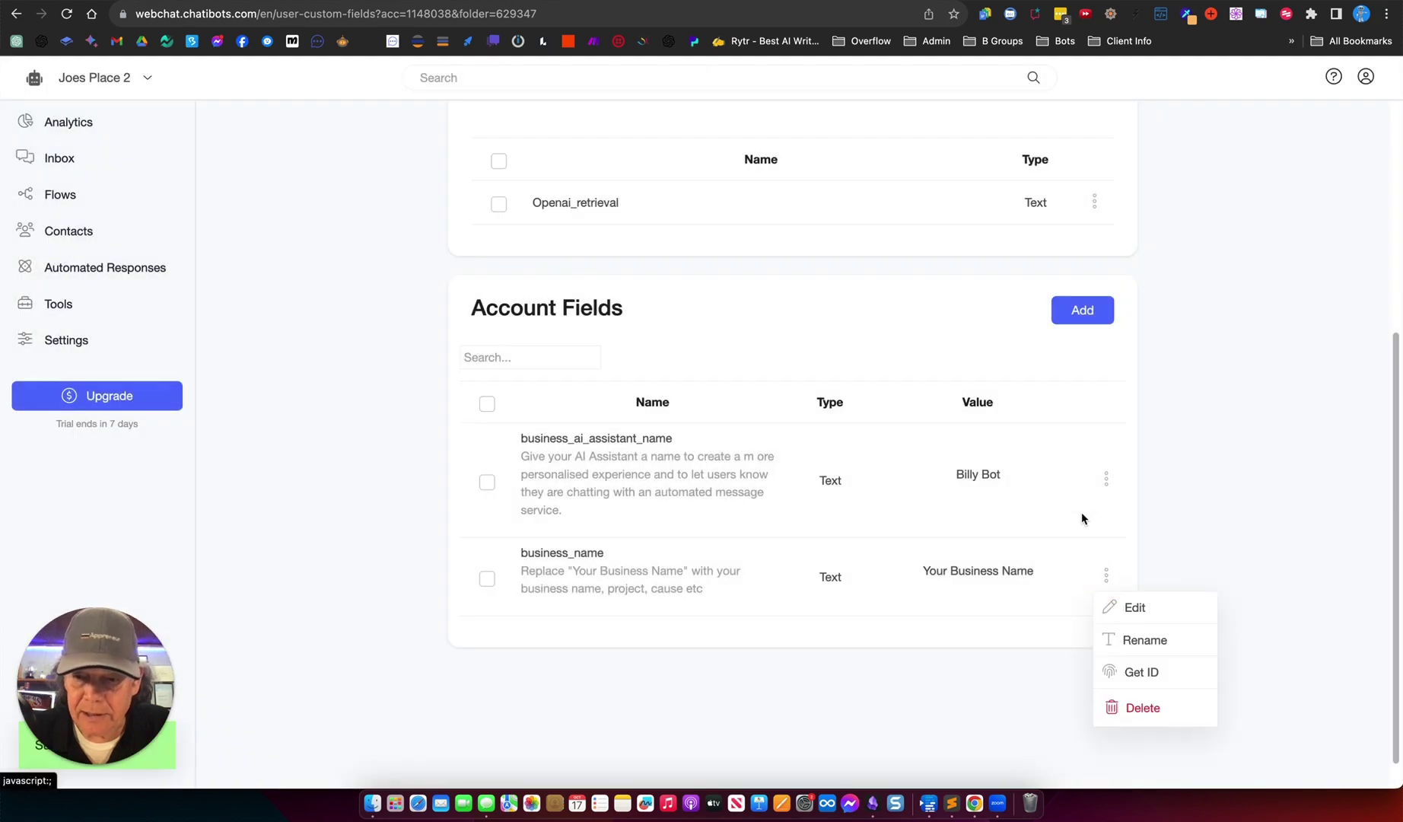
pyautogui.click(1114, 606)
pyautogui.moveTo(645, 183); pyautogui.dragTo(429, 172)
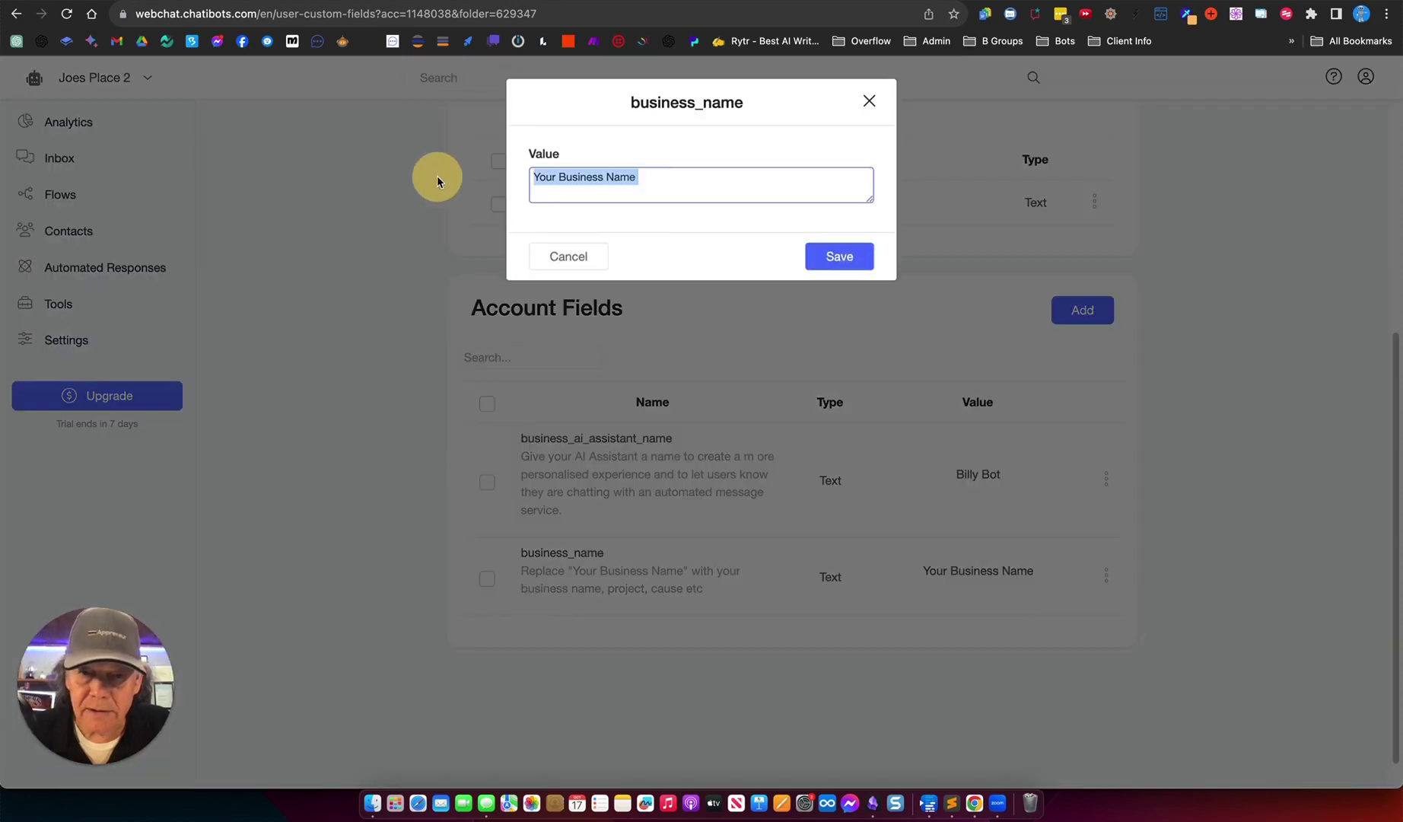
pyautogui.write('Joes Place')
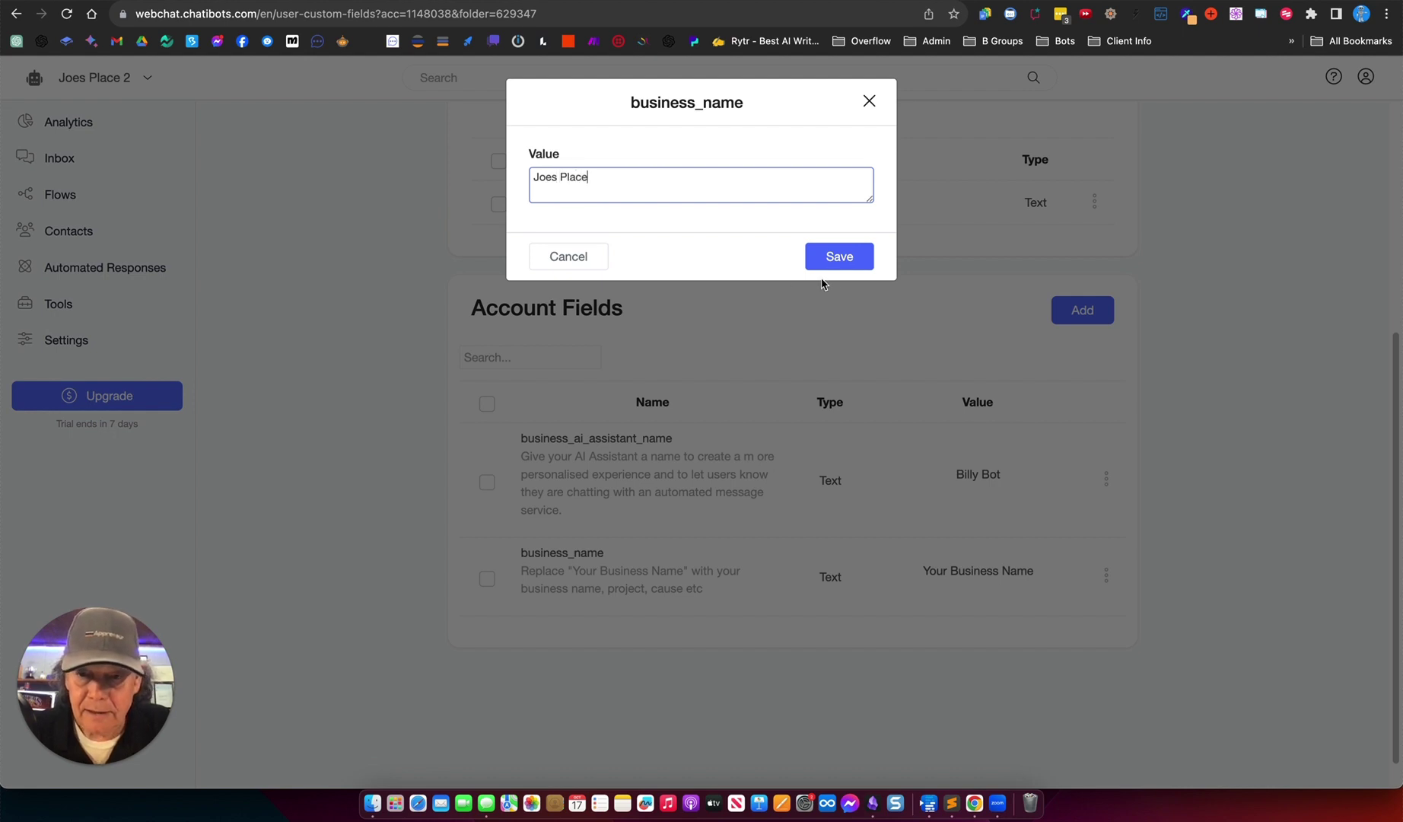
pyautogui.click(836, 258)
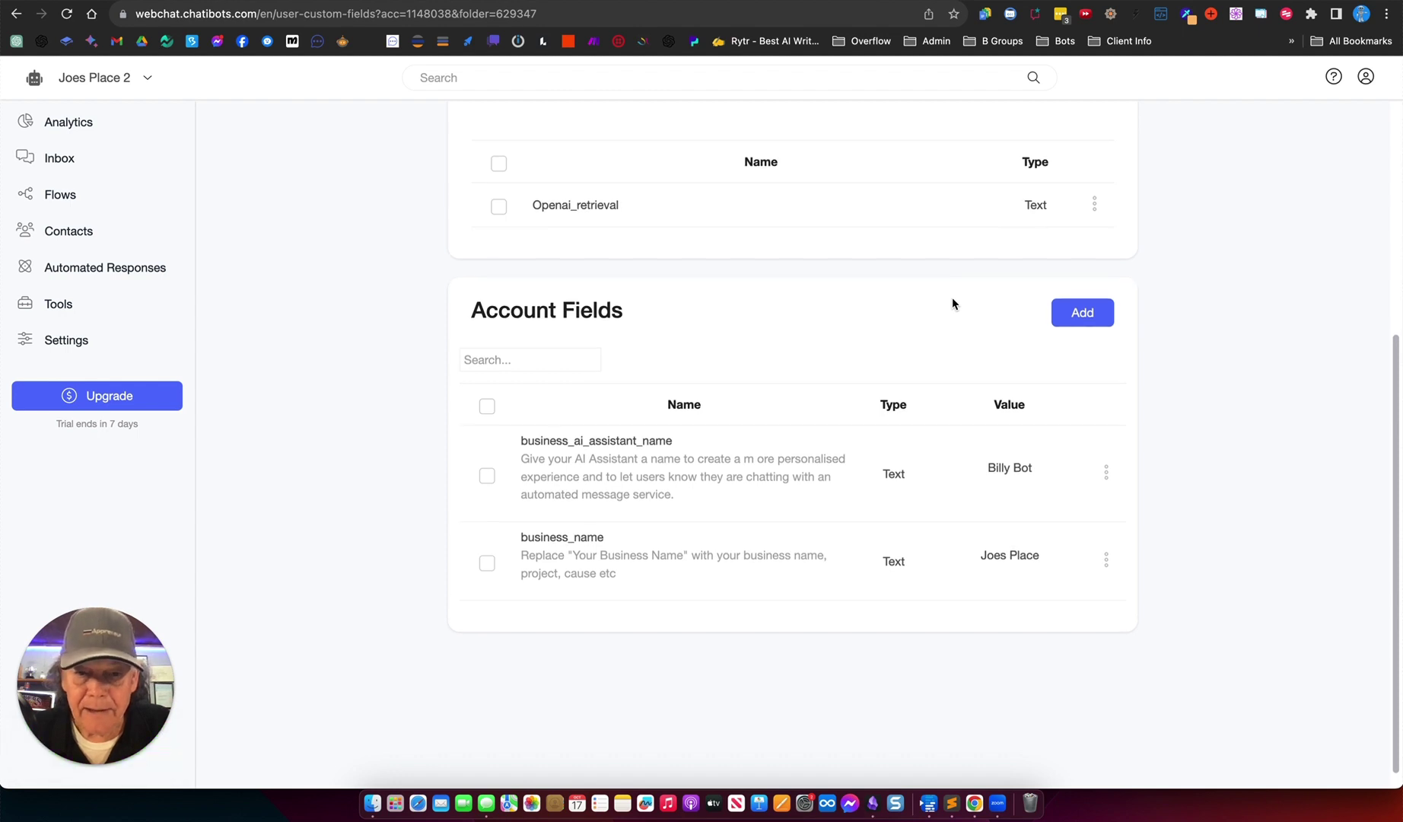
pyautogui.scroll(5, 951, 302)
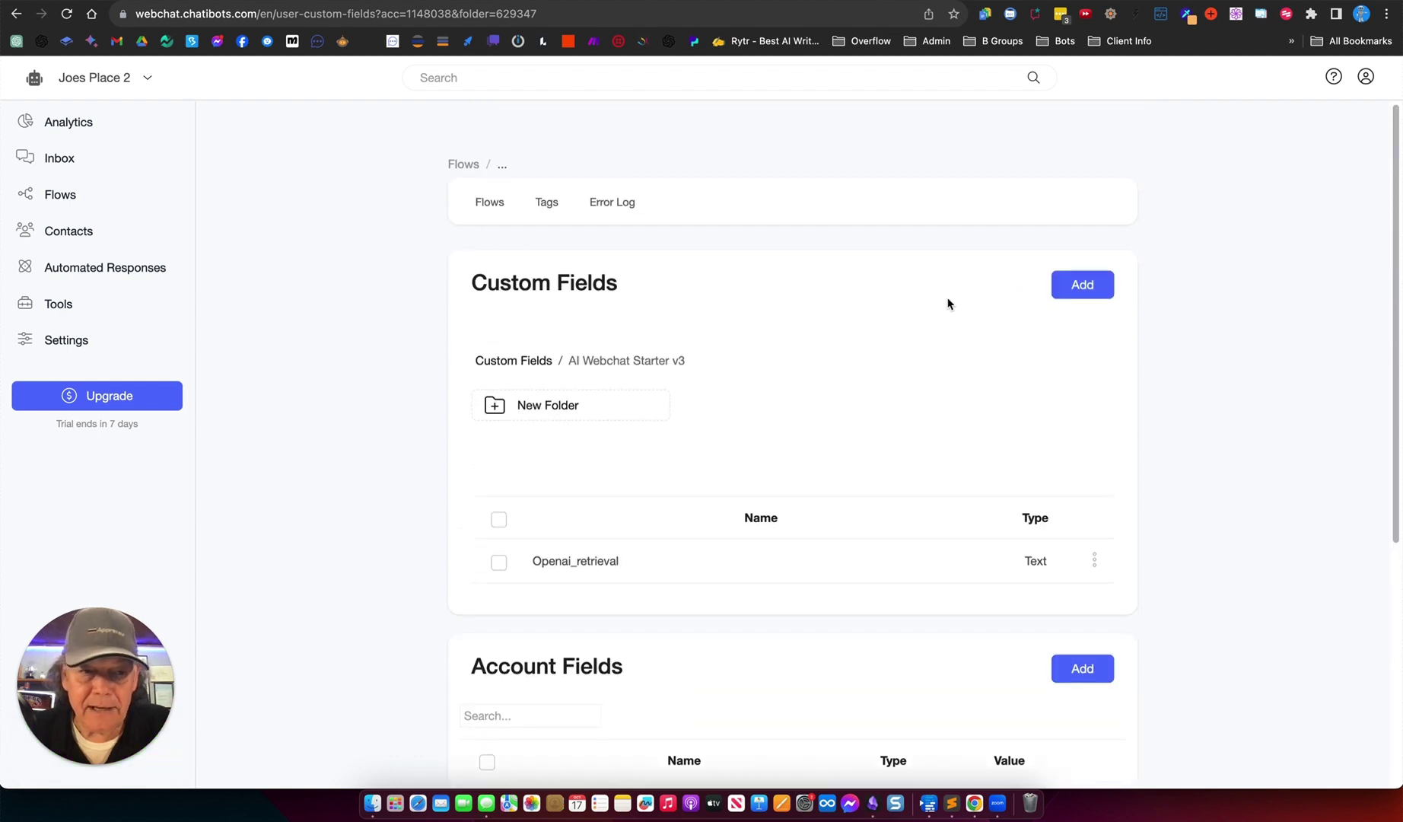
# - Delete the stray space before '!' in the Welcome Message flow's Send Message #1 greeting
pyautogui.click(65, 194)
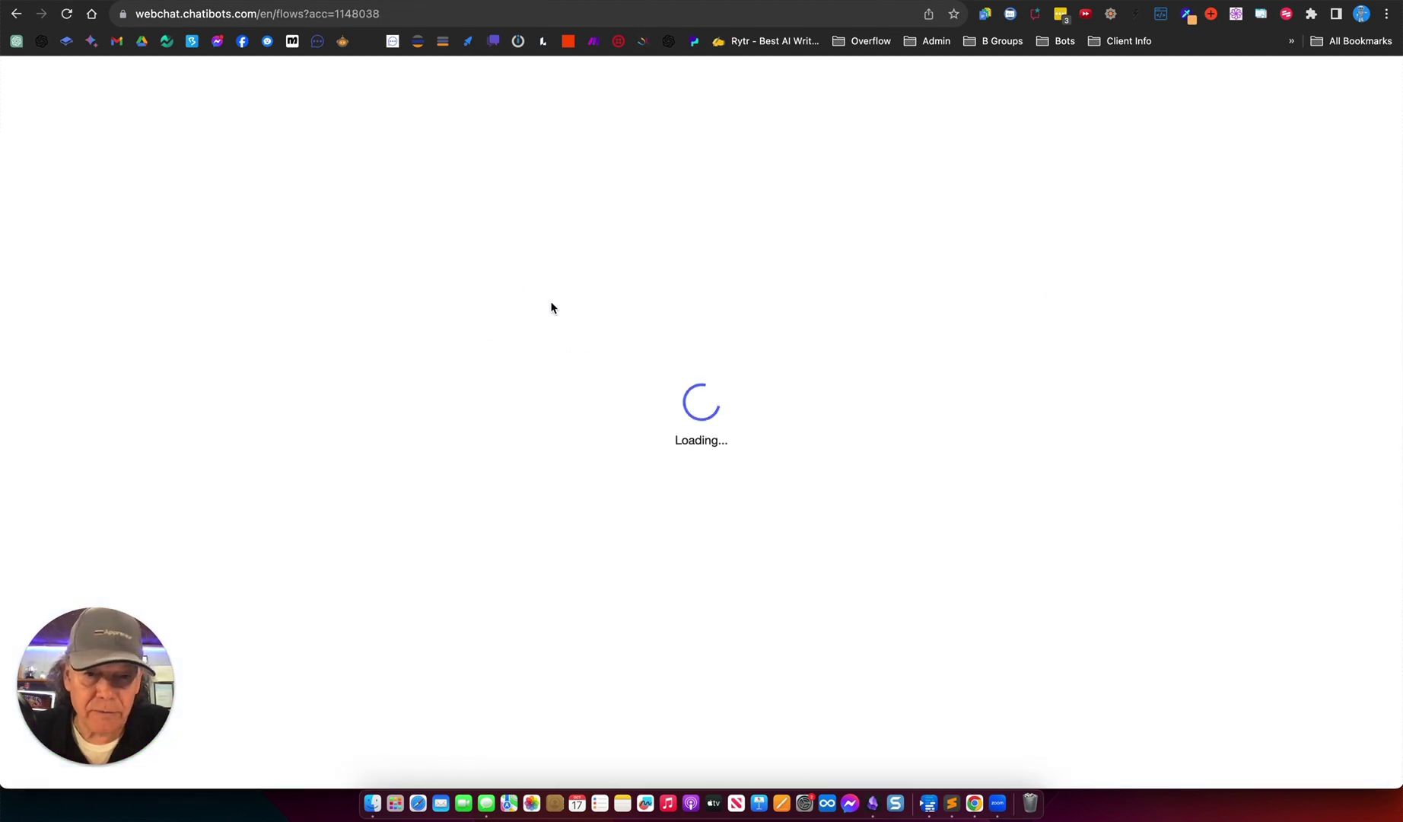
pyautogui.click(756, 370)
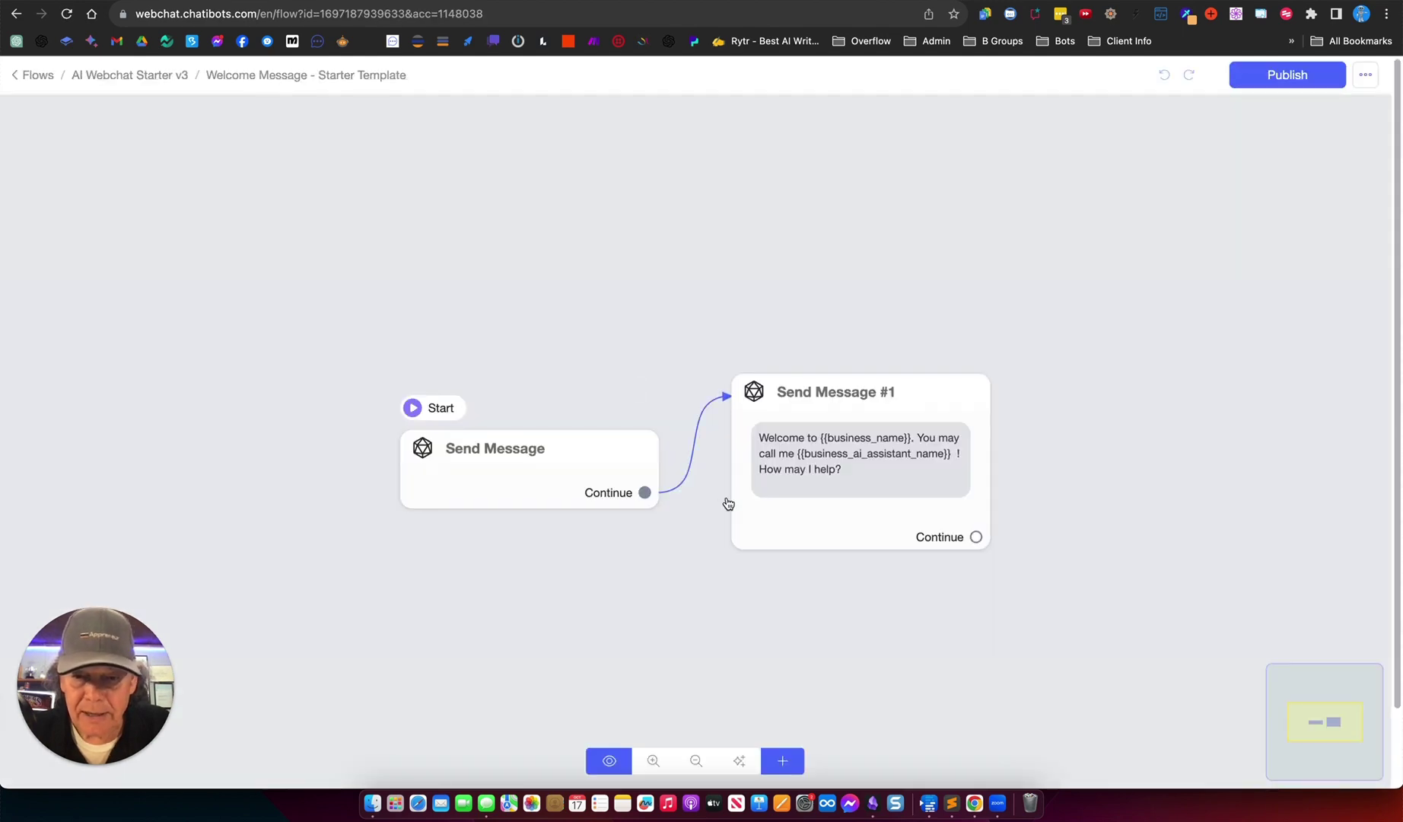
pyautogui.click(880, 464)
pyautogui.scroll(5, 881, 463)
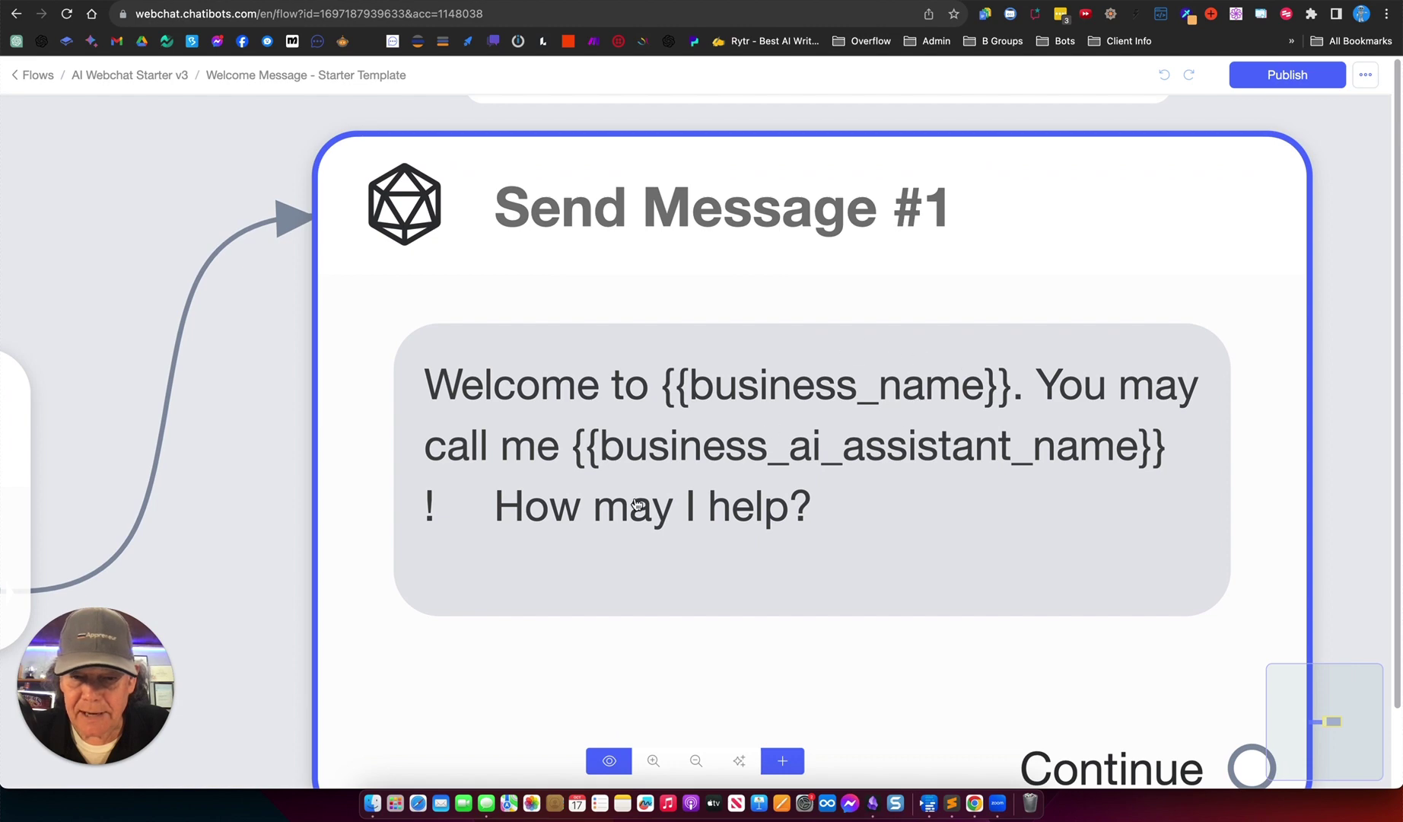
pyautogui.scroll(-5, 783, 440)
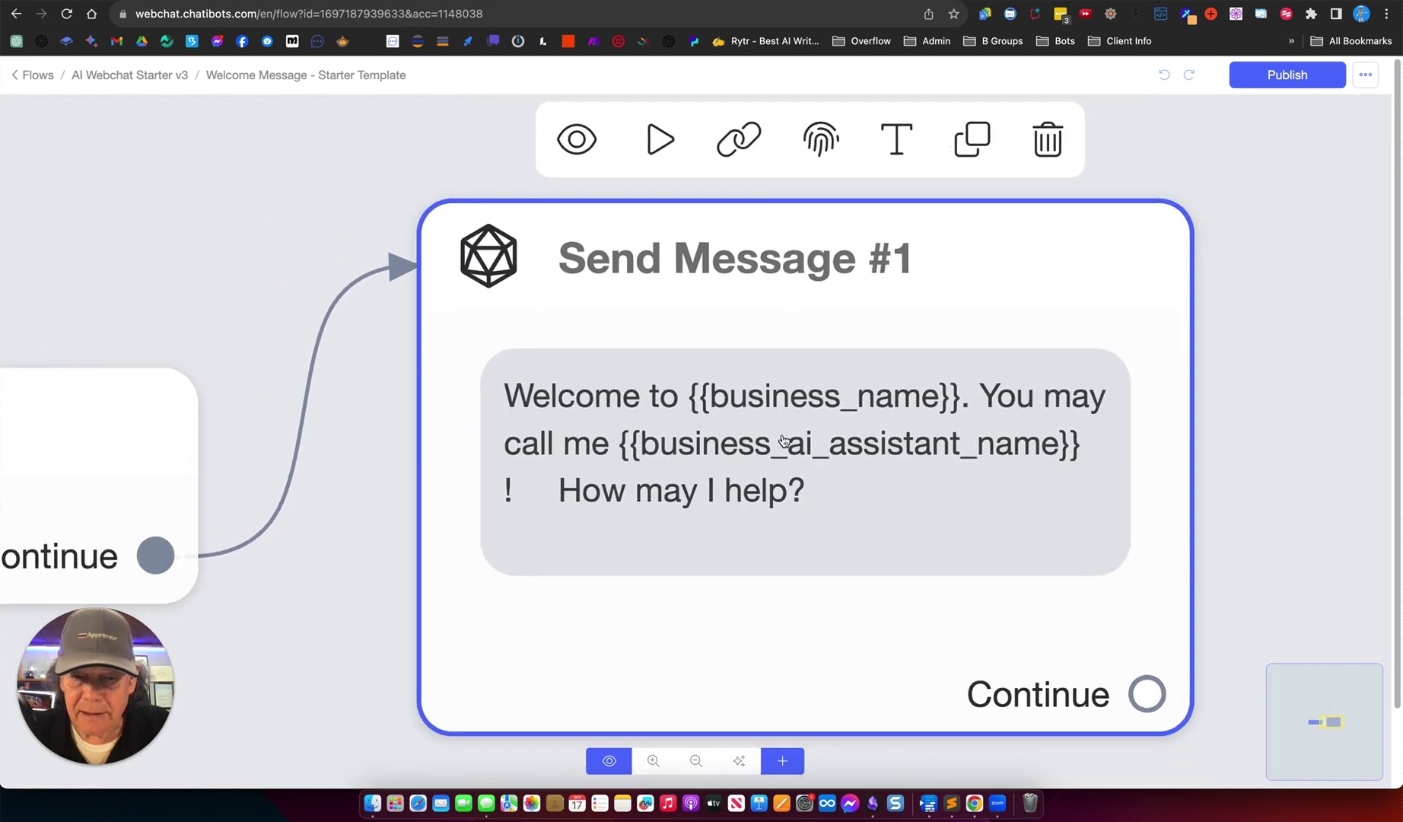
pyautogui.doubleClick(845, 477)
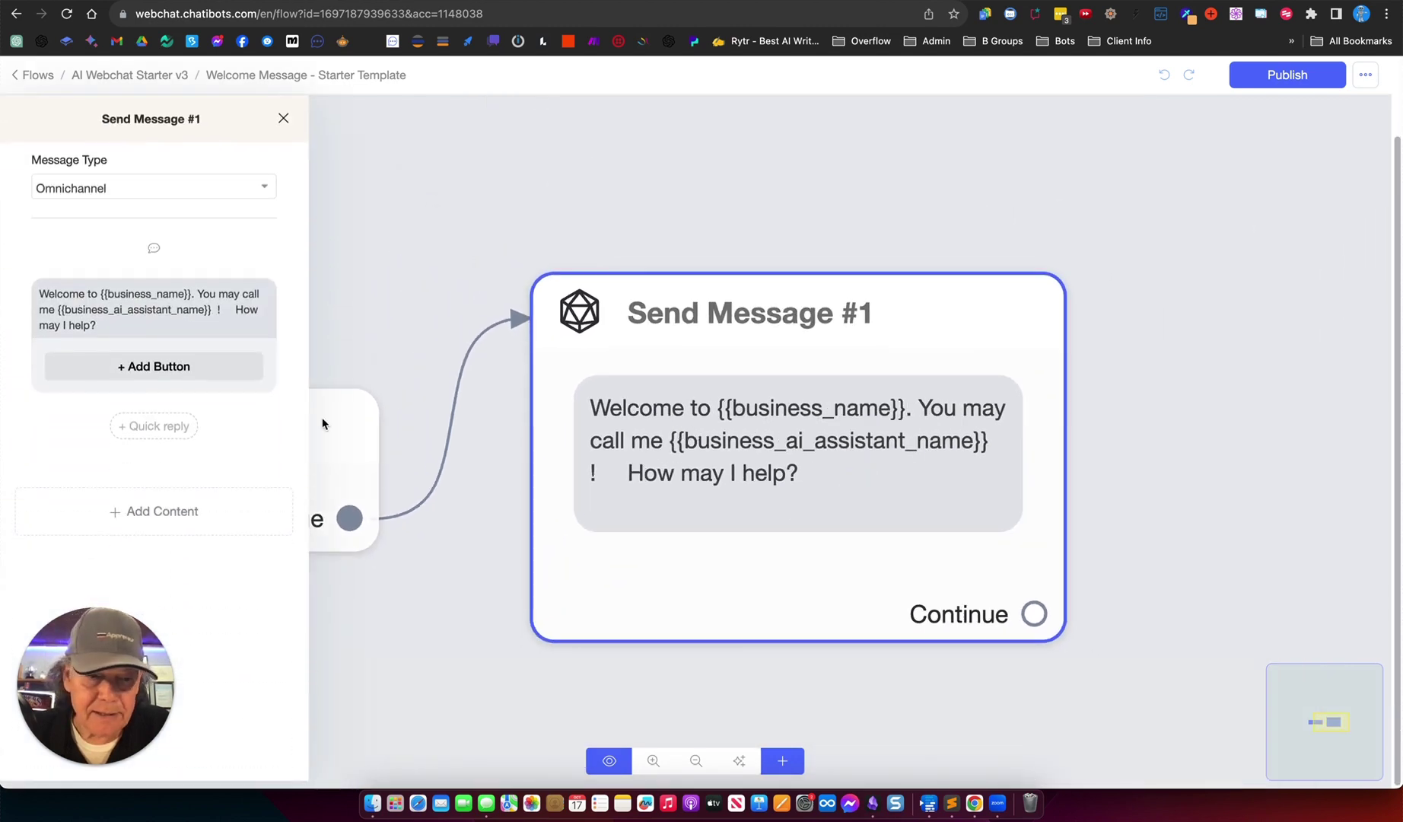
pyautogui.click(240, 329)
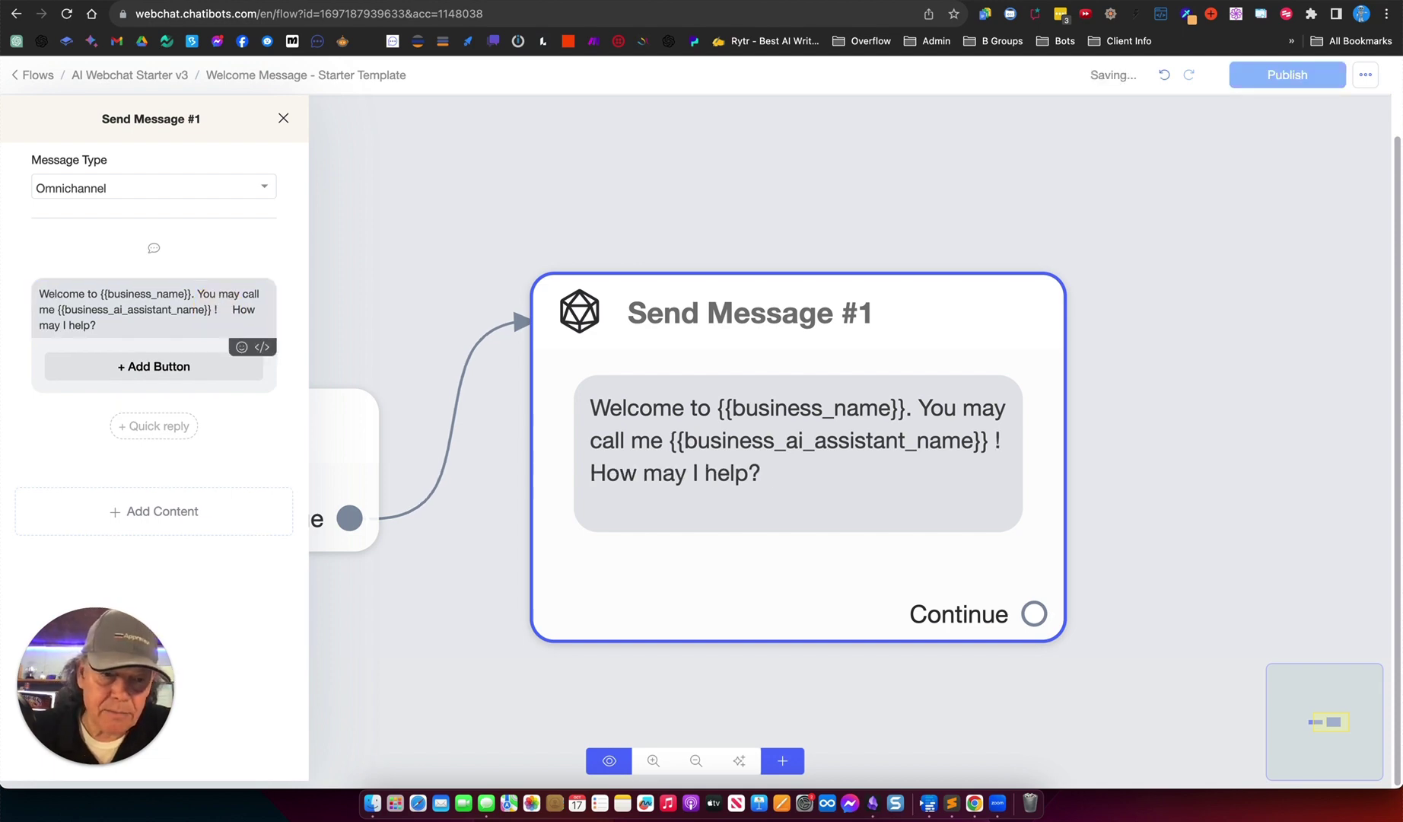
pyautogui.press('BackSpace')
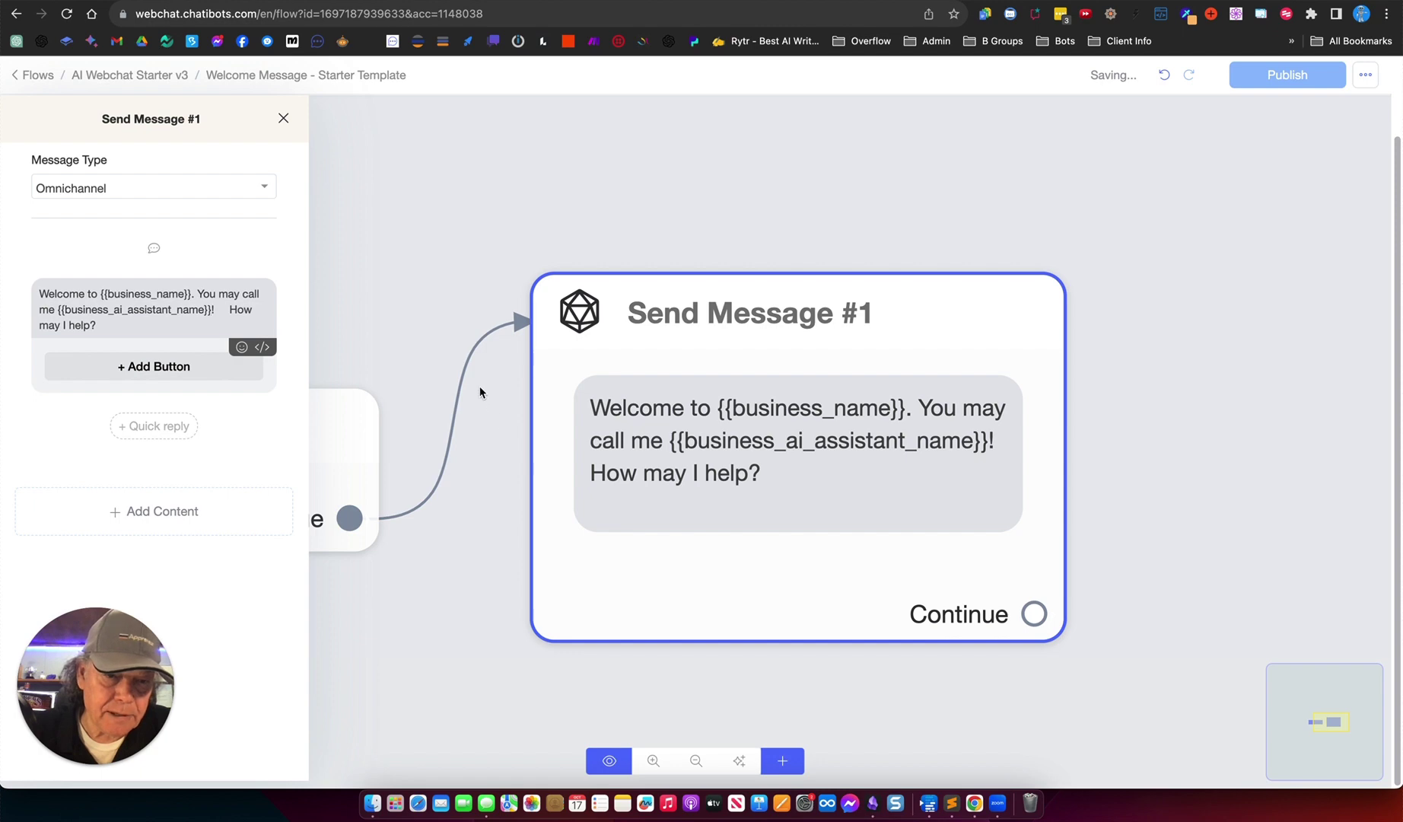
pyautogui.click(231, 308)
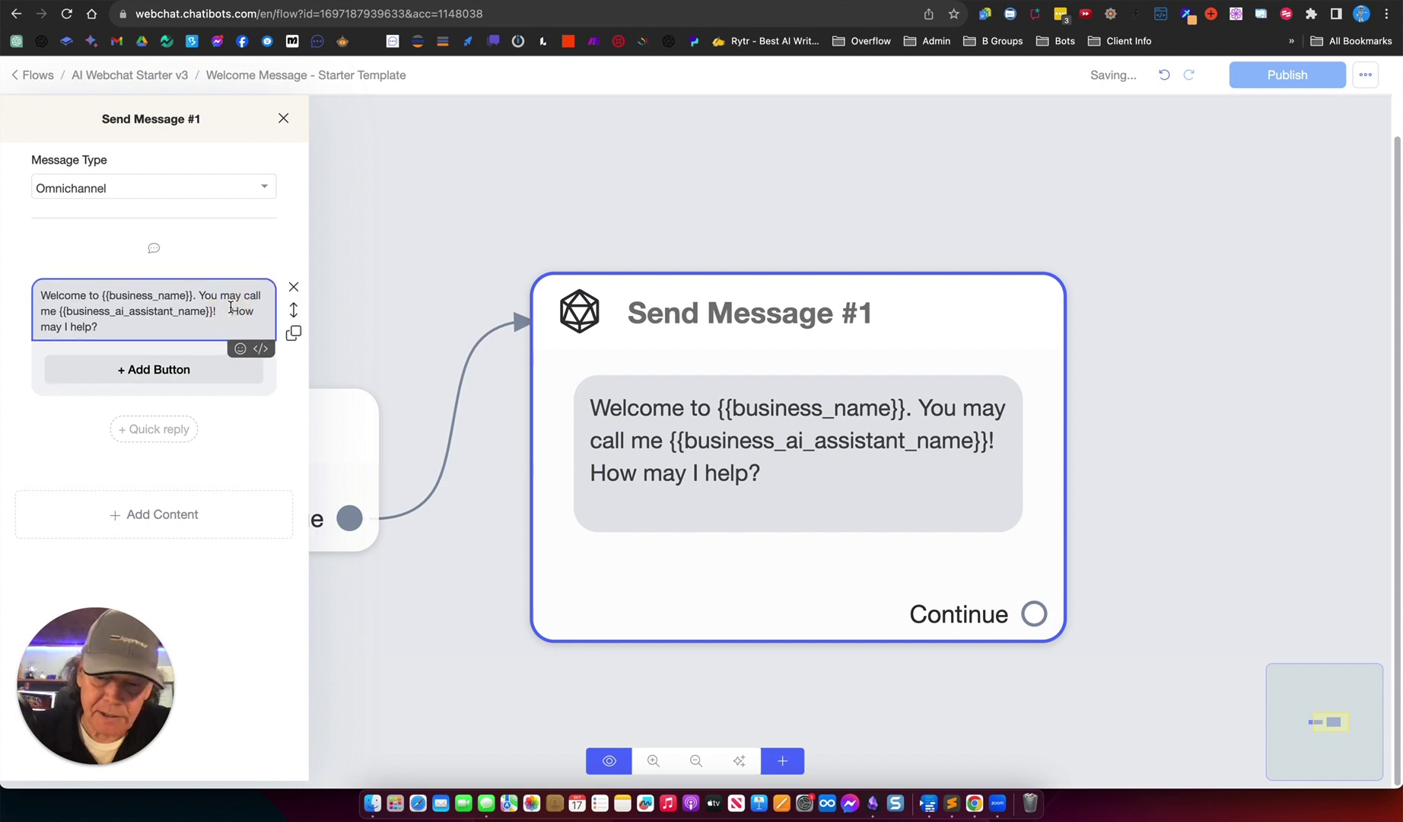
pyautogui.click(376, 184)
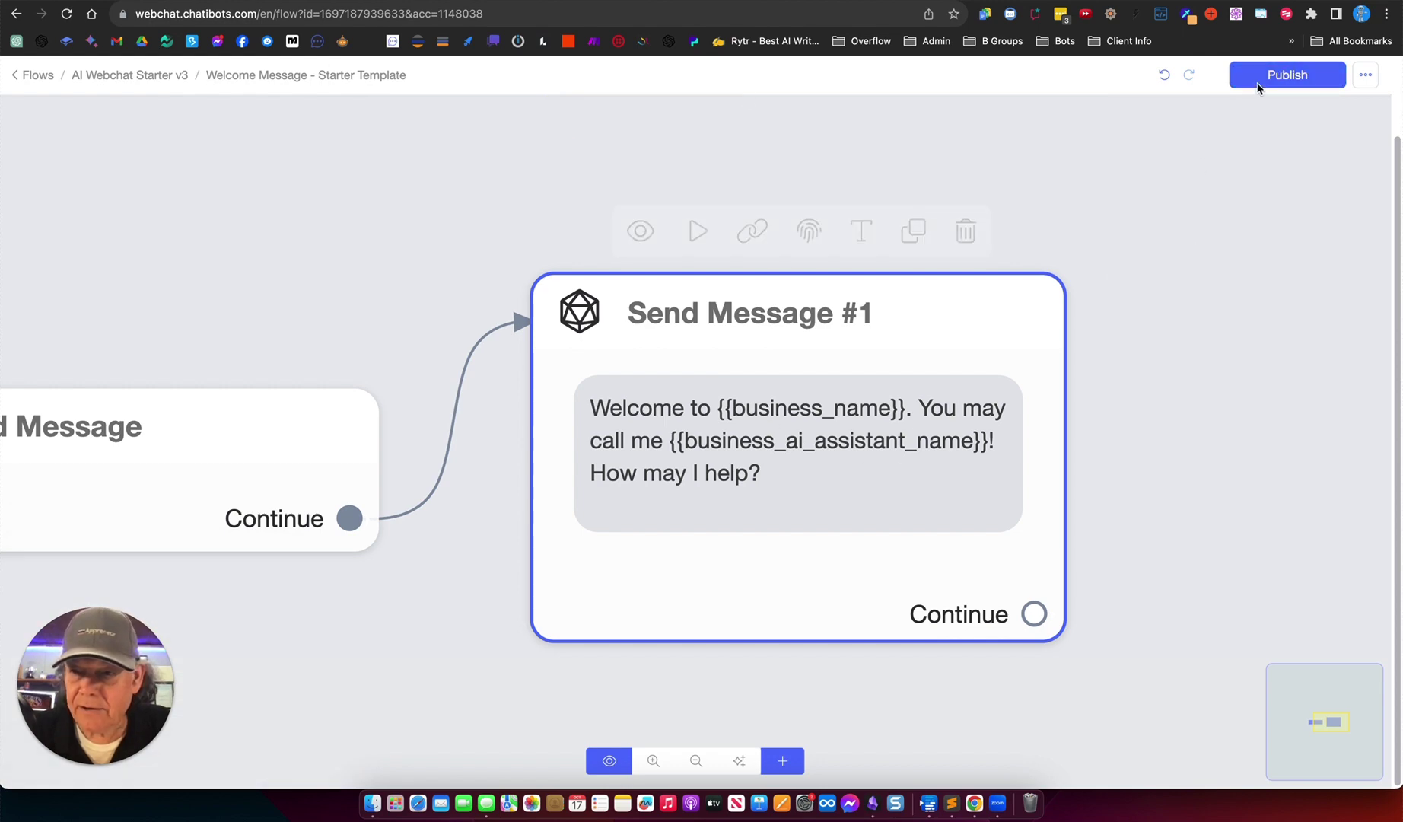
# - Publish the updated Welcome Message flow
pyautogui.click(1286, 74)
pyautogui.scroll(-5, 814, 236)
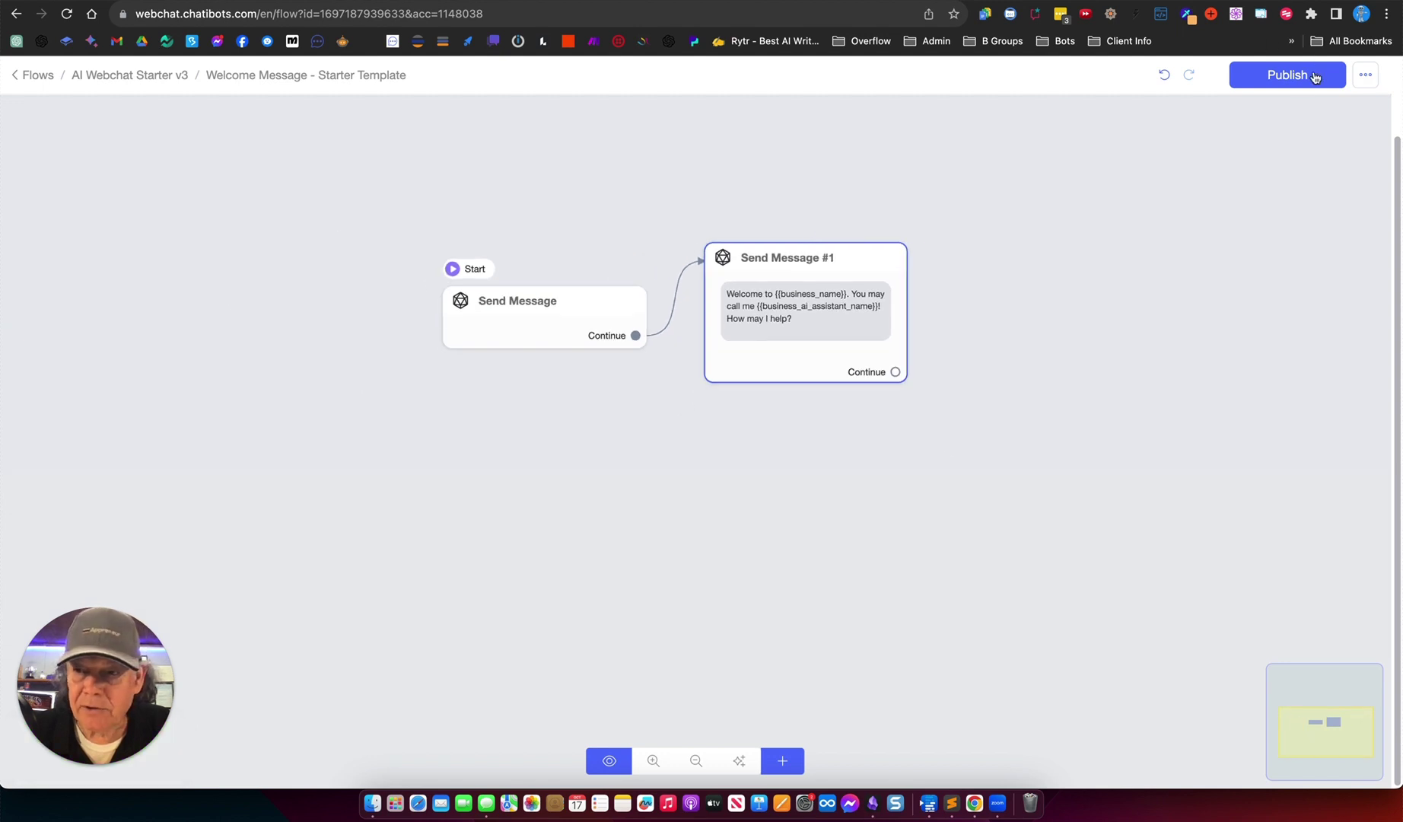
pyautogui.click(1307, 82)
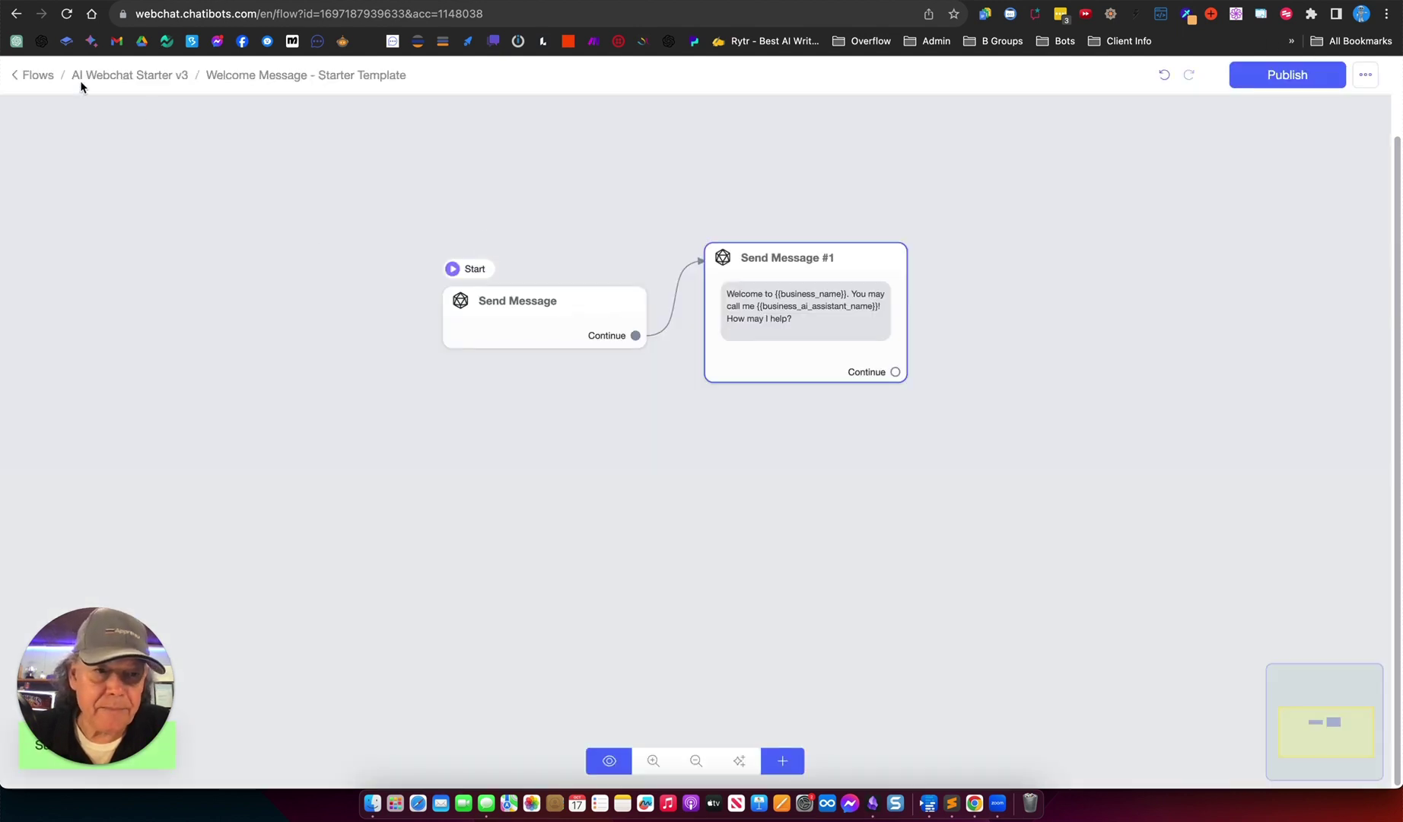
# - Open the OpenAI text-generation settings of the Default Reply flow's ChatGPT action
pyautogui.click(37, 74)
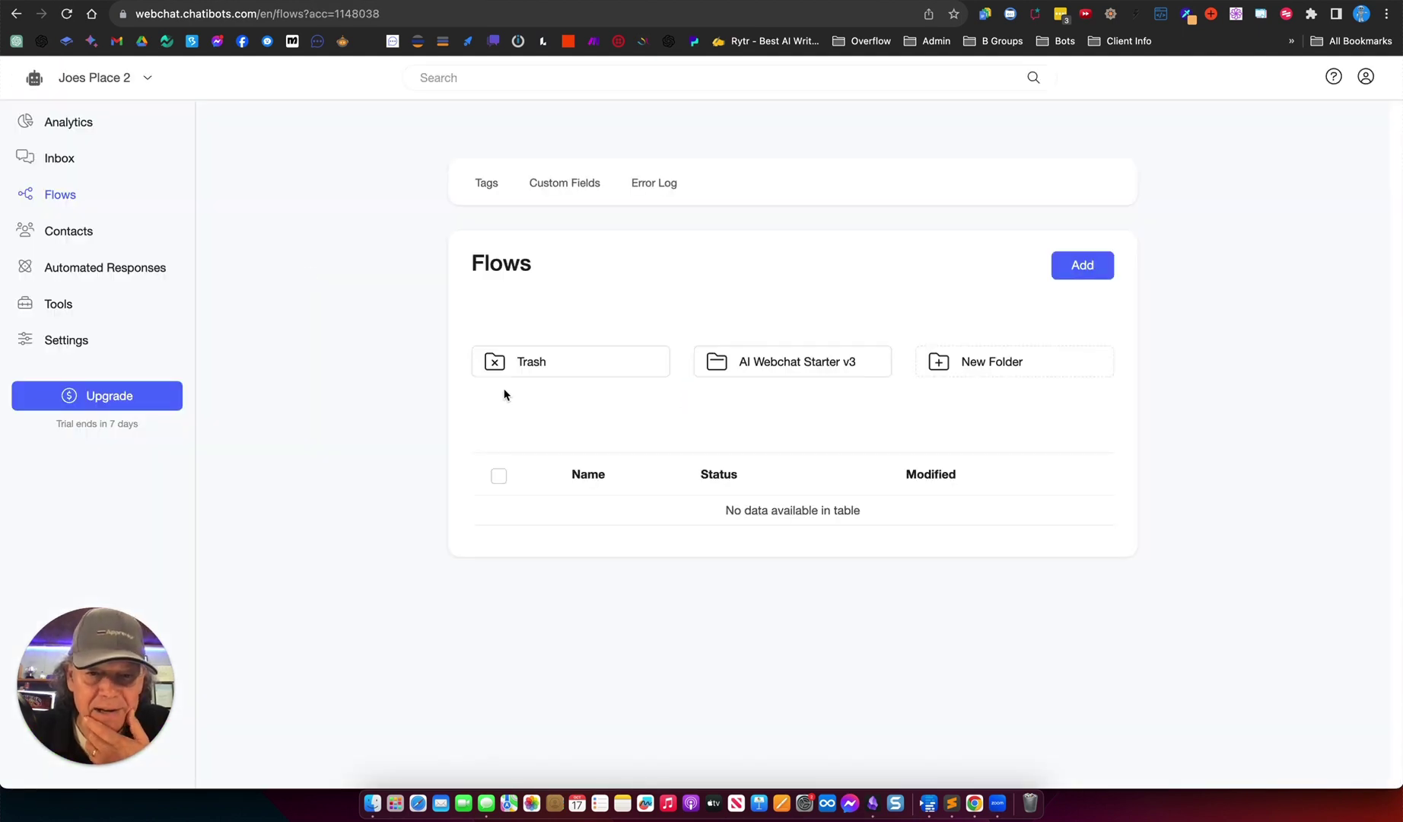
pyautogui.click(794, 369)
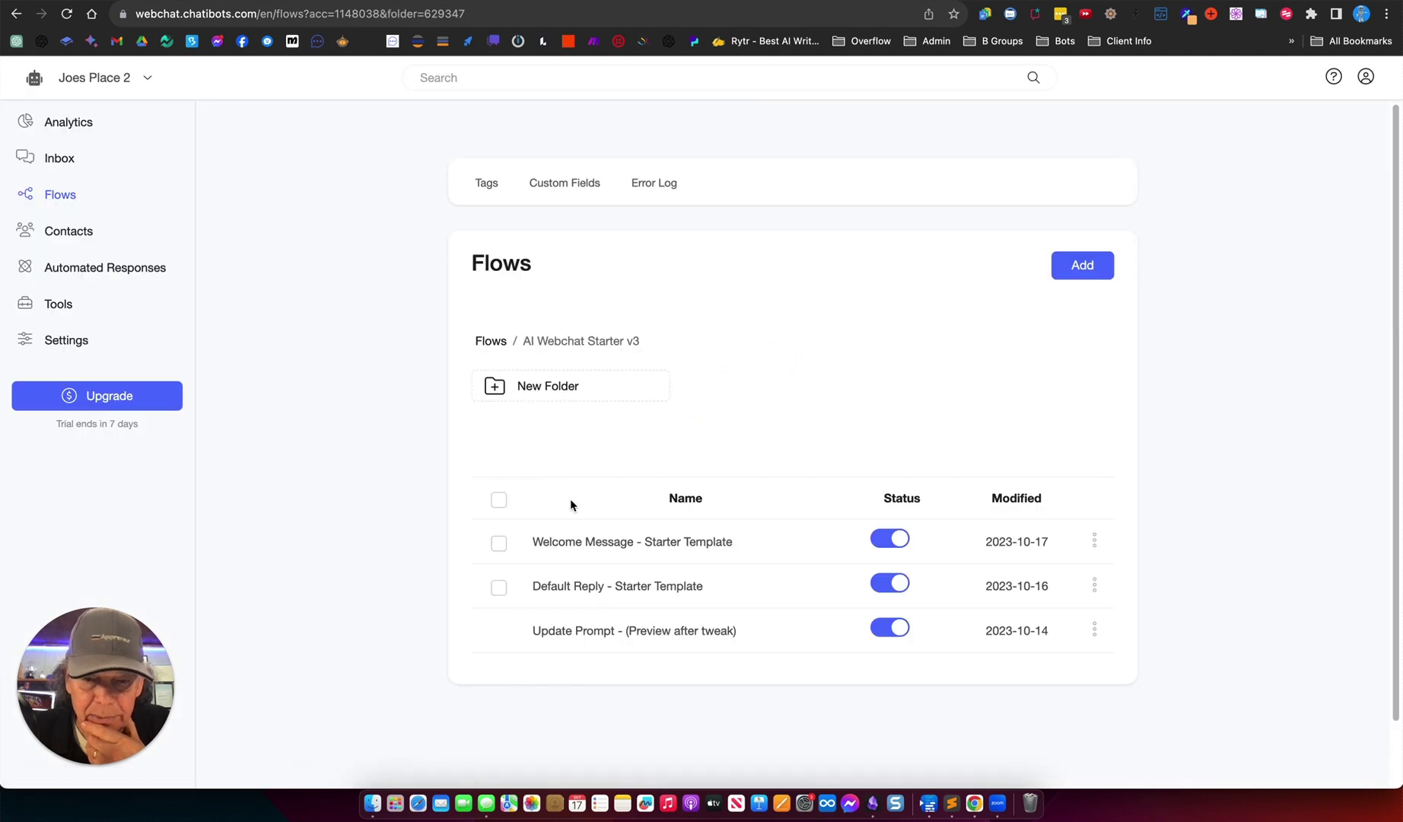
pyautogui.click(606, 592)
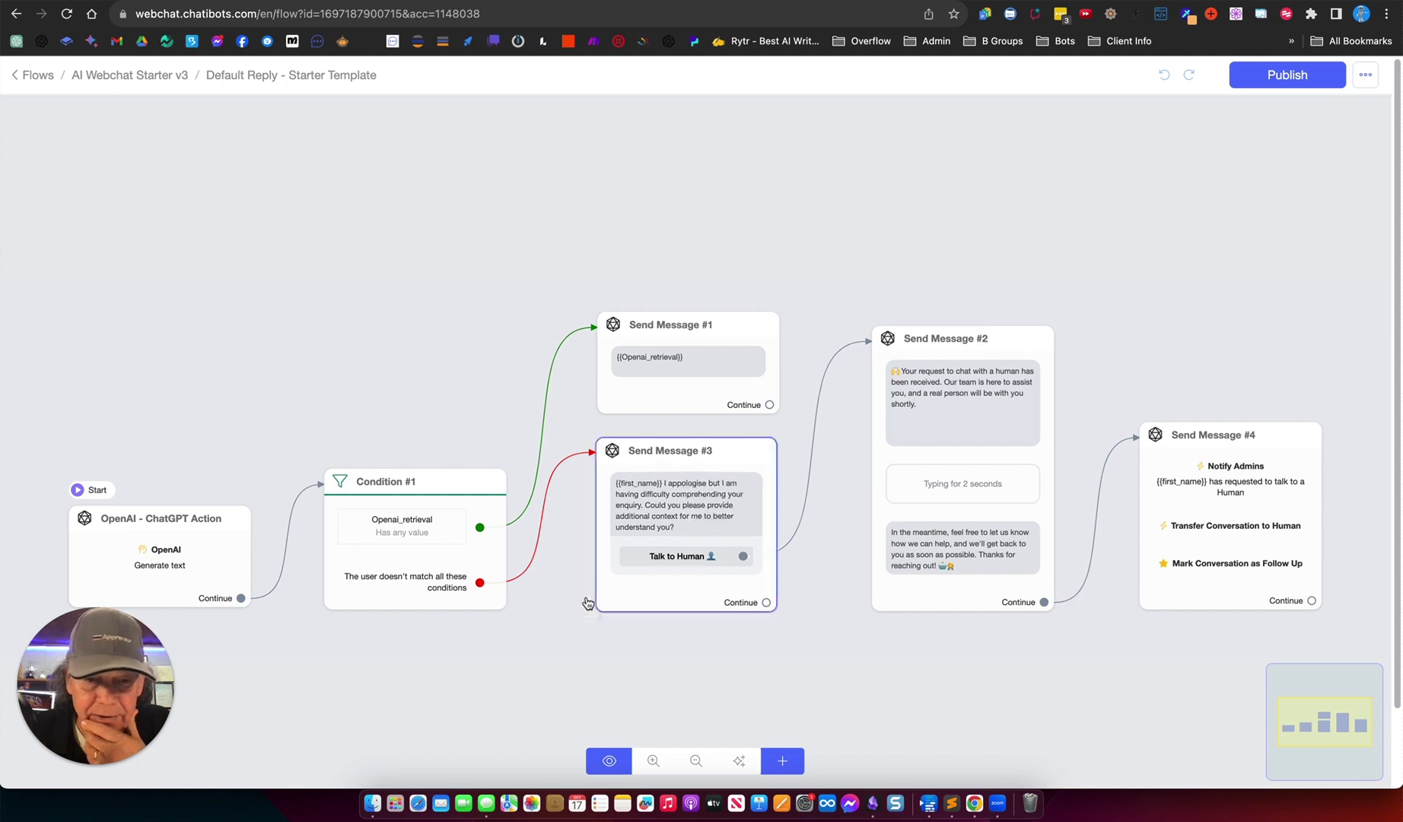
pyautogui.moveTo(407, 683); pyautogui.dragTo(445, 524)
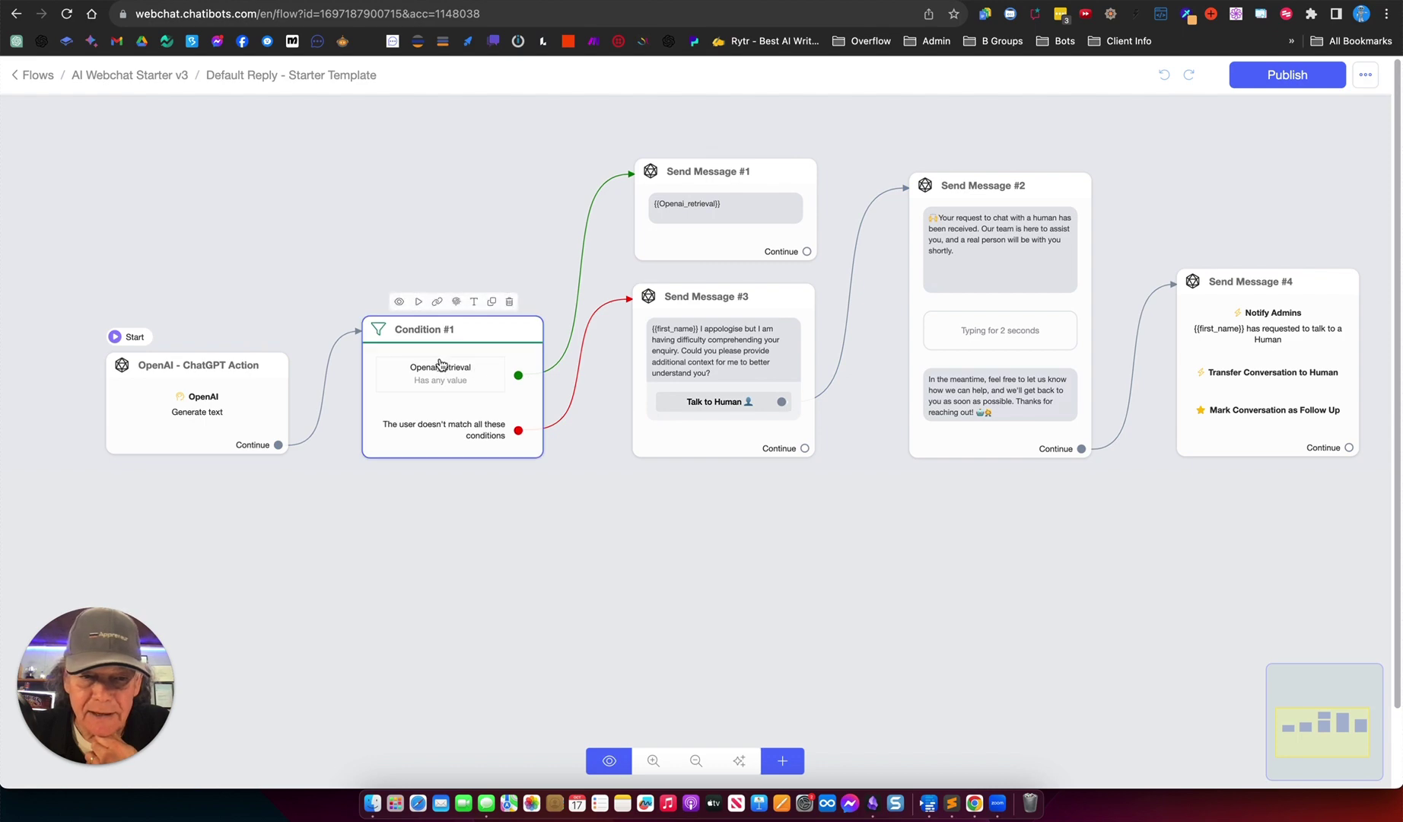
pyautogui.scroll(3, 439, 366)
pyautogui.scroll(1, 439, 366)
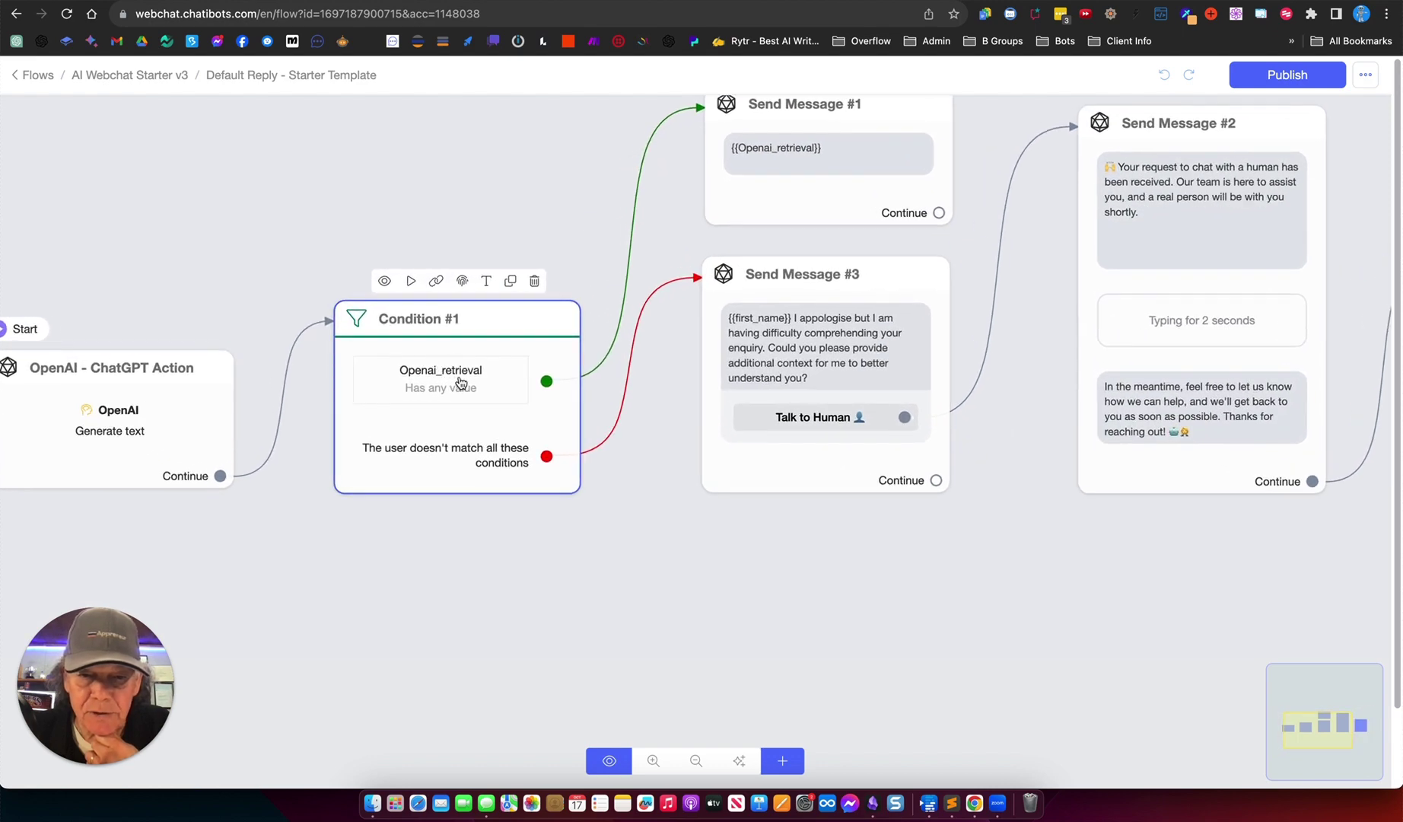
pyautogui.scroll(-2, 460, 383)
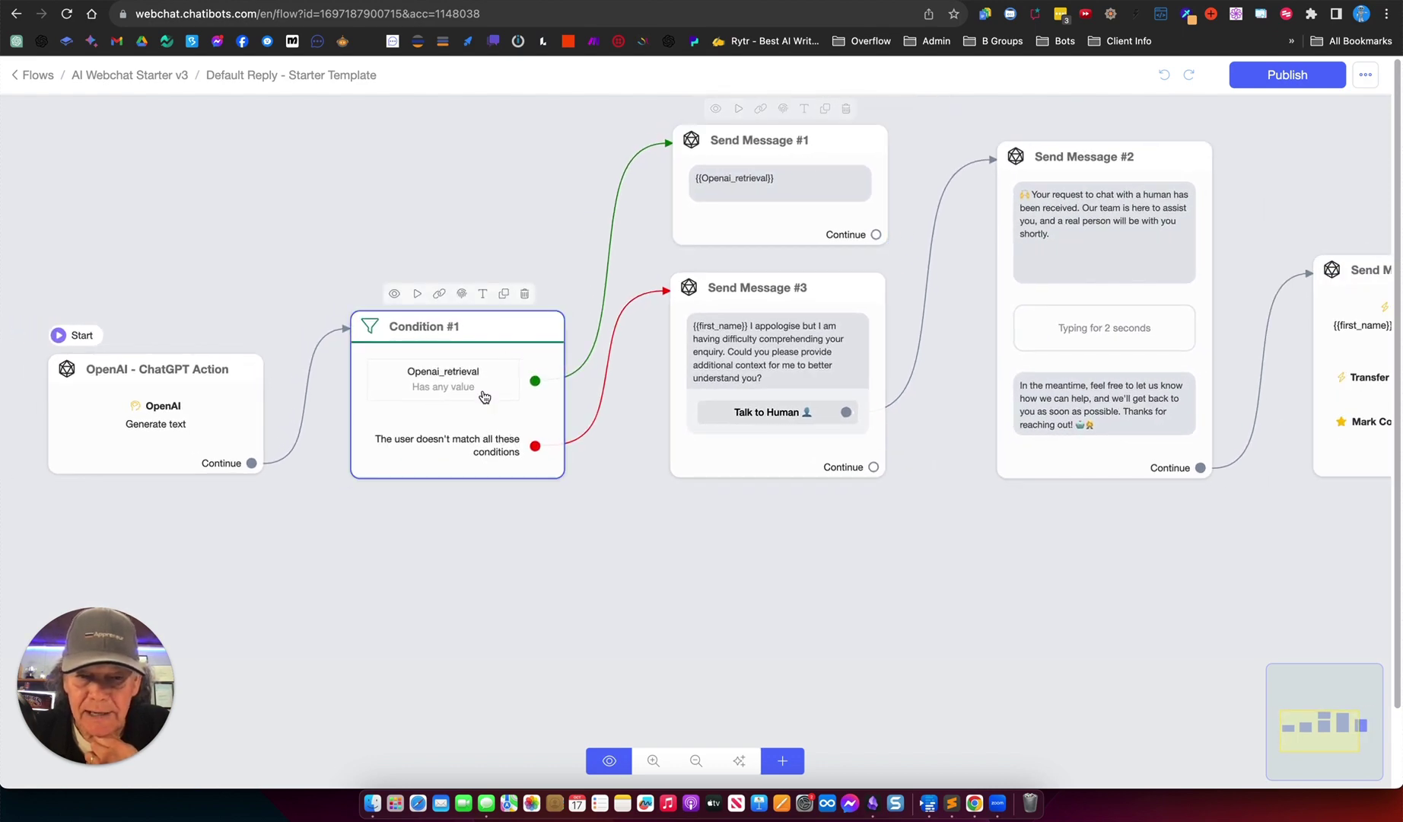
pyautogui.scroll(1, 483, 396)
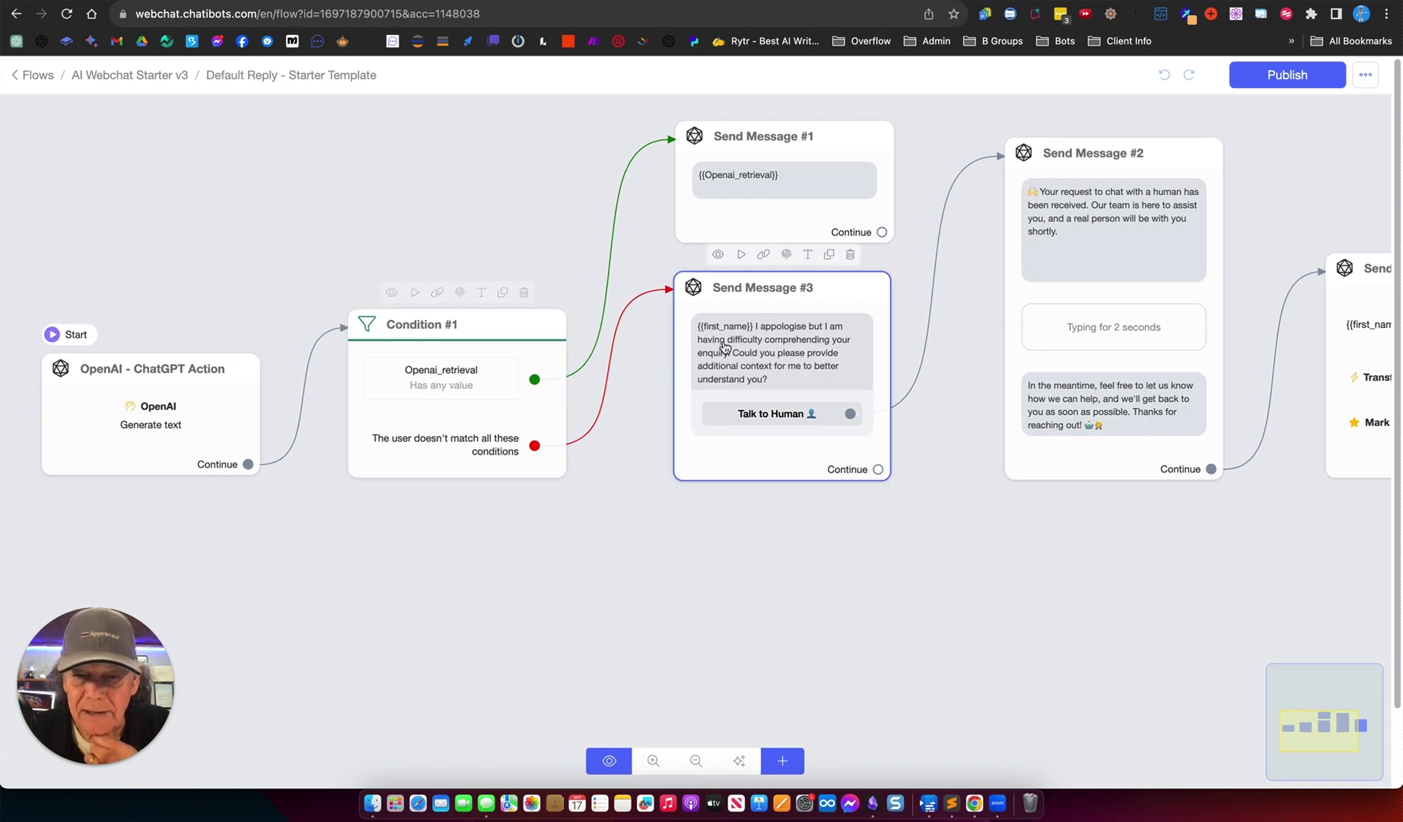
pyautogui.scroll(-1, 791, 419)
pyautogui.scroll(-1, 790, 417)
pyautogui.moveTo(558, 567); pyautogui.dragTo(542, 494)
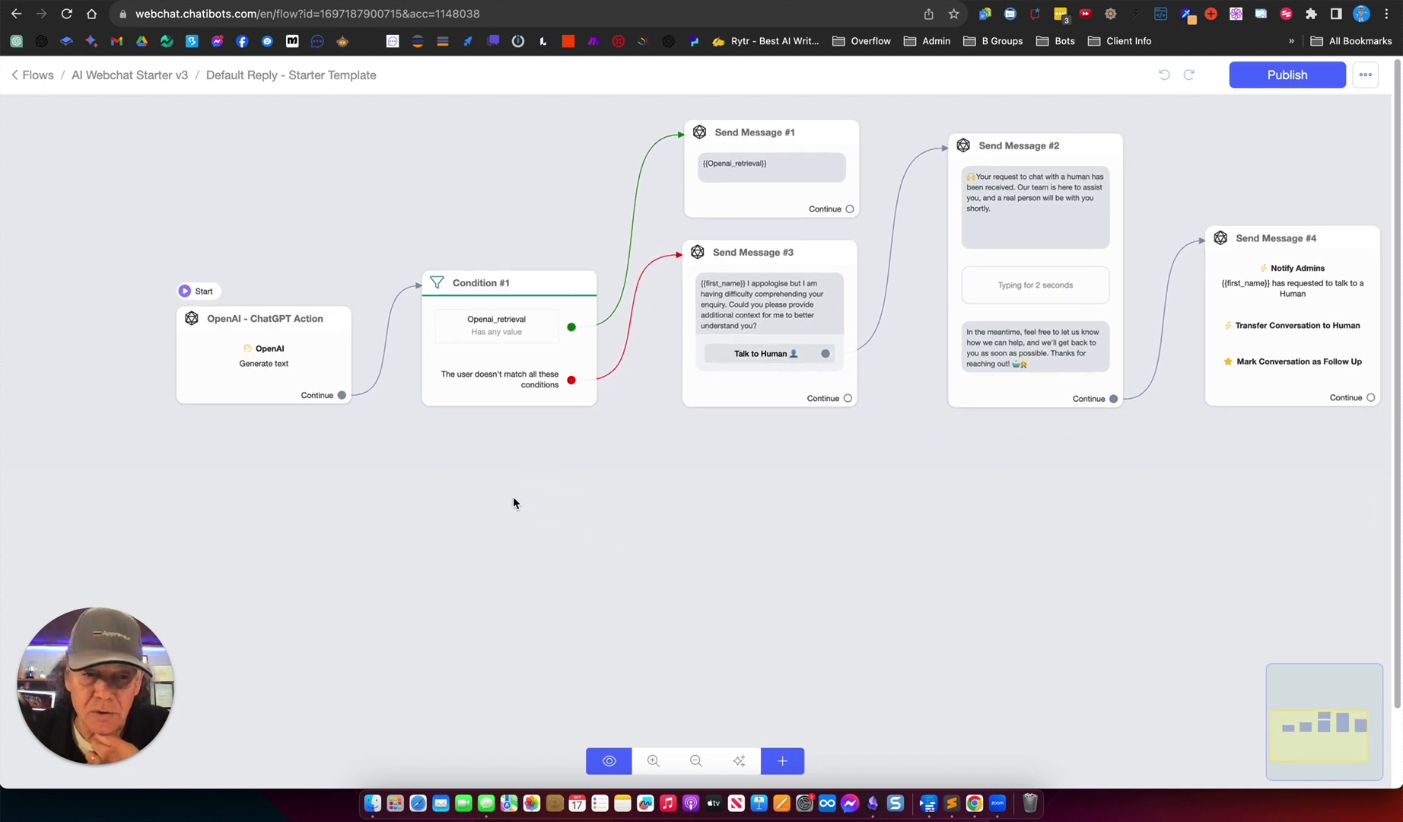
pyautogui.click(238, 344)
pyautogui.click(238, 344)
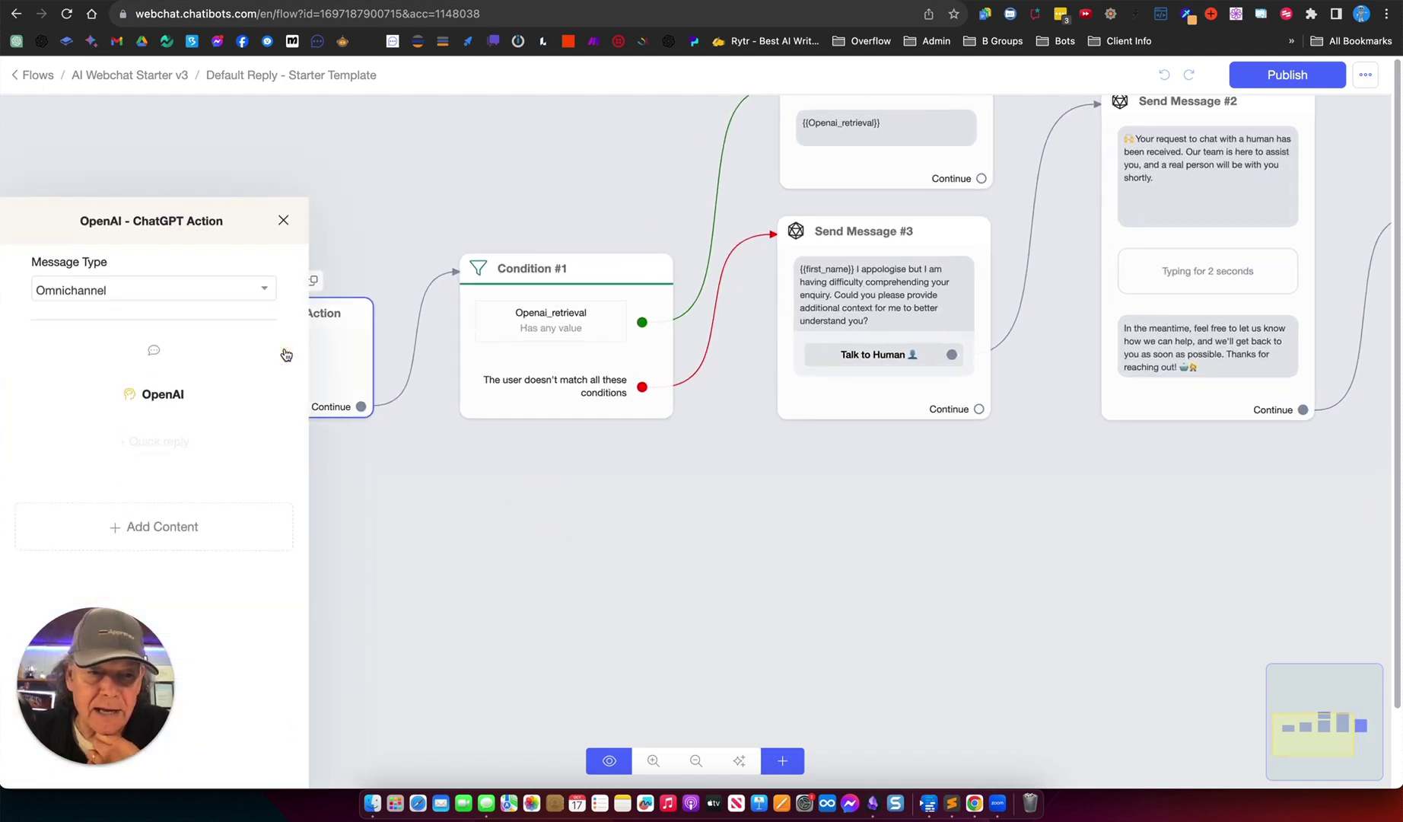
pyautogui.click(154, 293)
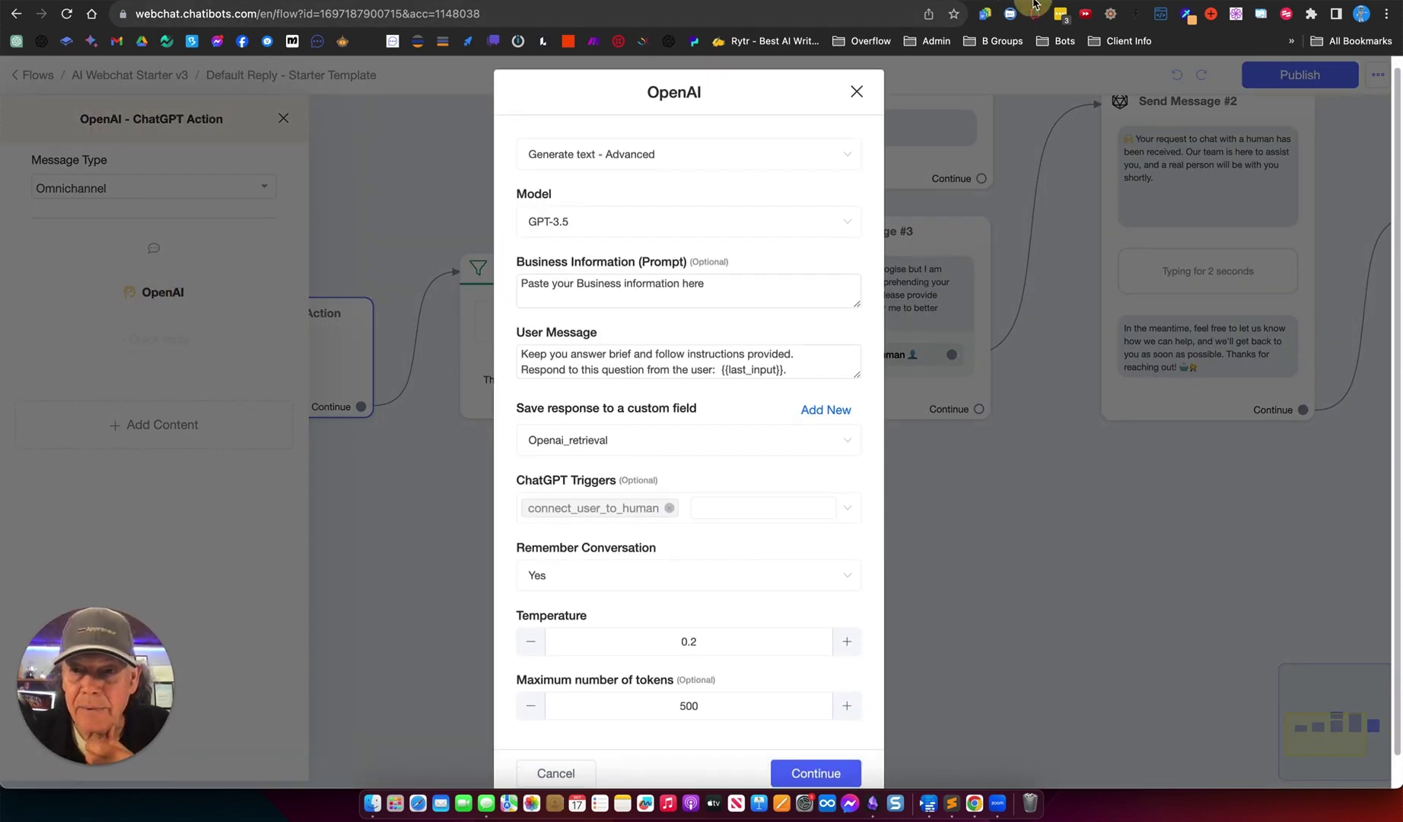
pyautogui.hotkey('ctrl', 'Tab')
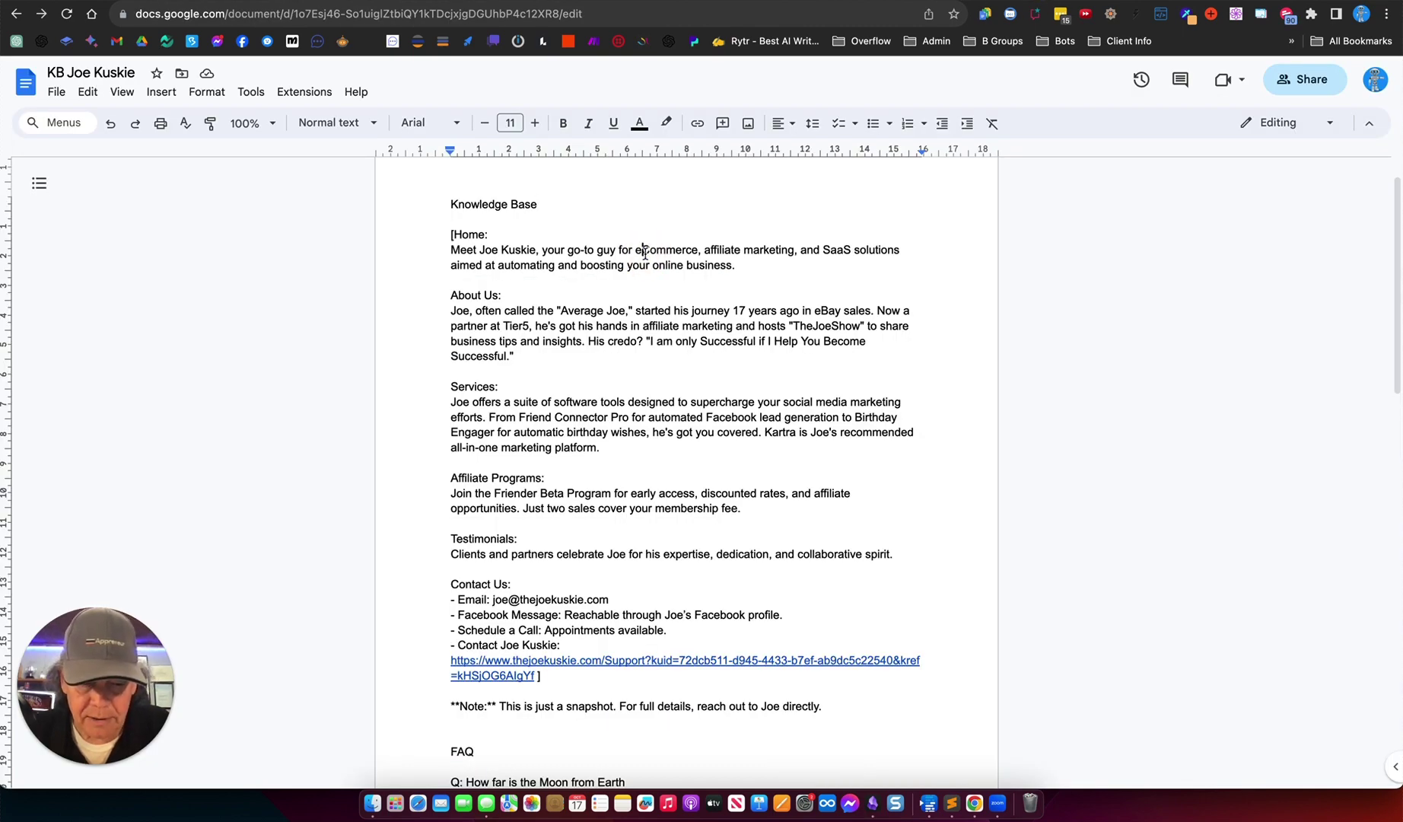
pyautogui.press('super+a')
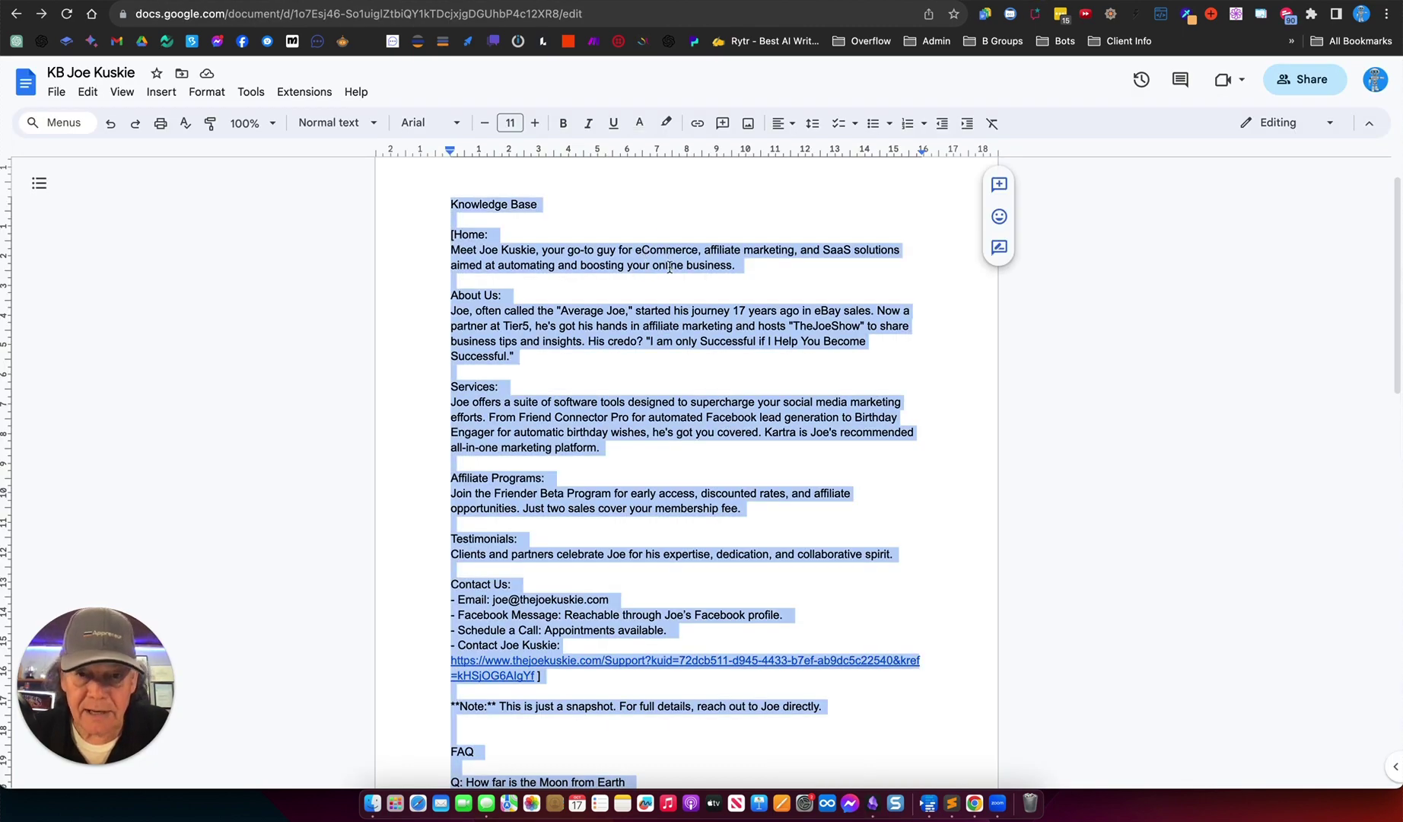
pyautogui.click(560, 218)
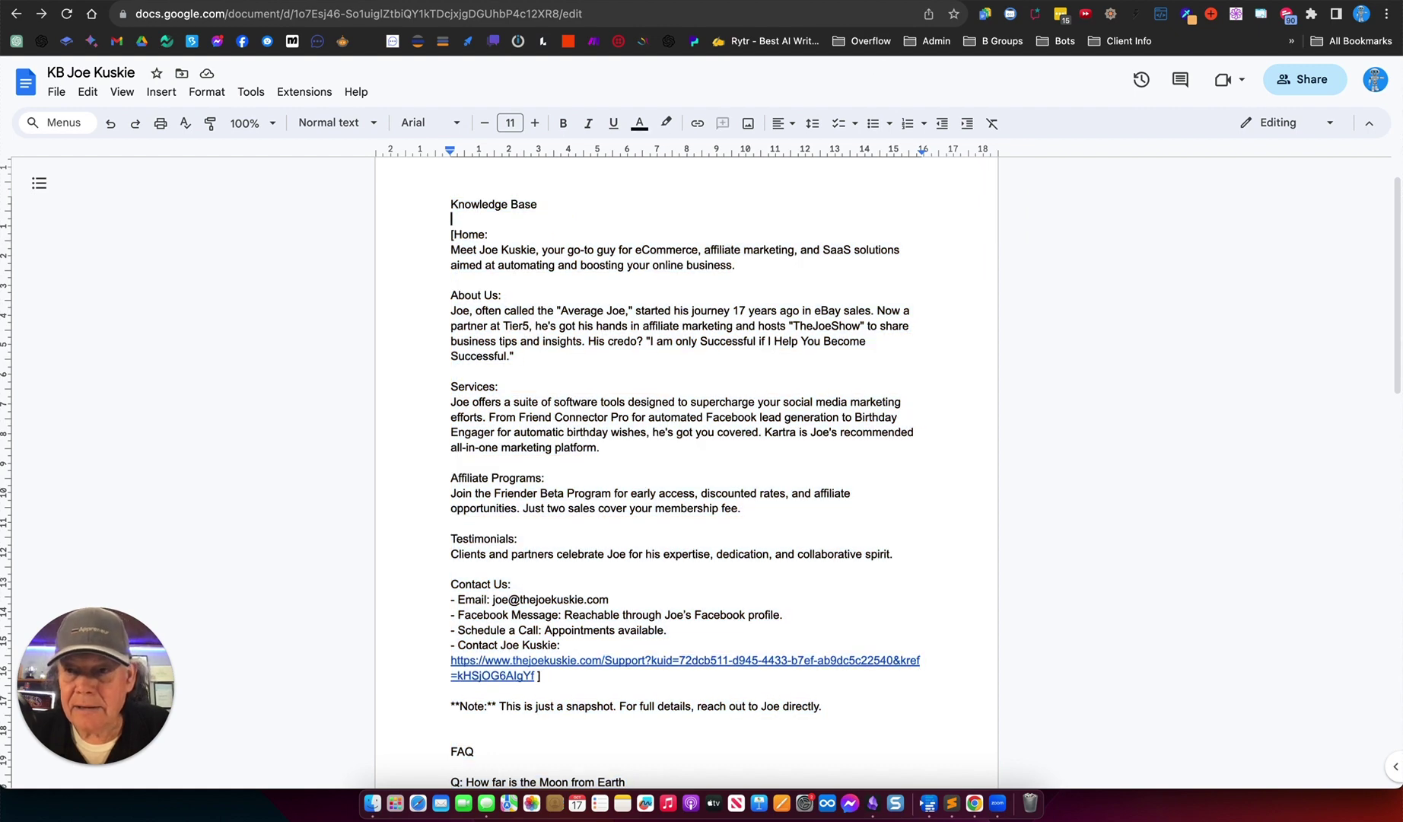
# - Replace the placeholder Business Information prompt with the pasted KB Joe Kuskie knowledge base text
pyautogui.hotkey('ctrl', 'Tab')
pyautogui.click(612, 276)
pyautogui.press('super+a')
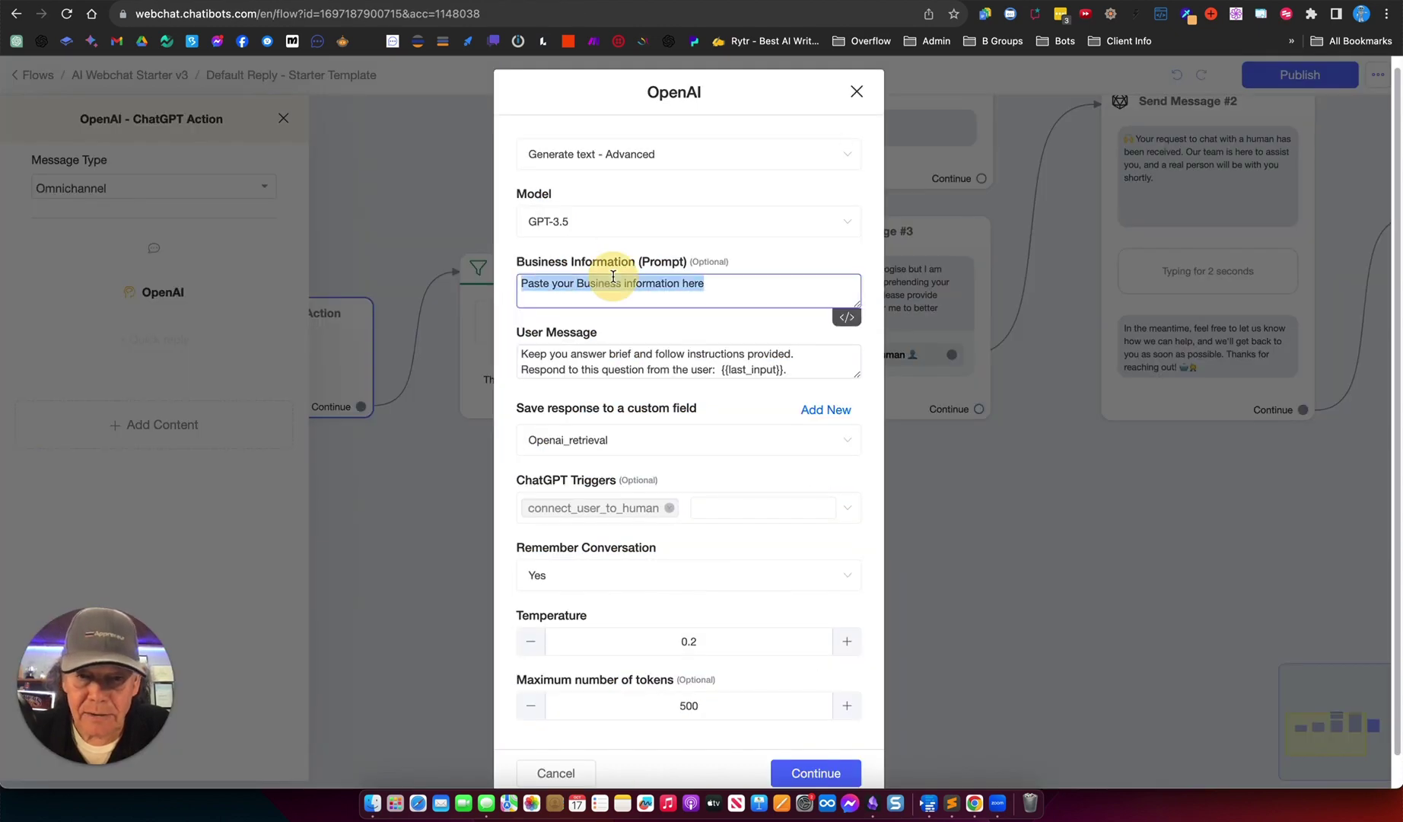
pyautogui.press('BackSpace')
pyautogui.press('super+v')
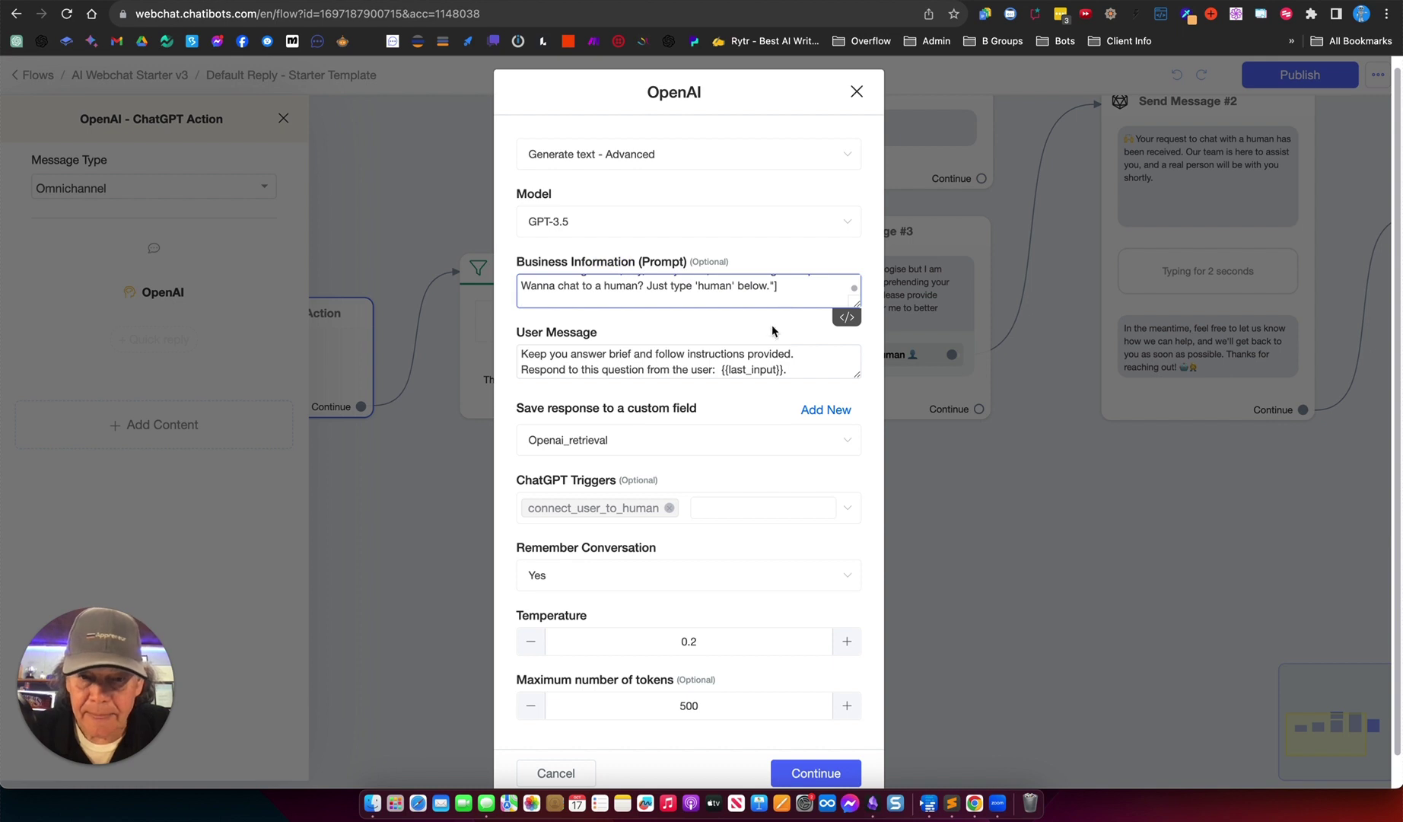
pyautogui.scroll(-1, 769, 379)
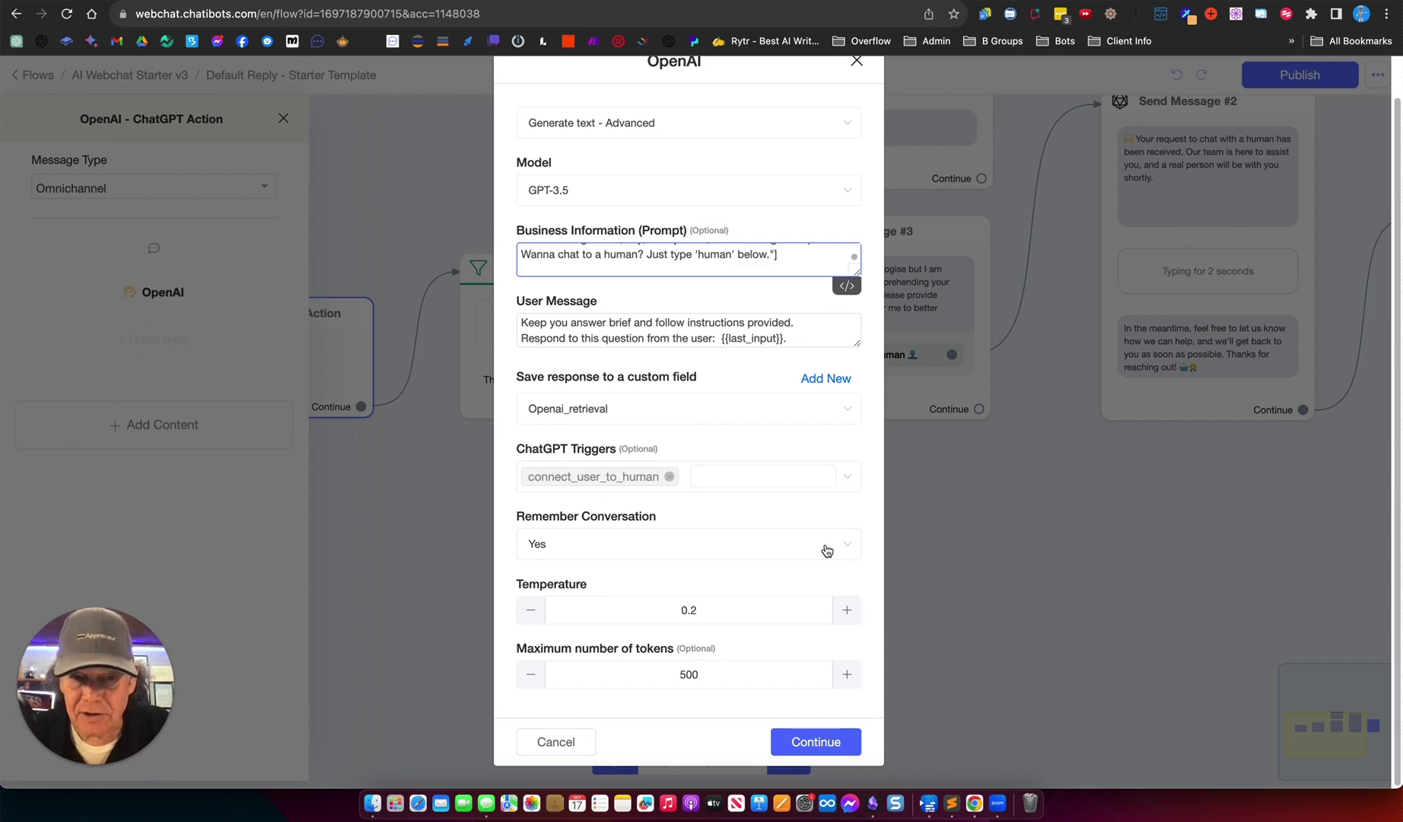
# - Save the OpenAI settings, close the ChatGPT action panel and reload the flow editor
pyautogui.click(819, 738)
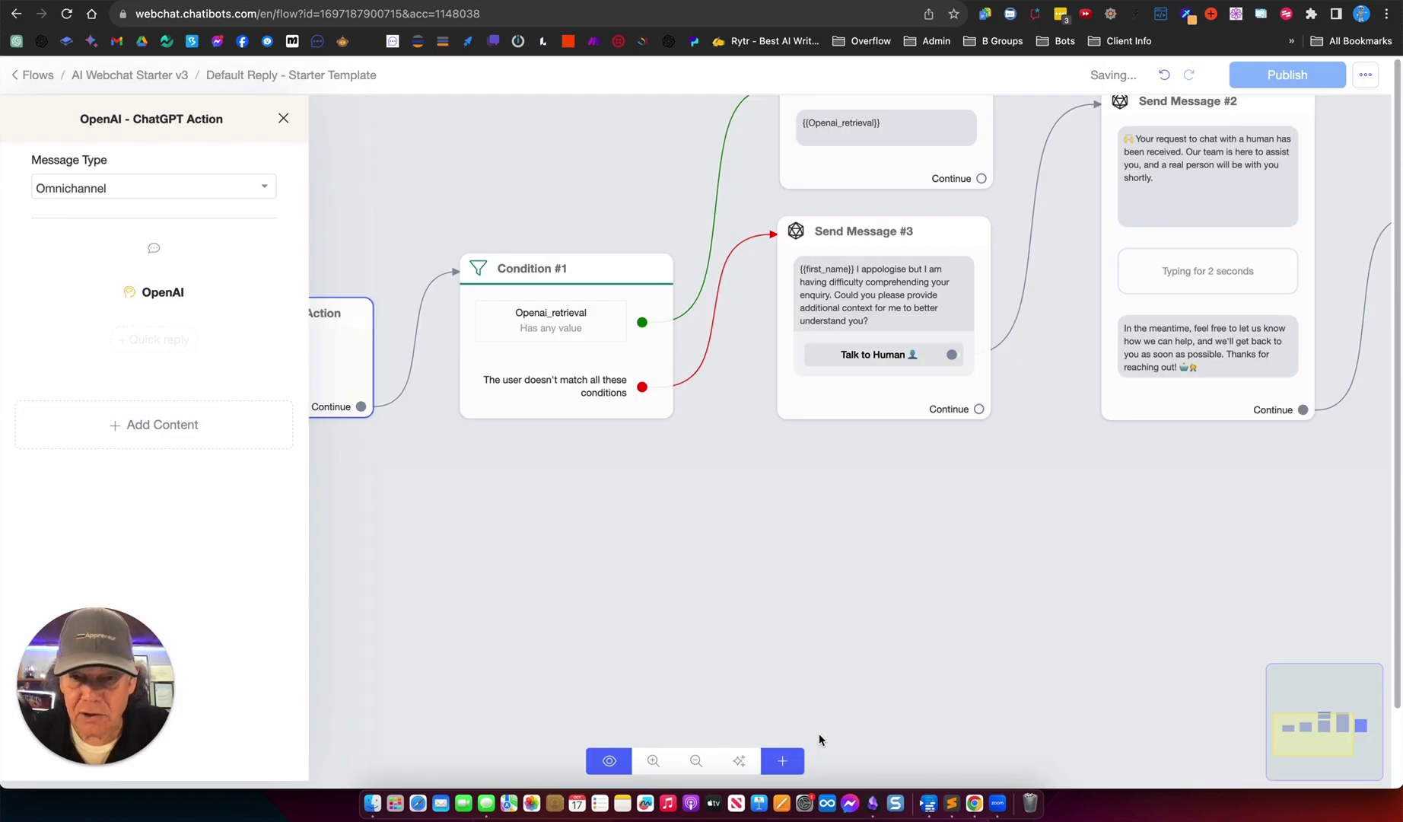
pyautogui.click(607, 574)
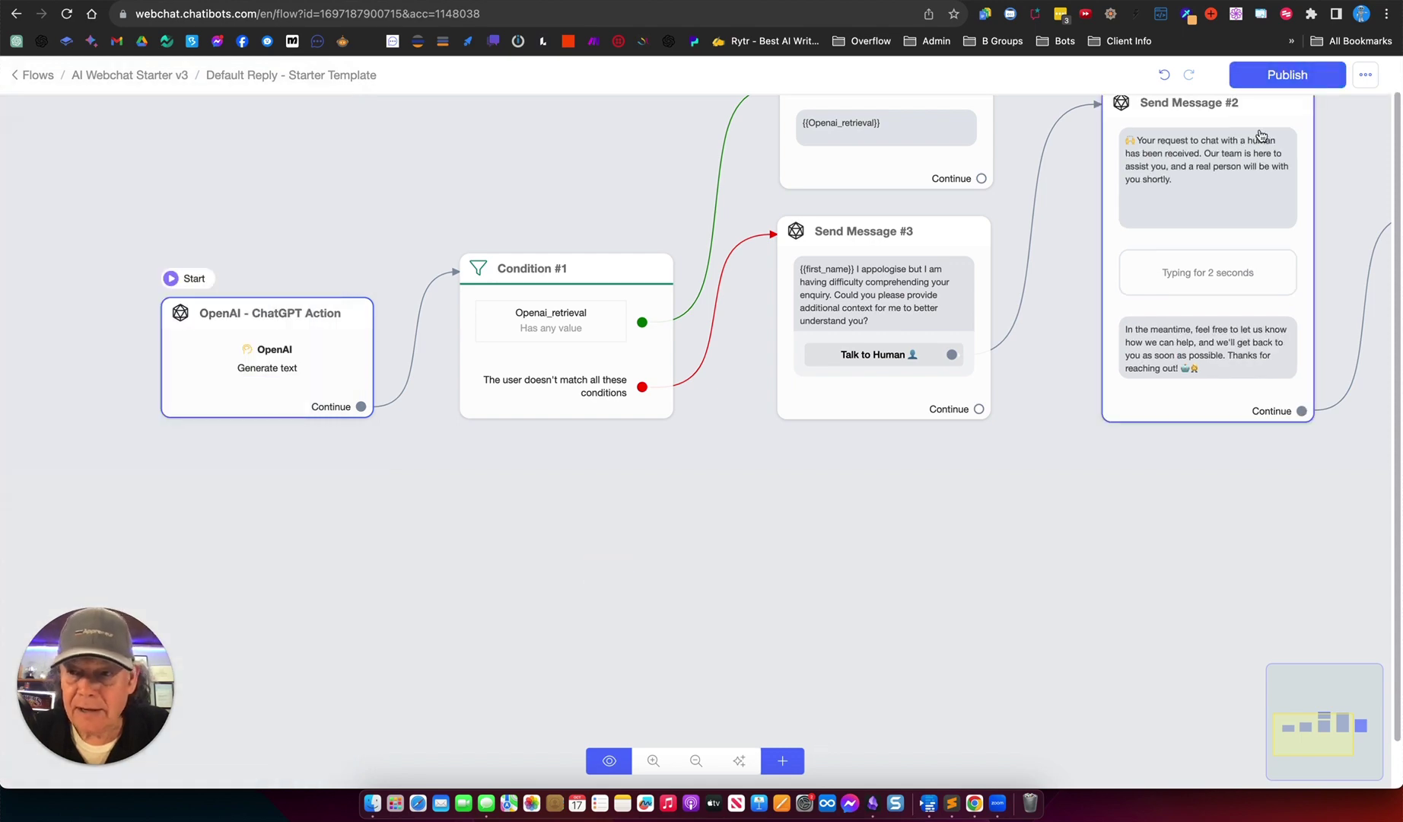
pyautogui.click(1301, 84)
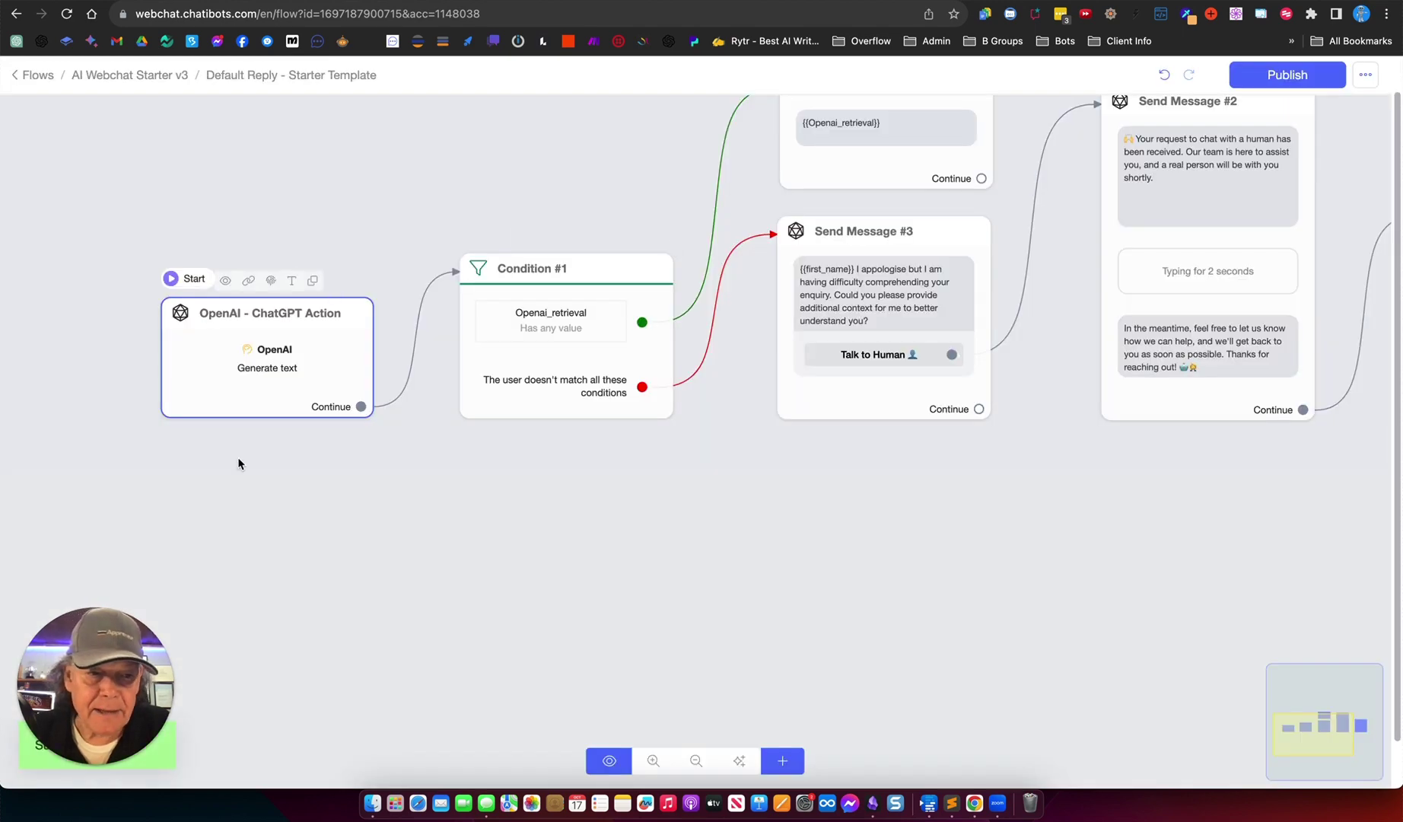
pyautogui.scroll(-3, 245, 457)
pyautogui.click(266, 398)
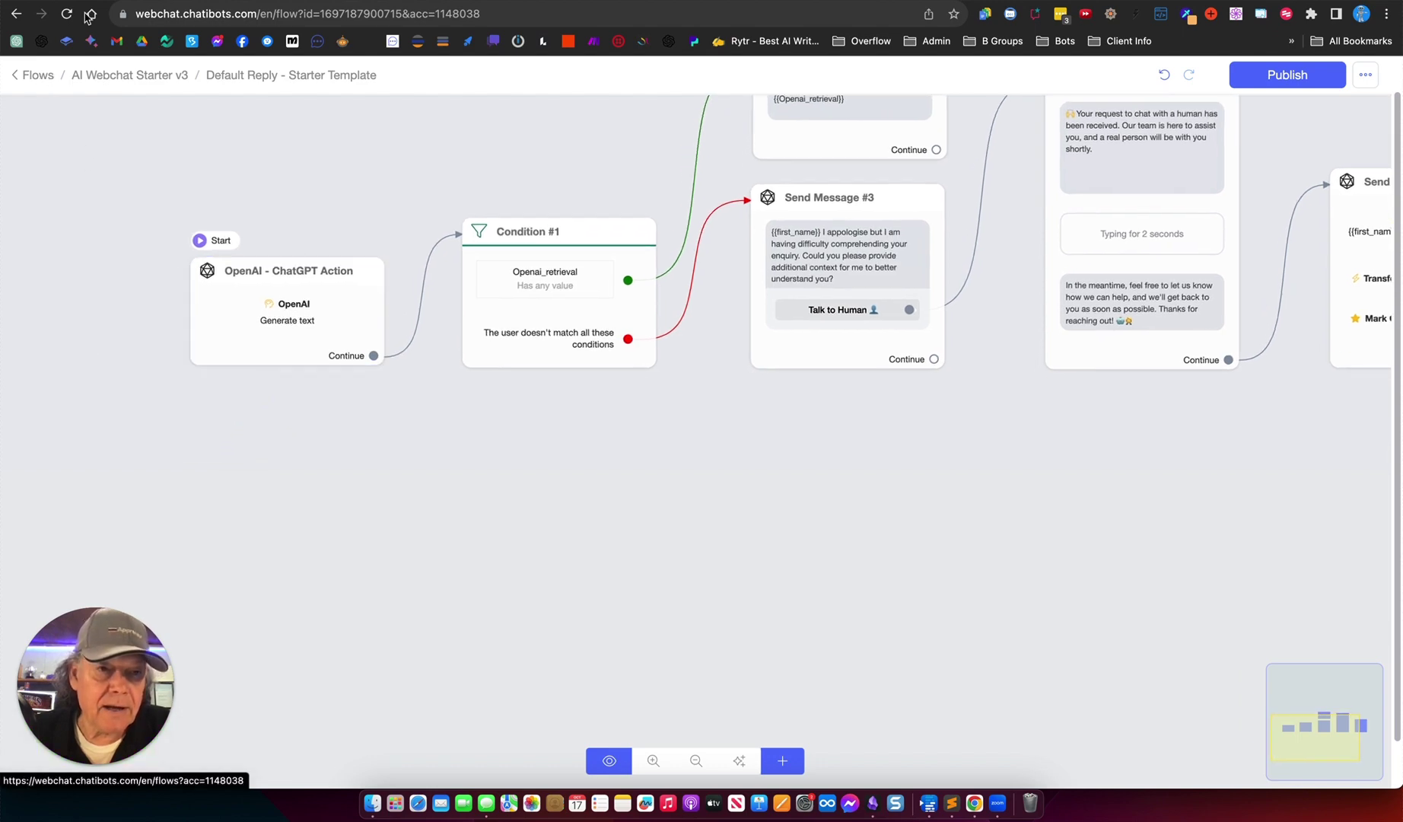
pyautogui.hotkey('ctrl', 'Tab')
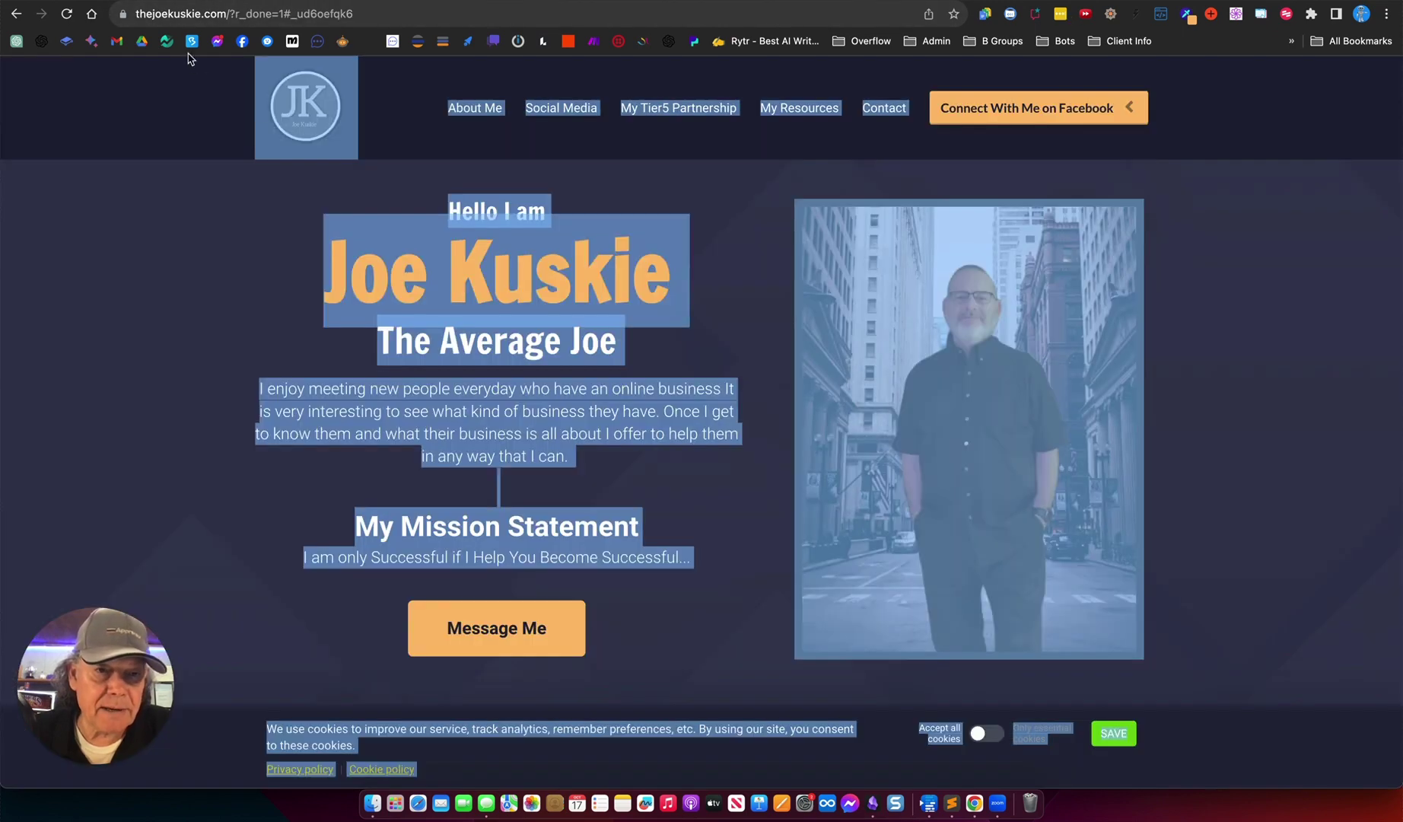
pyautogui.click(210, 15)
pyautogui.click(220, 13)
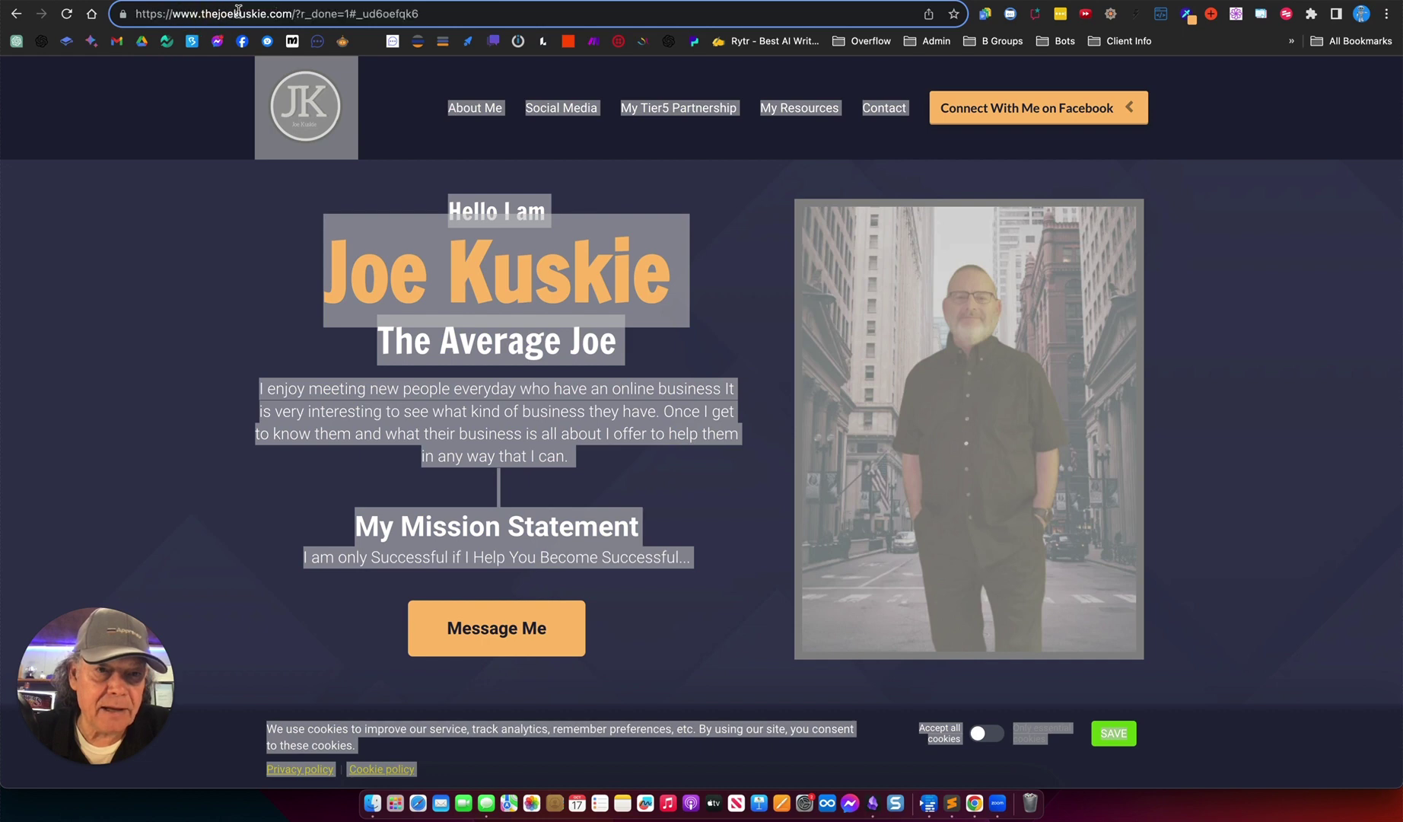
pyautogui.moveTo(290, 14); pyautogui.dragTo(124, 9)
pyautogui.press('super+c')
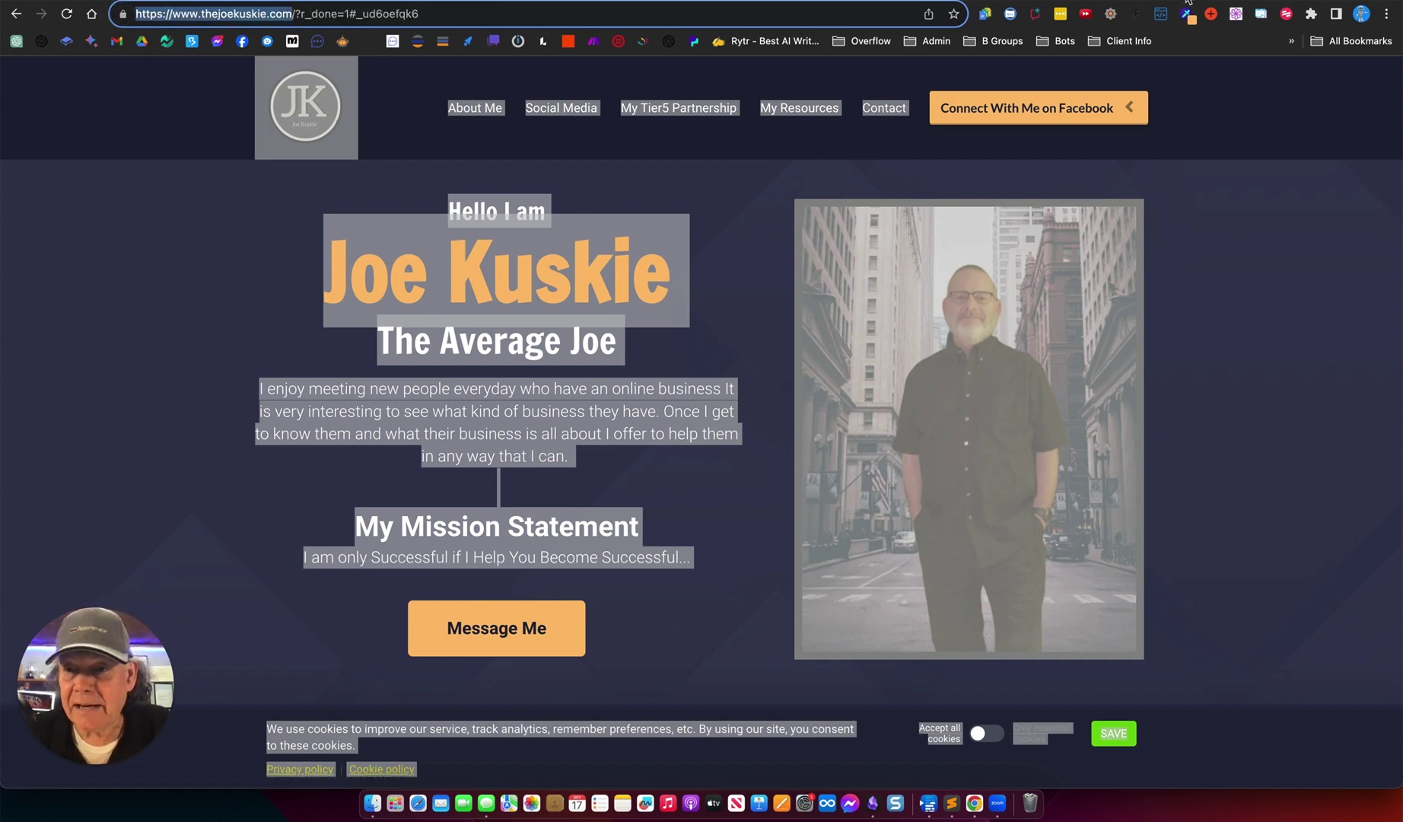
pyautogui.hotkey('ctrl', 'shift', 'Tab')
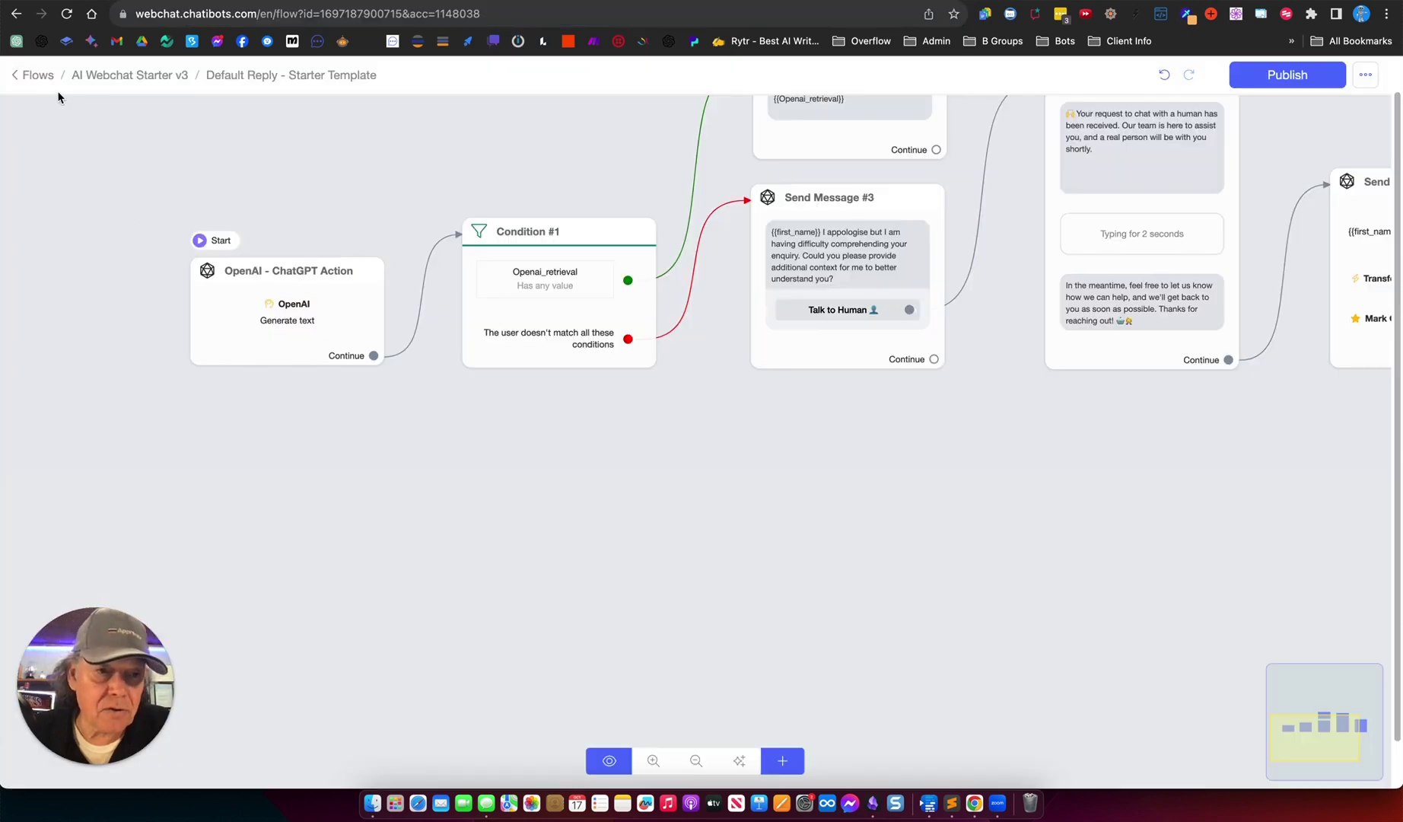
# - Open the Bot Simulator from the Chatibots Tools page
pyautogui.click(38, 75)
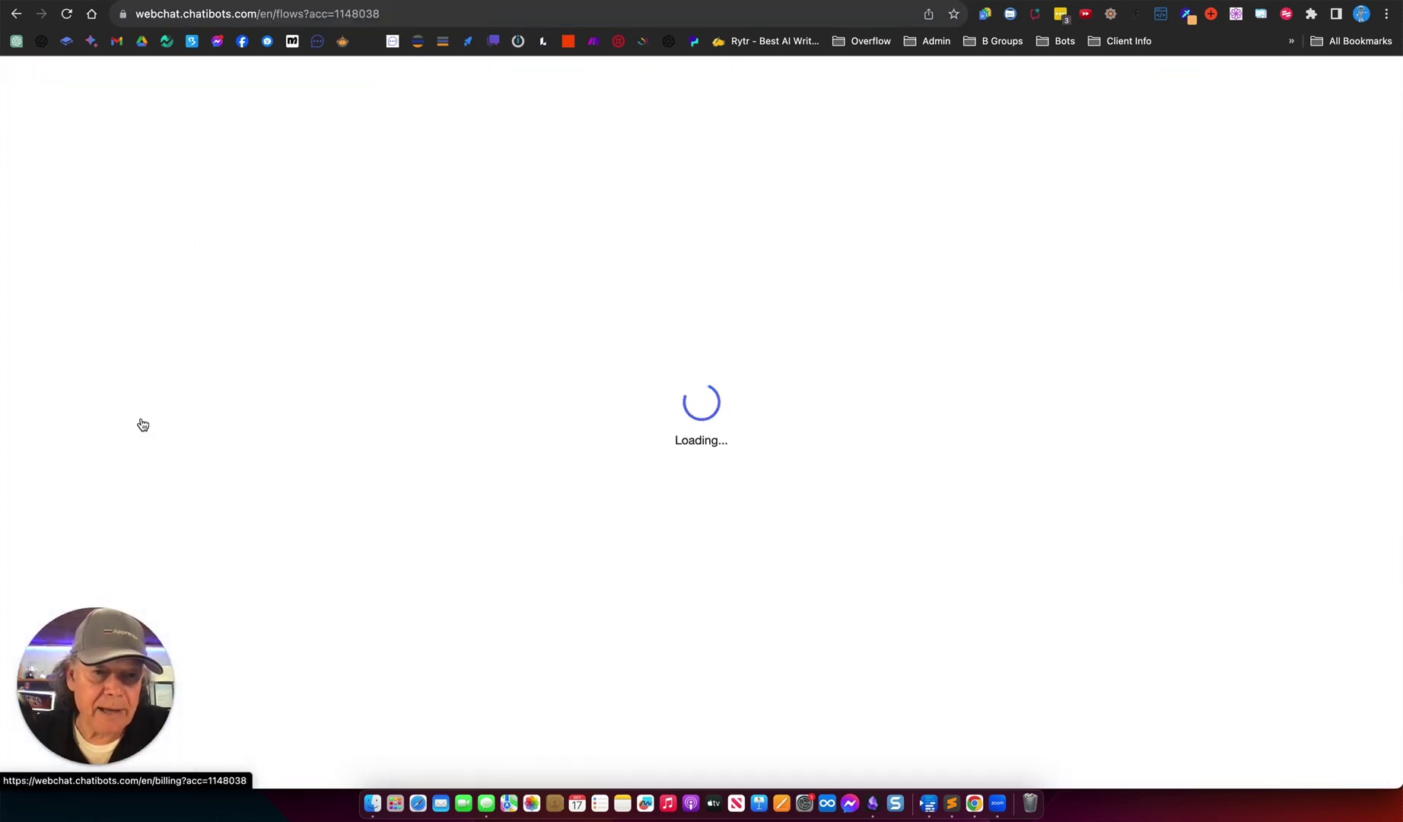
pyautogui.click(69, 304)
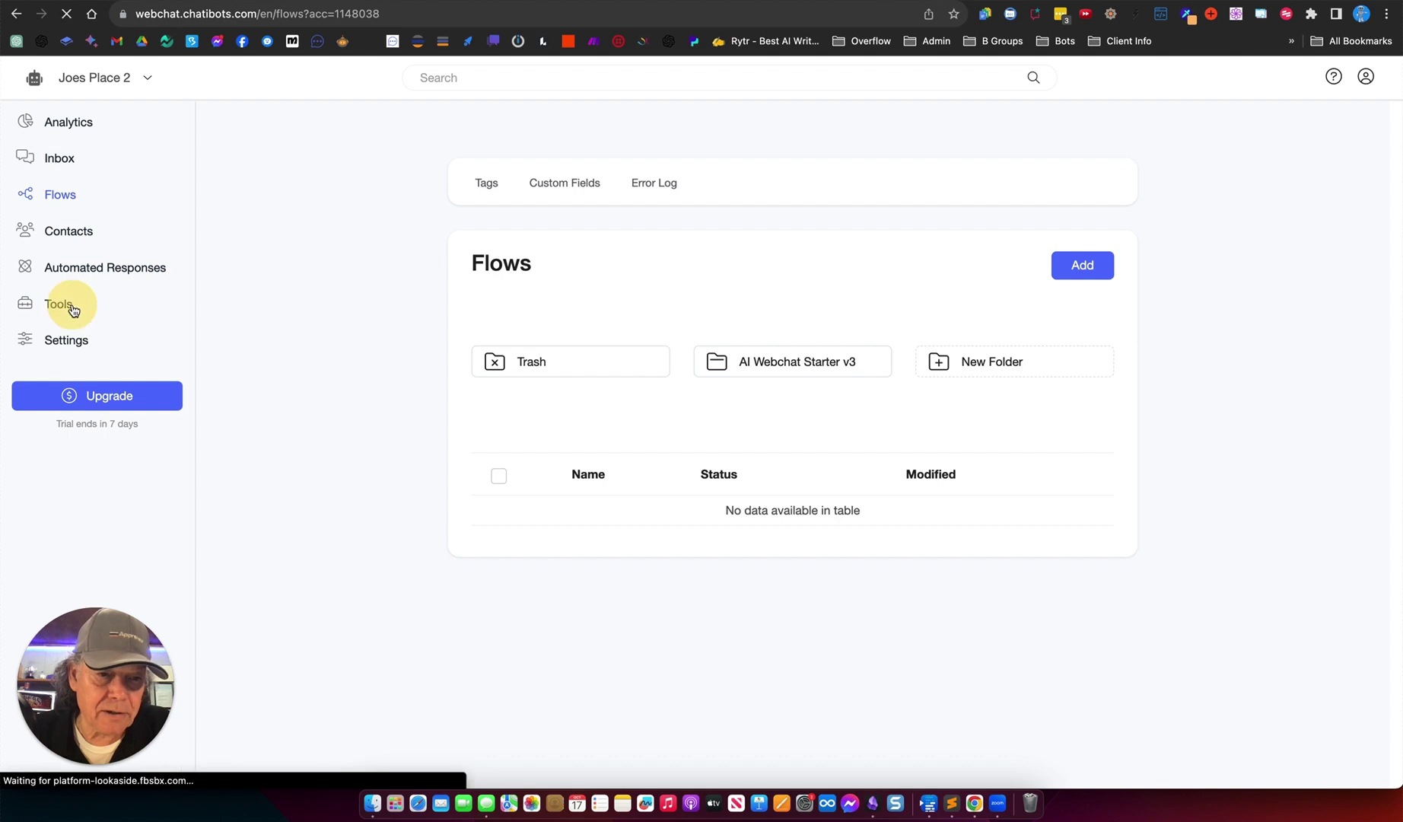
pyautogui.scroll(-6, 450, 447)
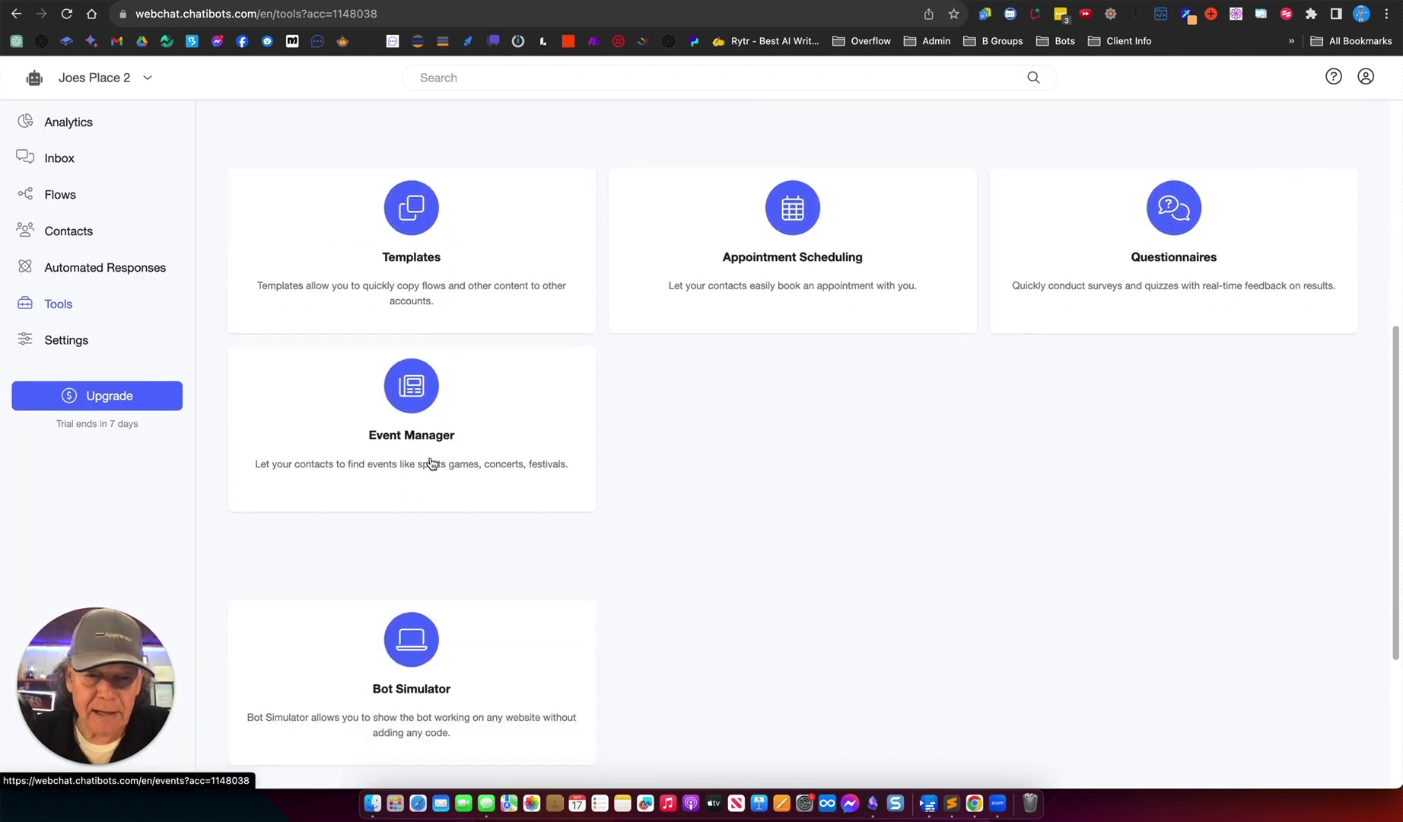
pyautogui.click(409, 658)
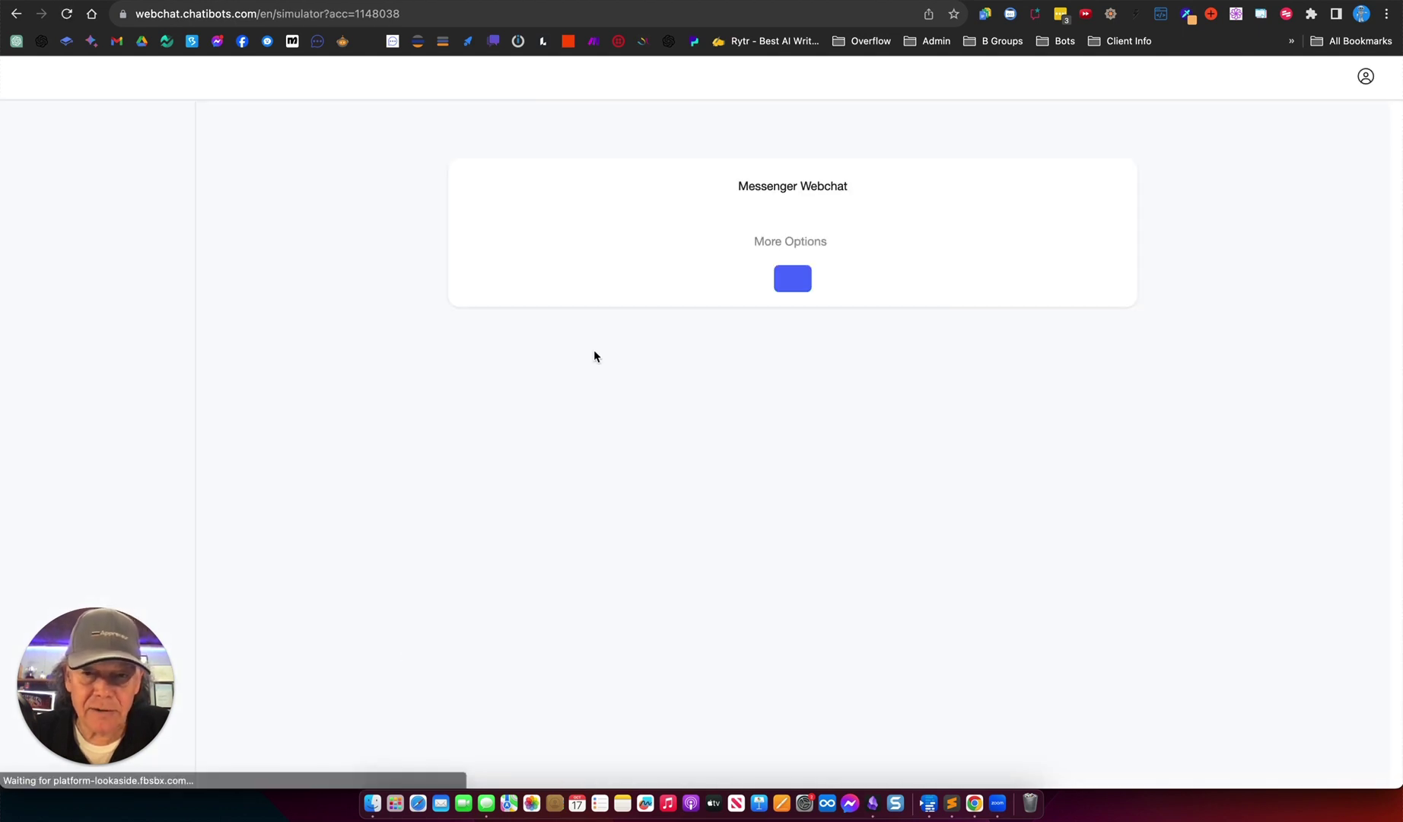
pyautogui.click(636, 257)
pyautogui.press('super+v')
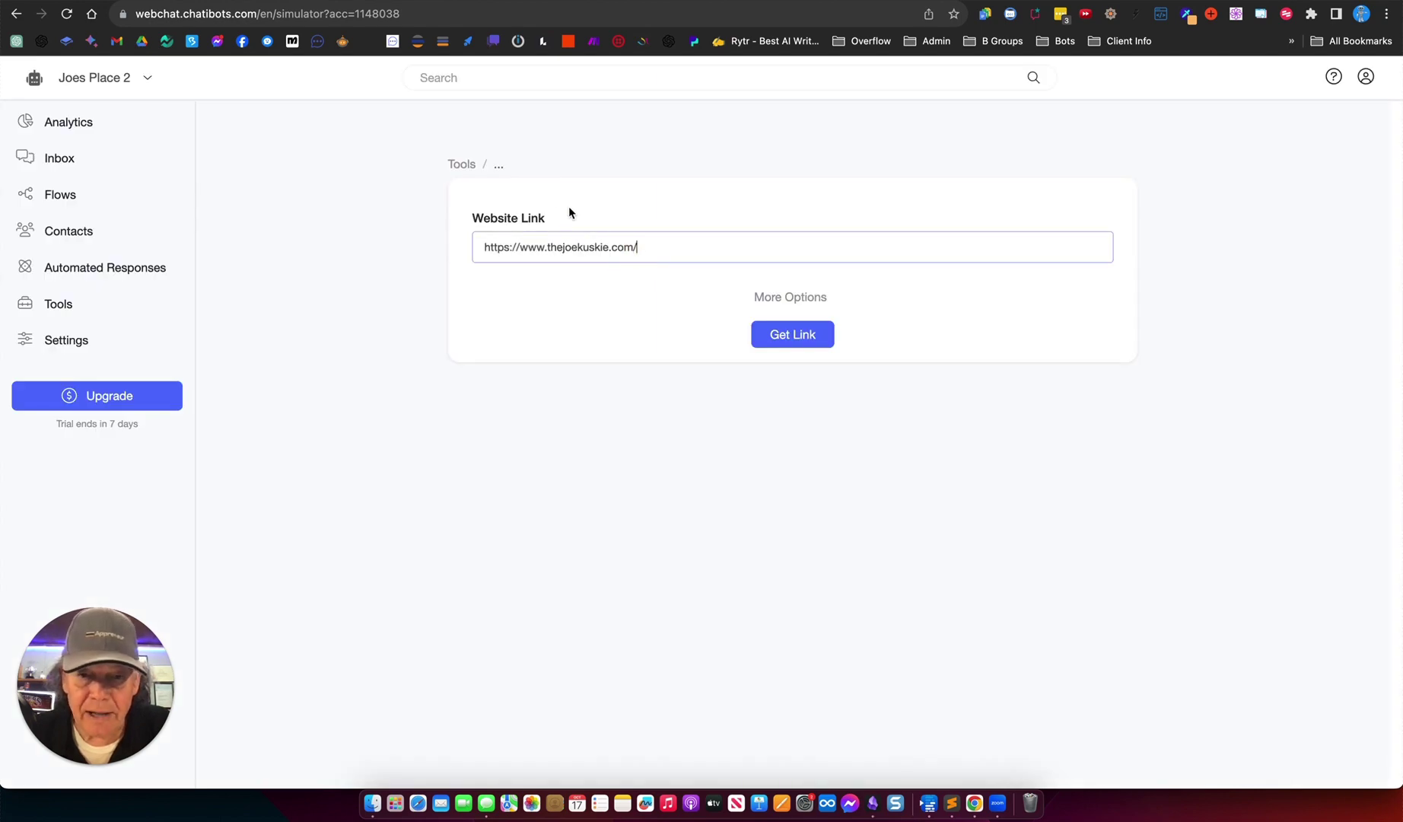
pyautogui.click(789, 297)
pyautogui.click(633, 363)
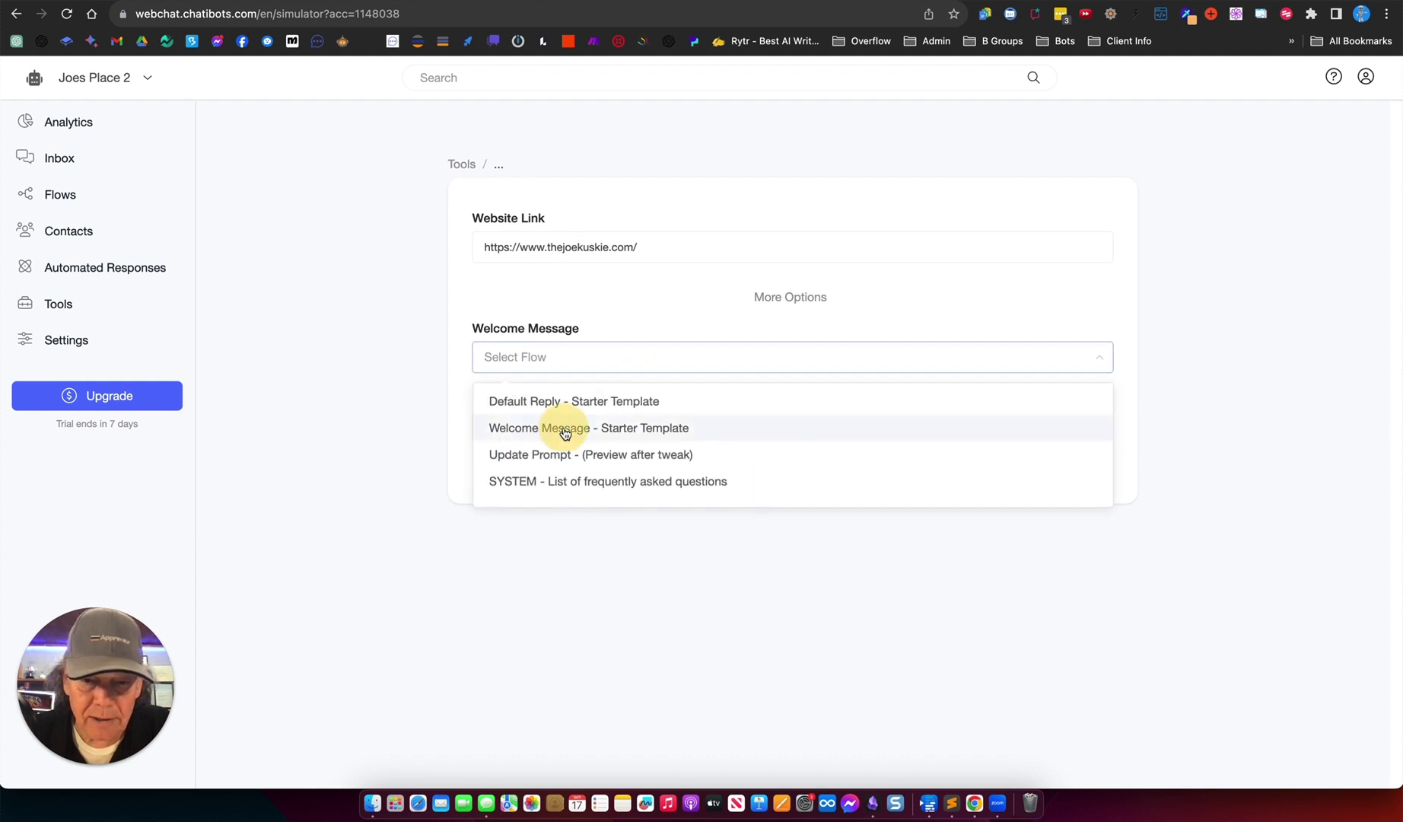
pyautogui.click(565, 429)
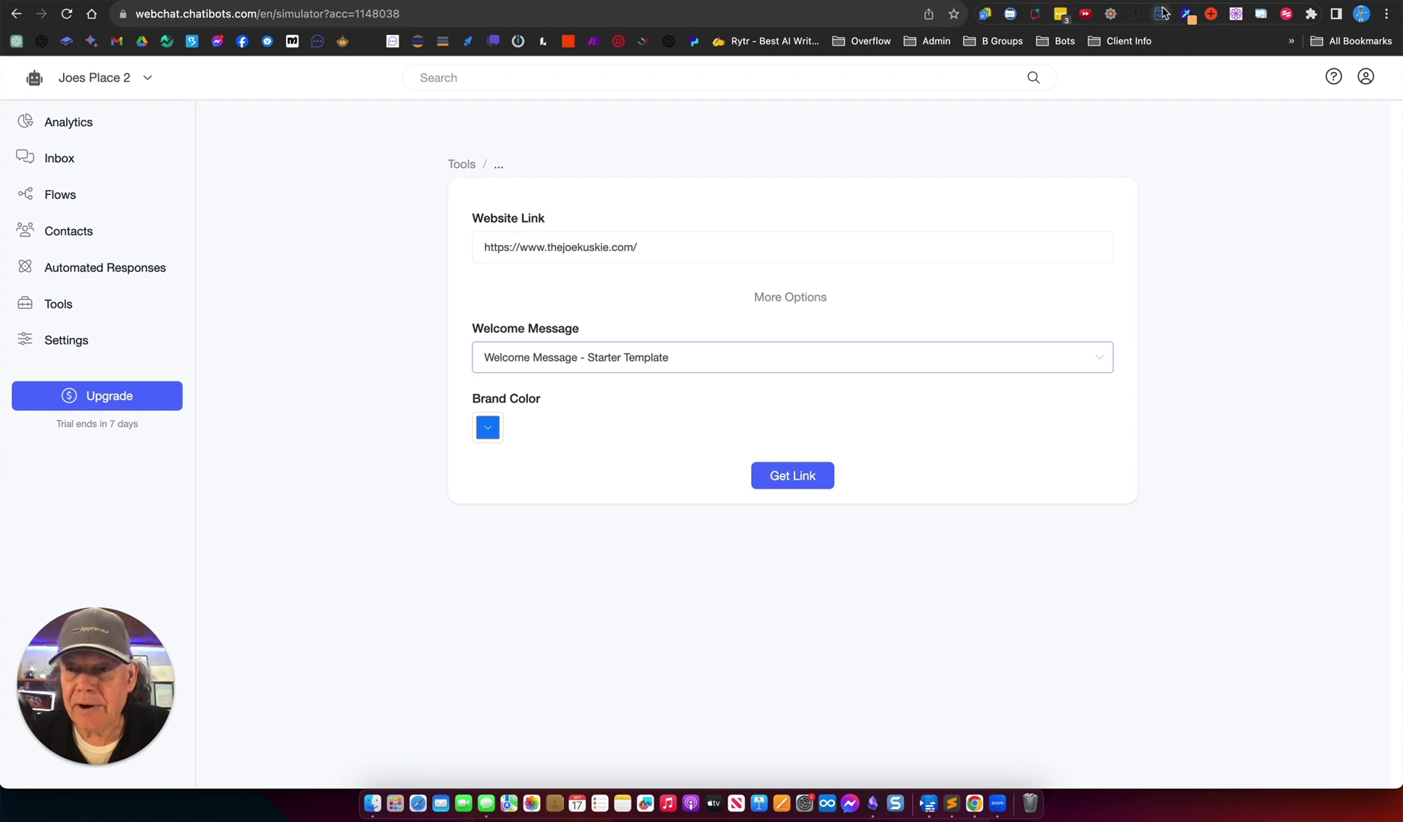
# - Sample a colour from the website and apply it as brand colour #f9fafc
pyautogui.click(1185, 14)
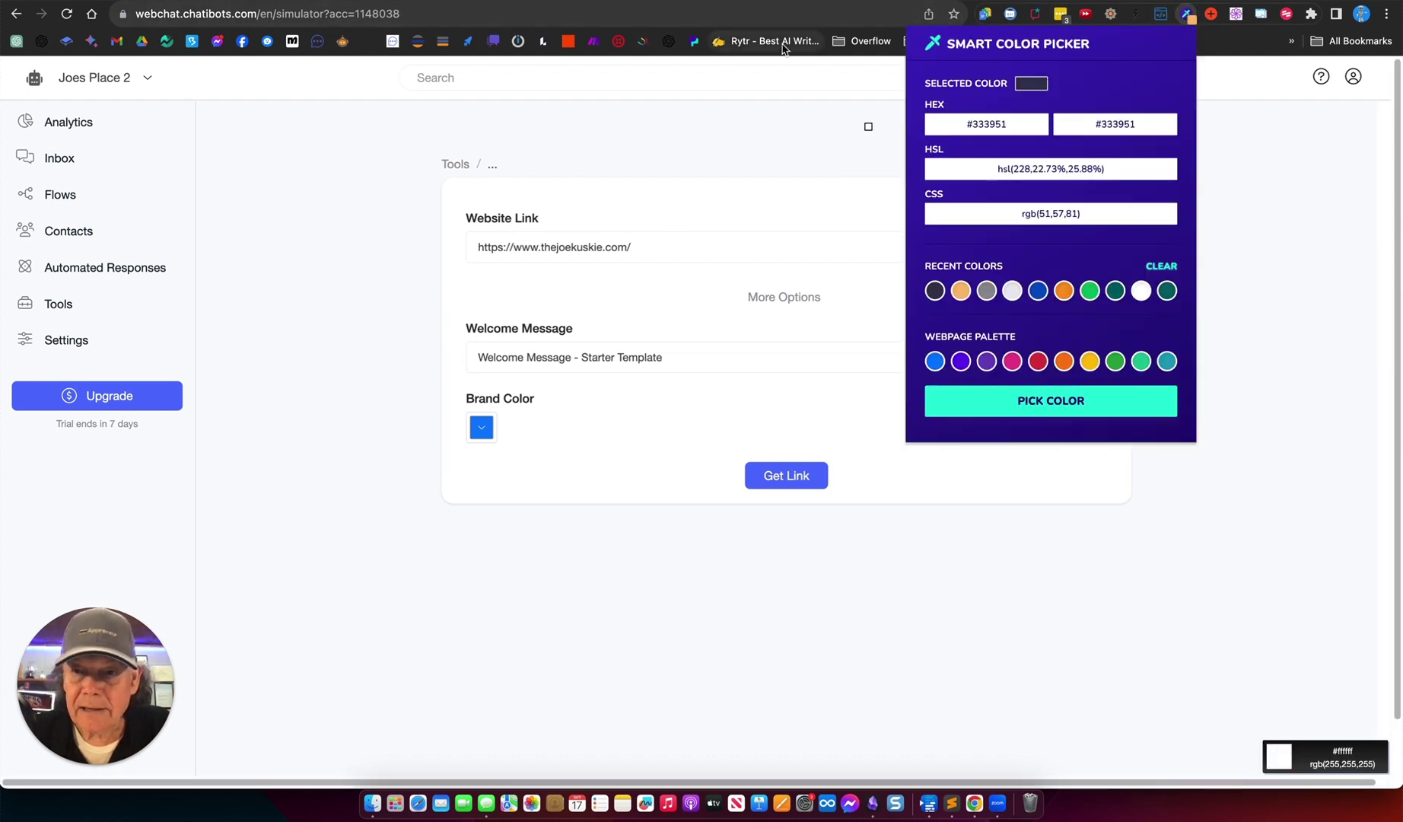
pyautogui.click(1078, 410)
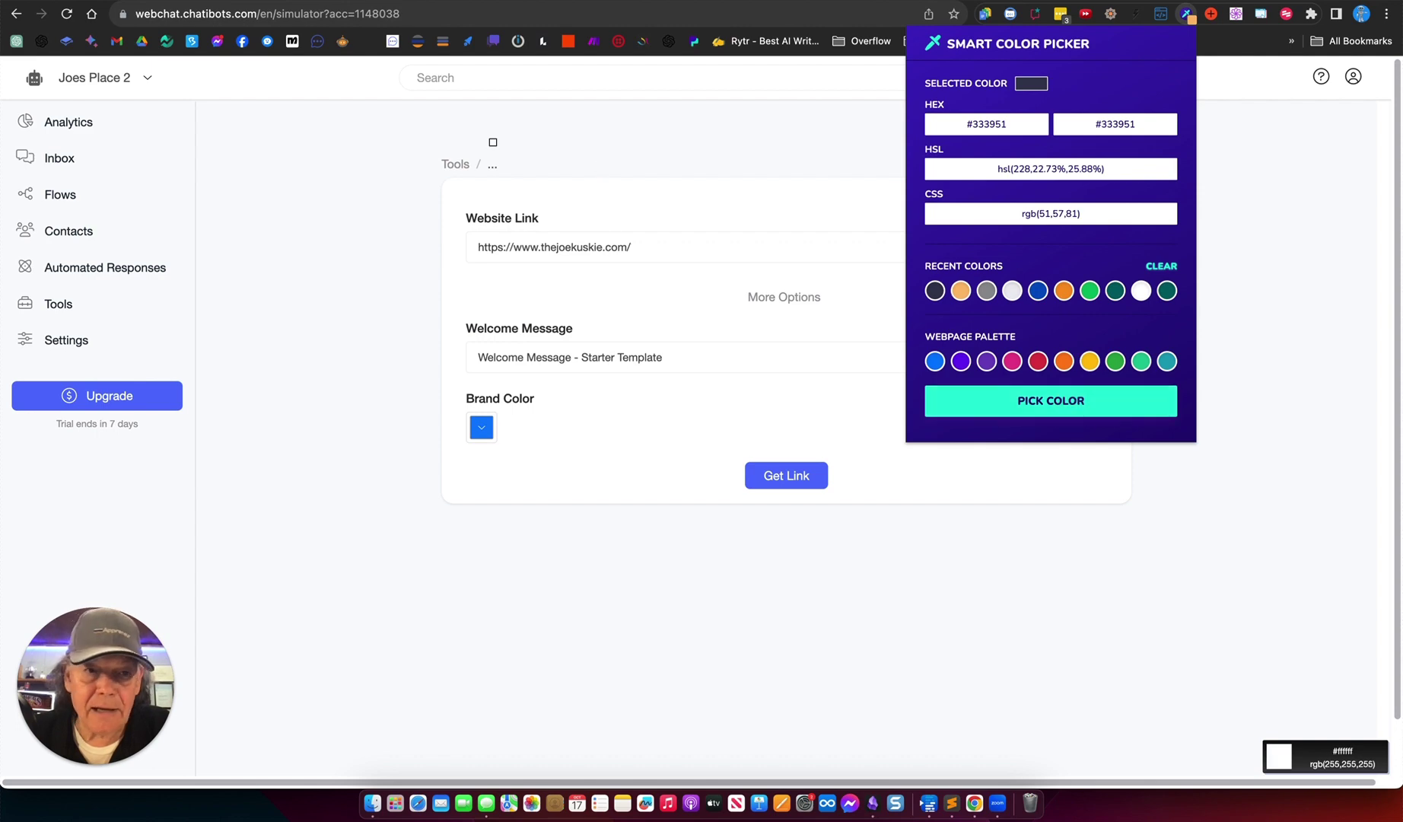
pyautogui.hotkey('ctrl', 'Tab')
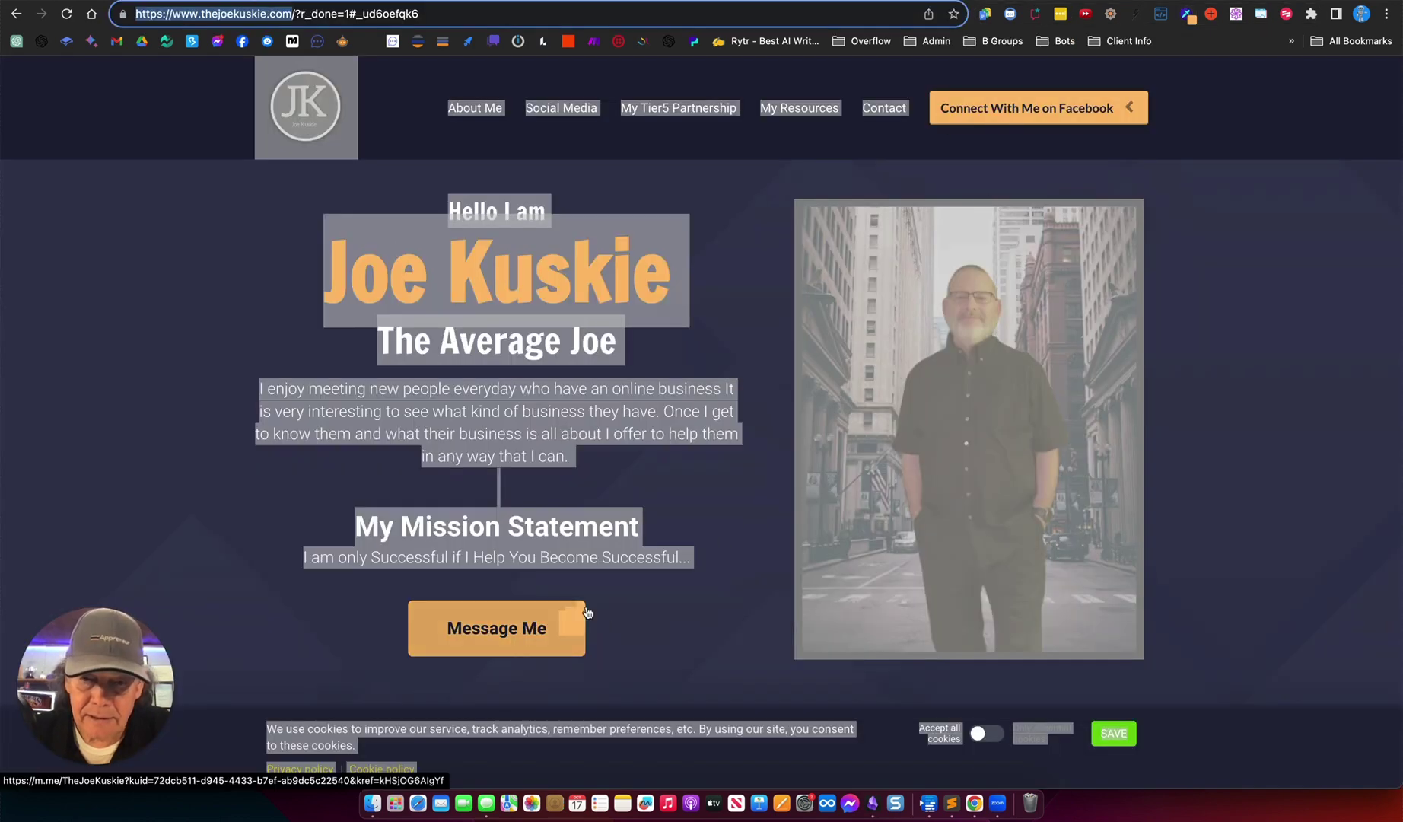
pyautogui.click(1186, 13)
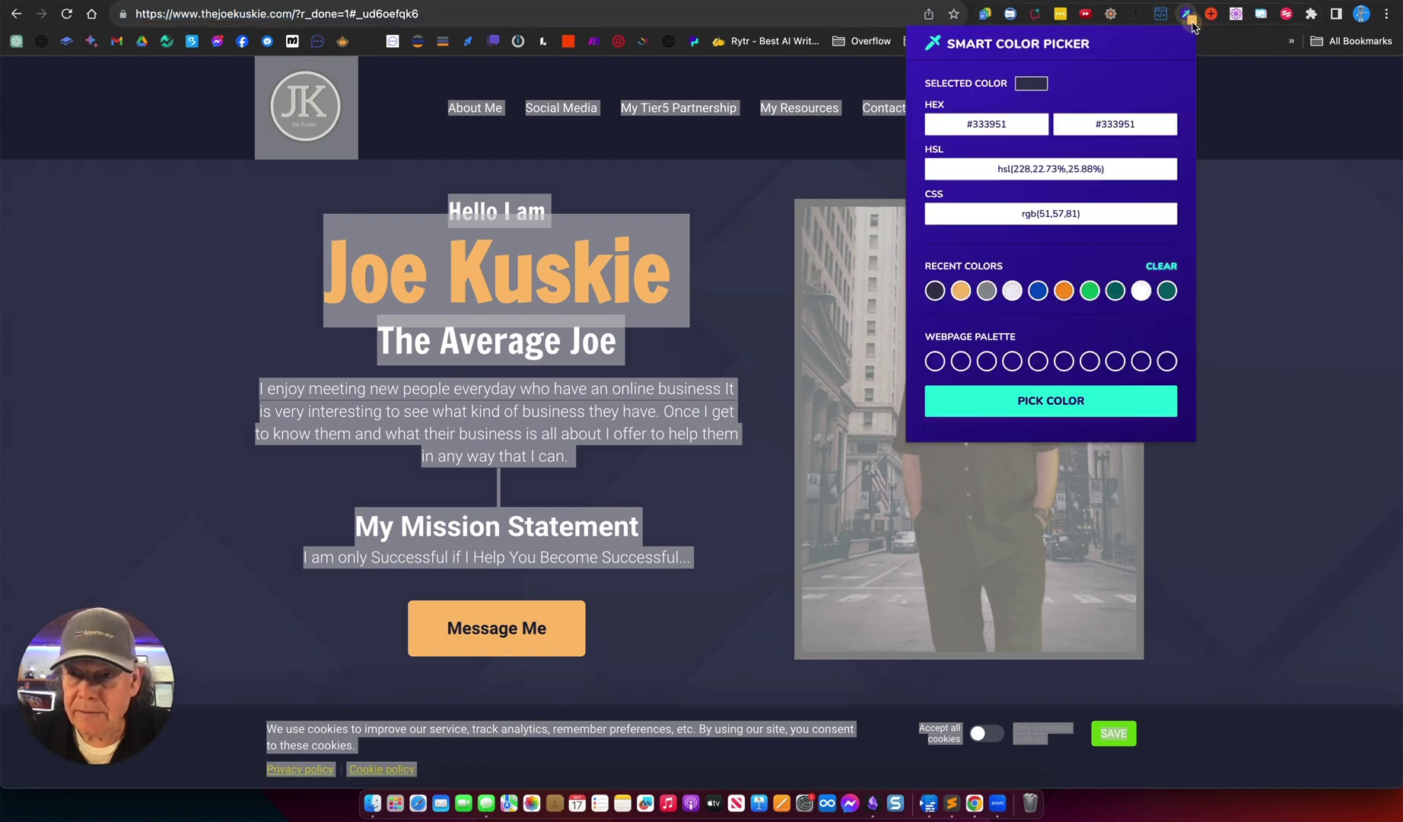
pyautogui.click(556, 632)
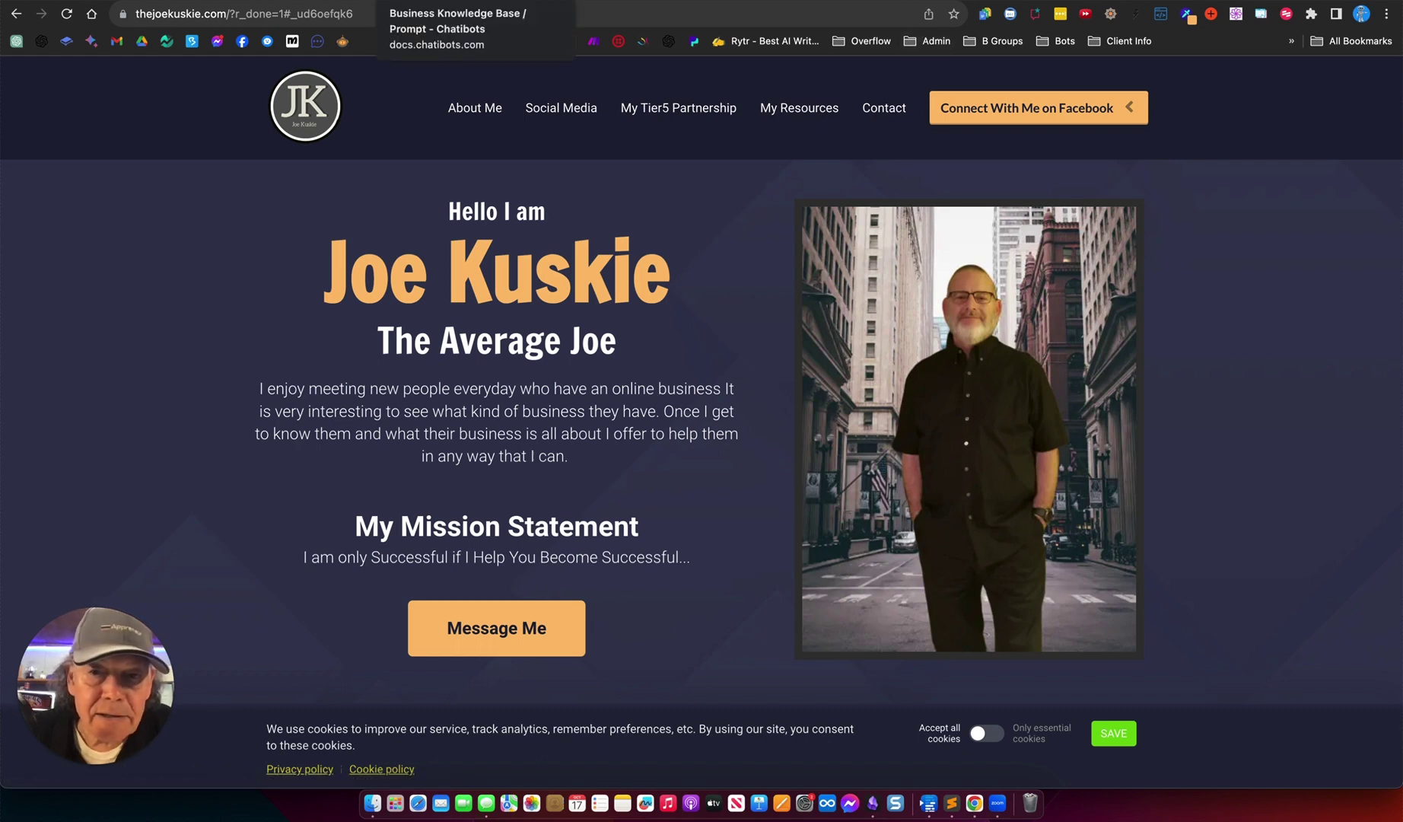
pyautogui.press('super+w')
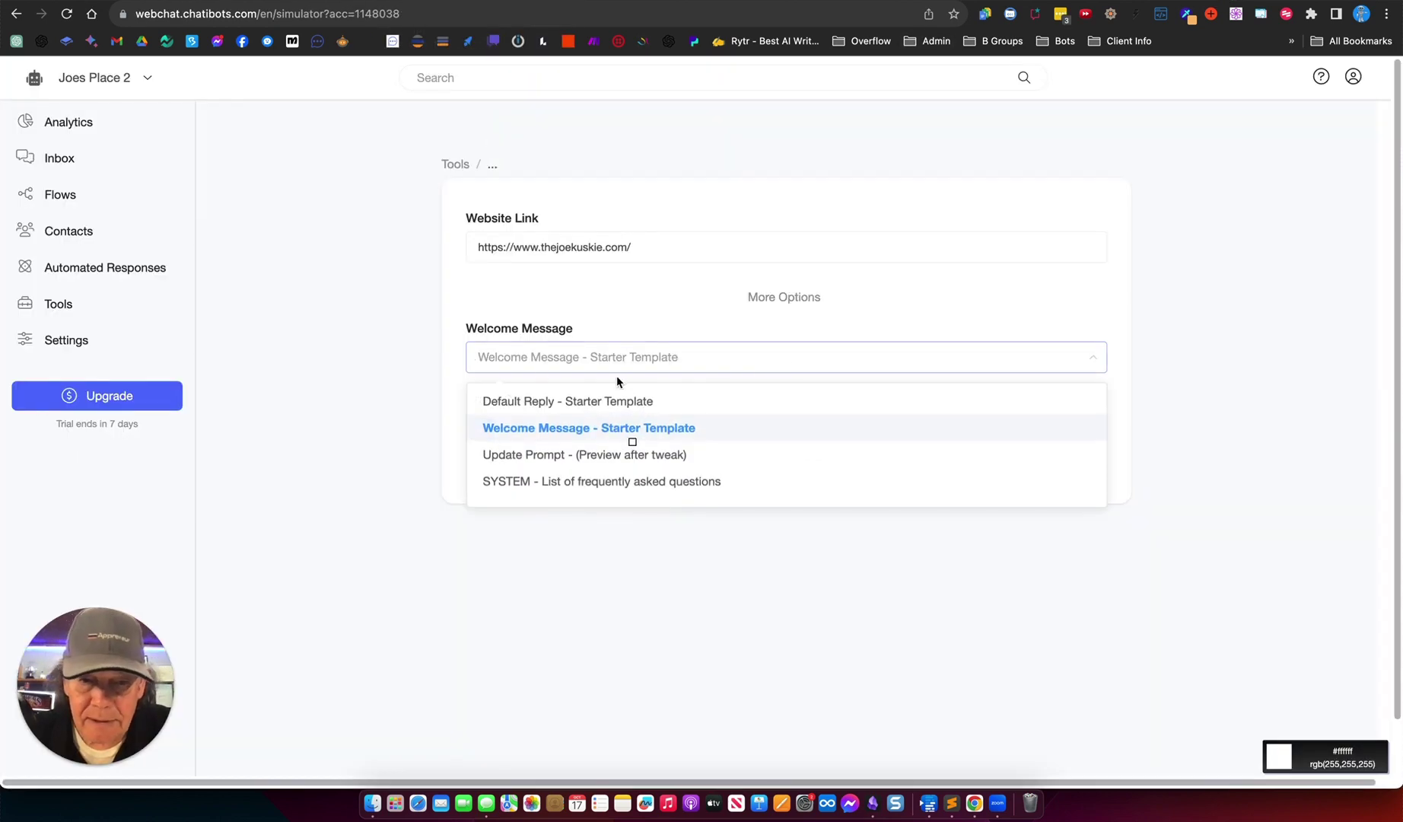
pyautogui.click(410, 364)
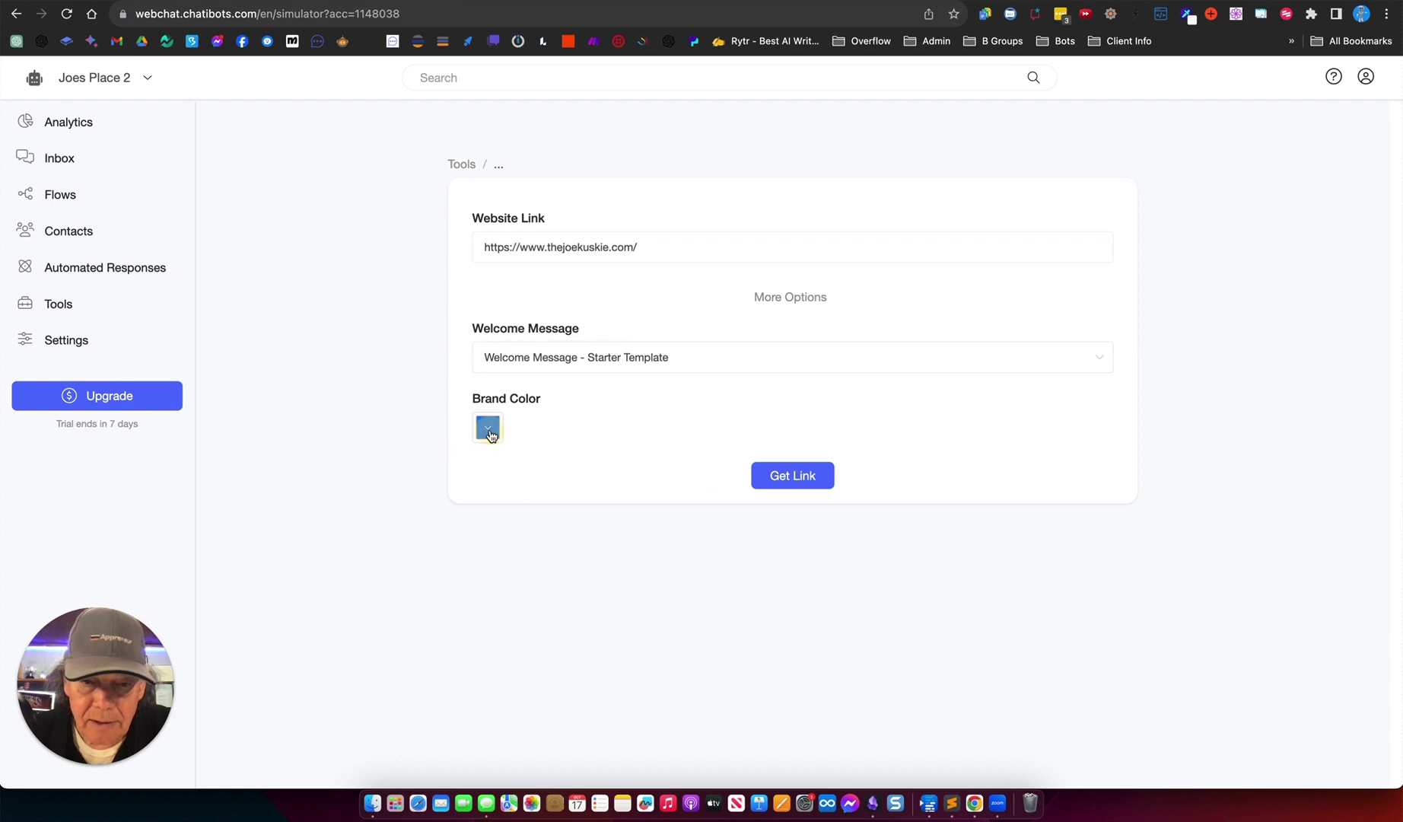
pyautogui.click(488, 427)
pyautogui.click(445, 604)
pyautogui.moveTo(445, 604); pyautogui.dragTo(323, 604)
pyautogui.press('BackSpace')
pyautogui.write('#f9fafc')
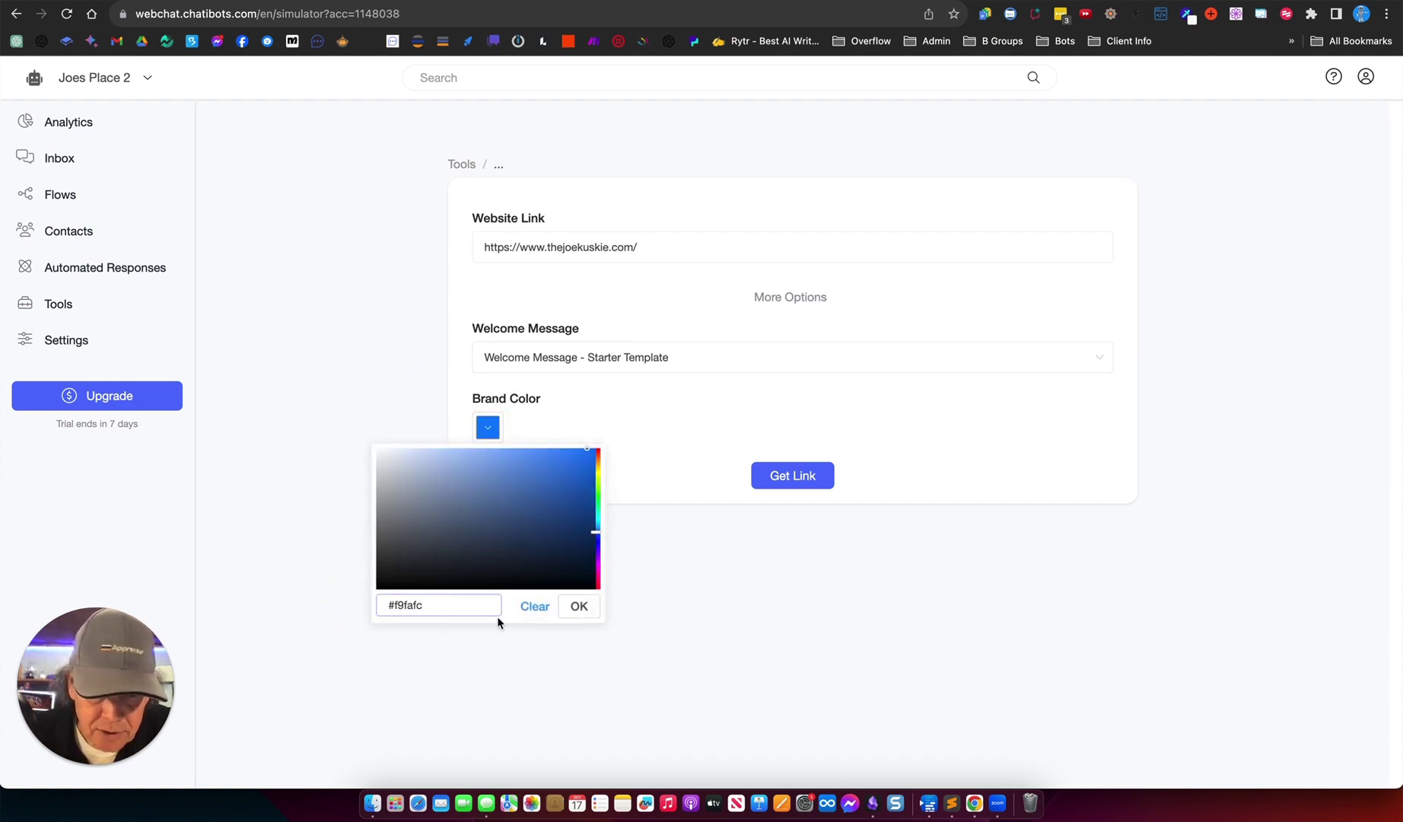
pyautogui.click(577, 606)
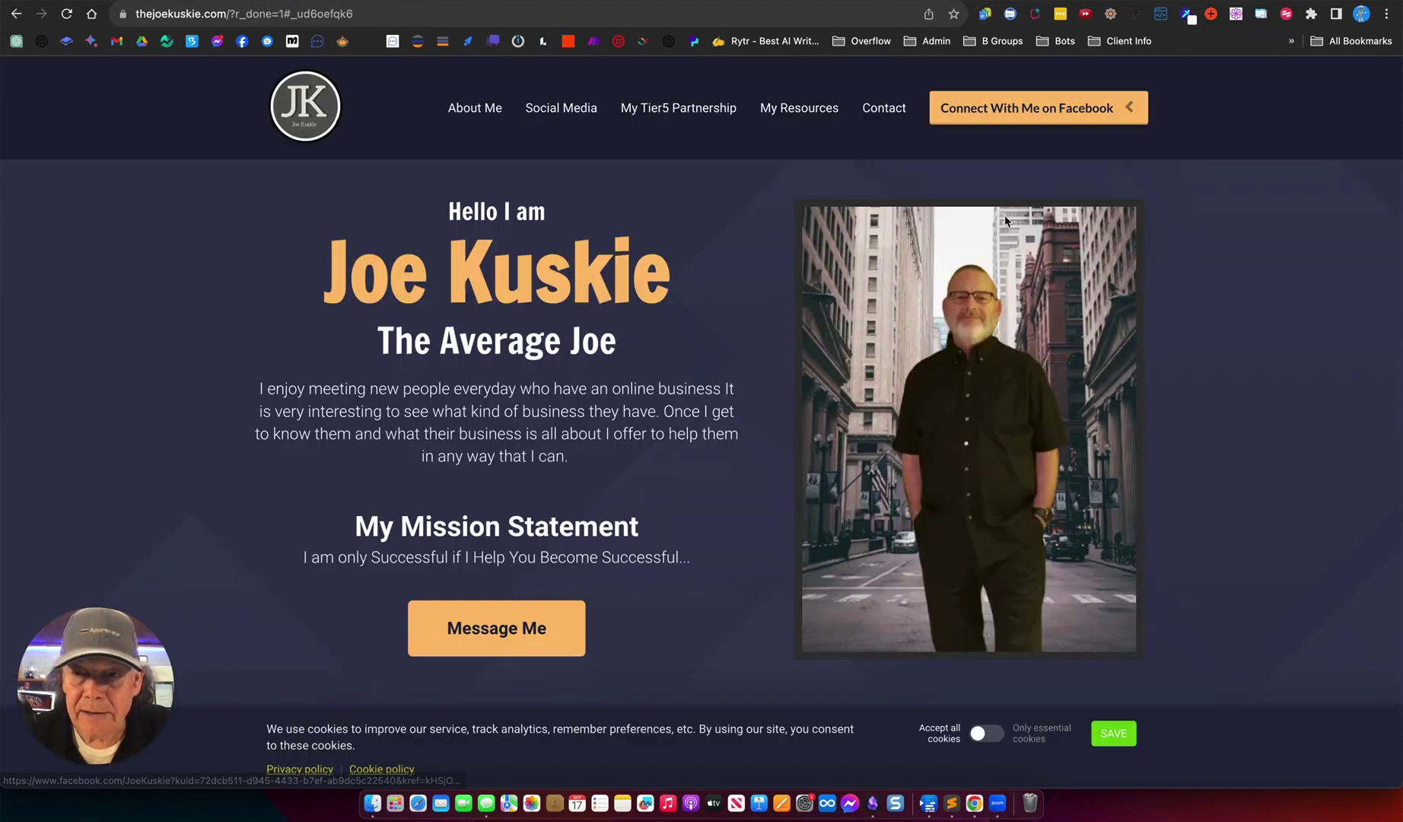
# - Resample the orange Message Me button and set the brand colour to #fcbe6d
pyautogui.click(1187, 15)
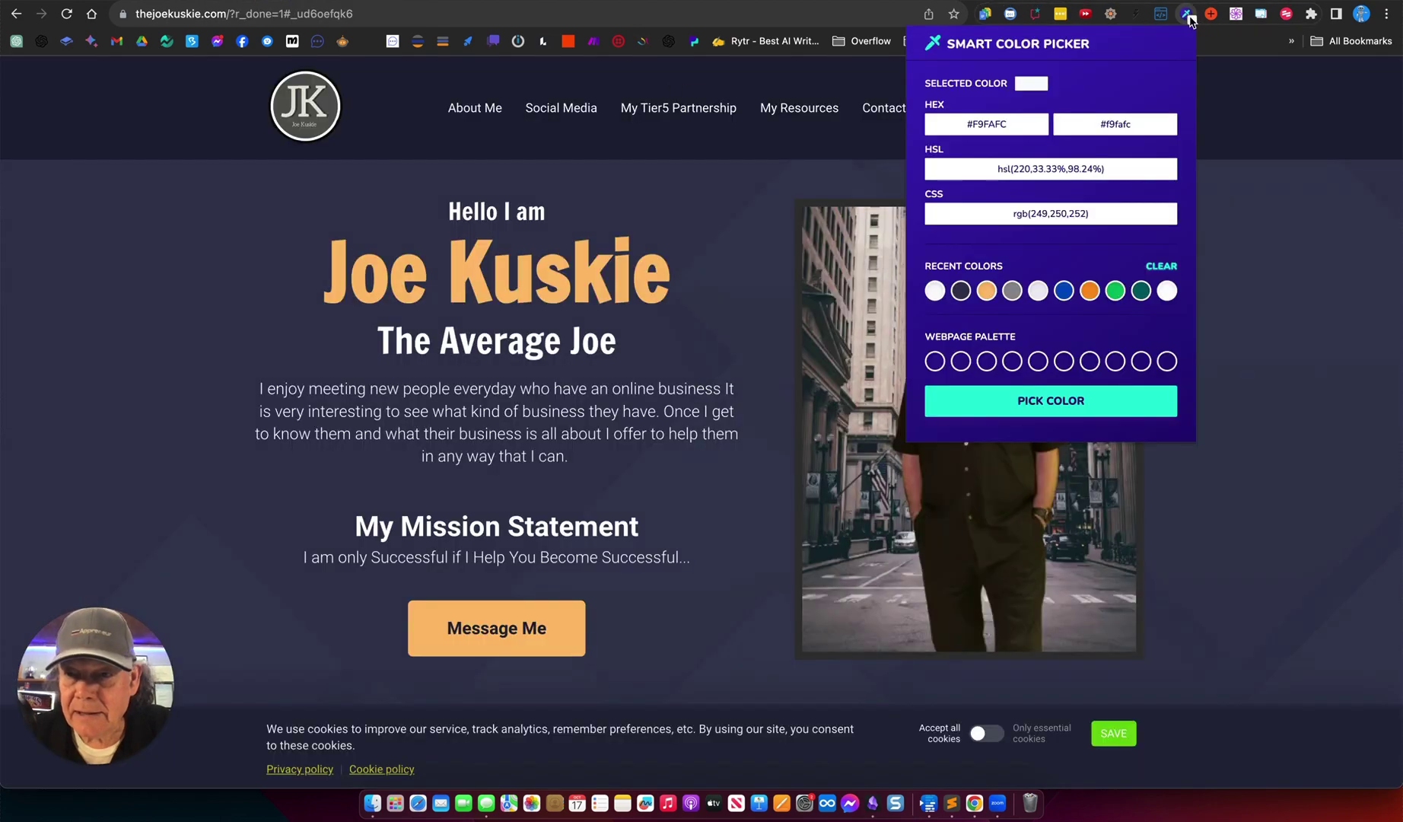
pyautogui.click(554, 631)
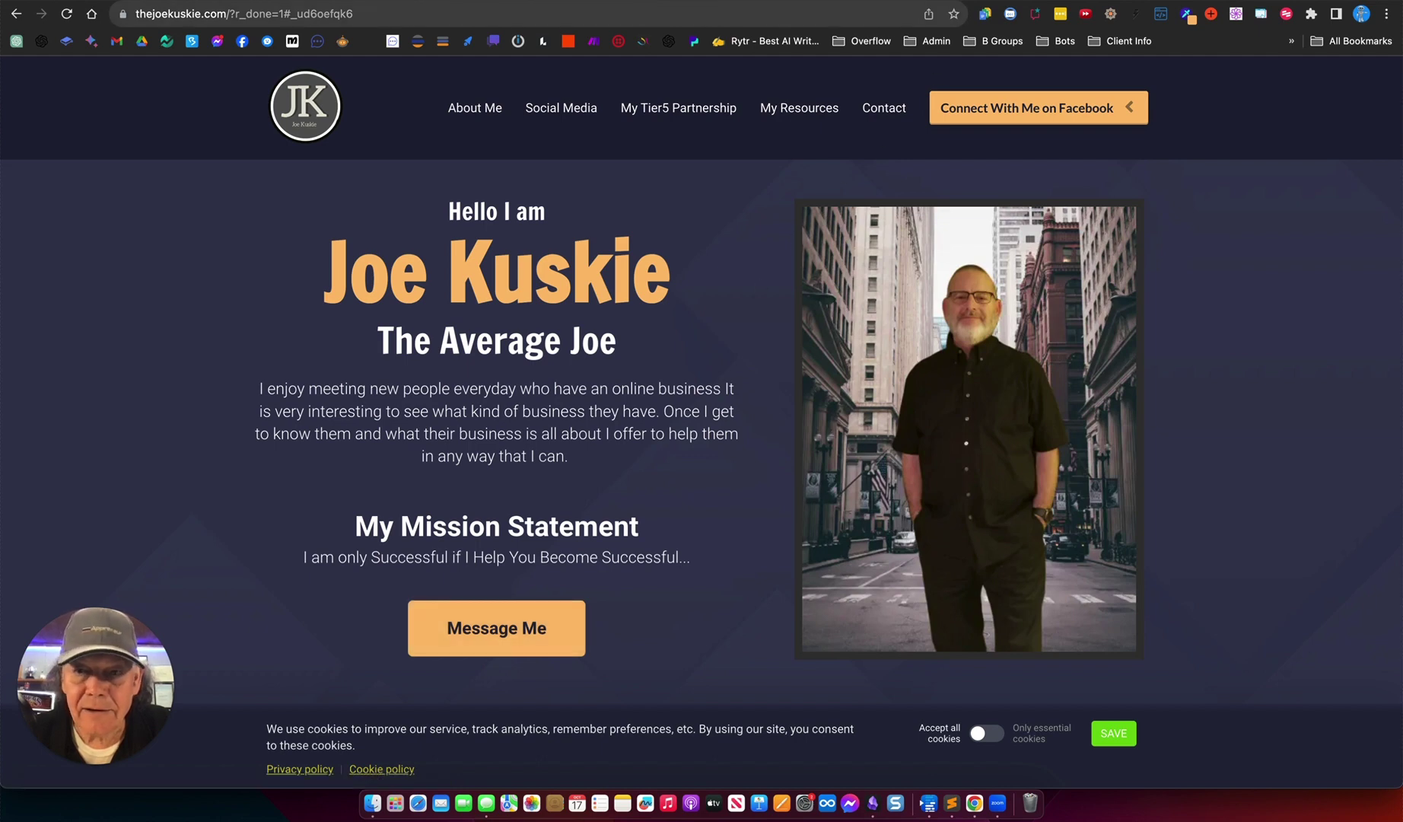
pyautogui.hotkey('ctrl', 'shift', 'Tab')
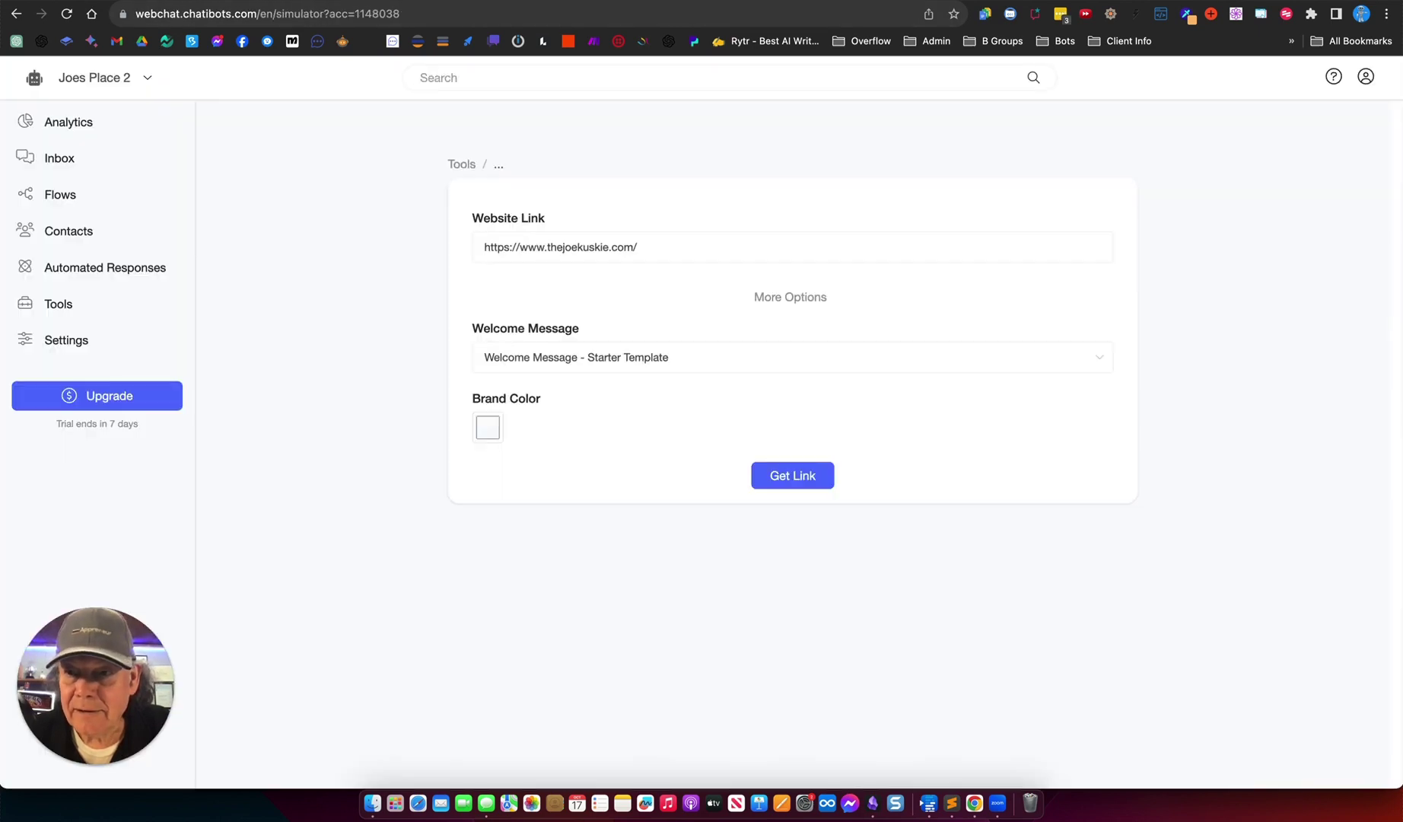
pyautogui.click(487, 427)
pyautogui.moveTo(430, 605); pyautogui.dragTo(351, 610)
pyautogui.write('#fcbe6d')
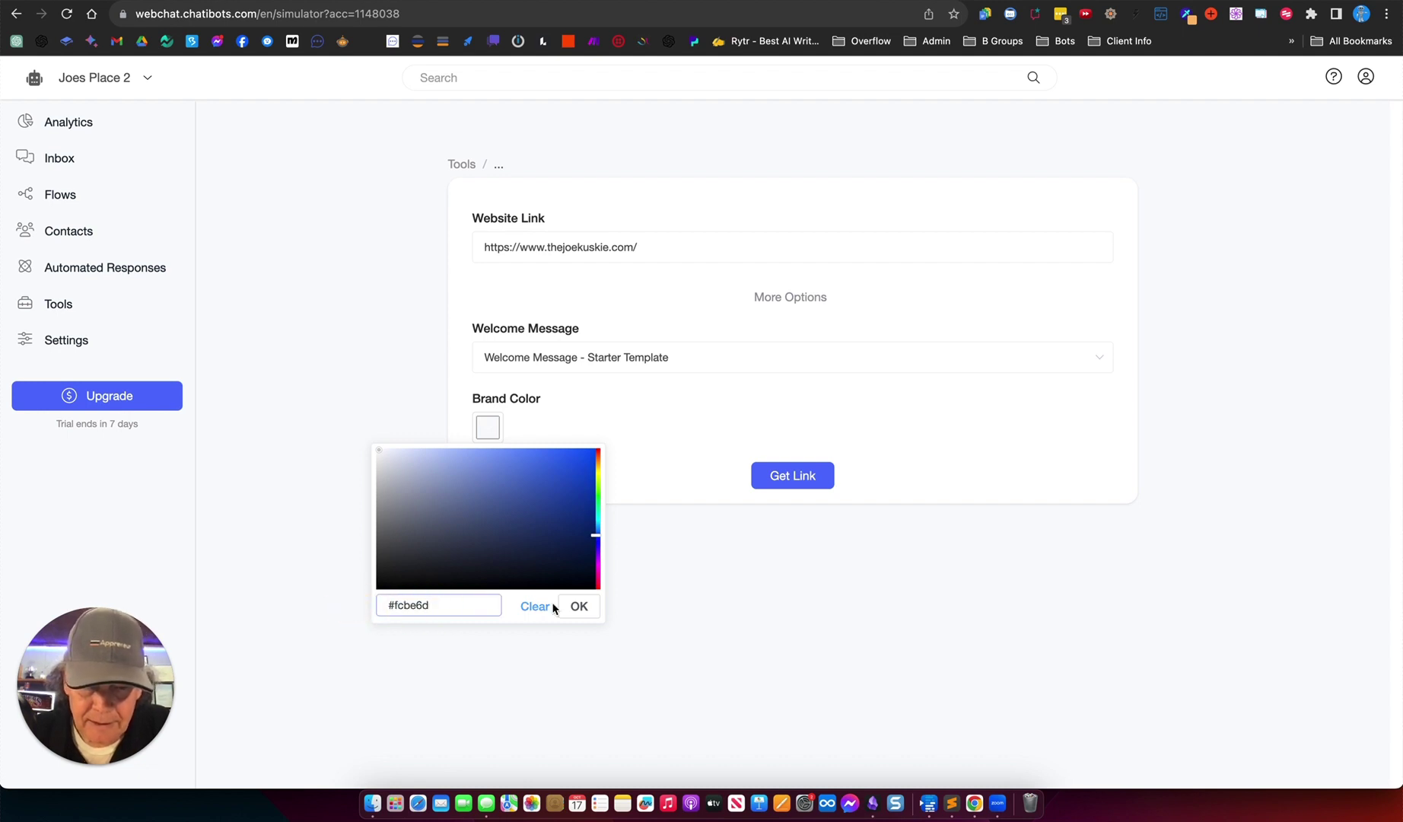
pyautogui.click(576, 606)
# - Generate the simulator link with Get Link and open a blank browser tab
pyautogui.click(795, 474)
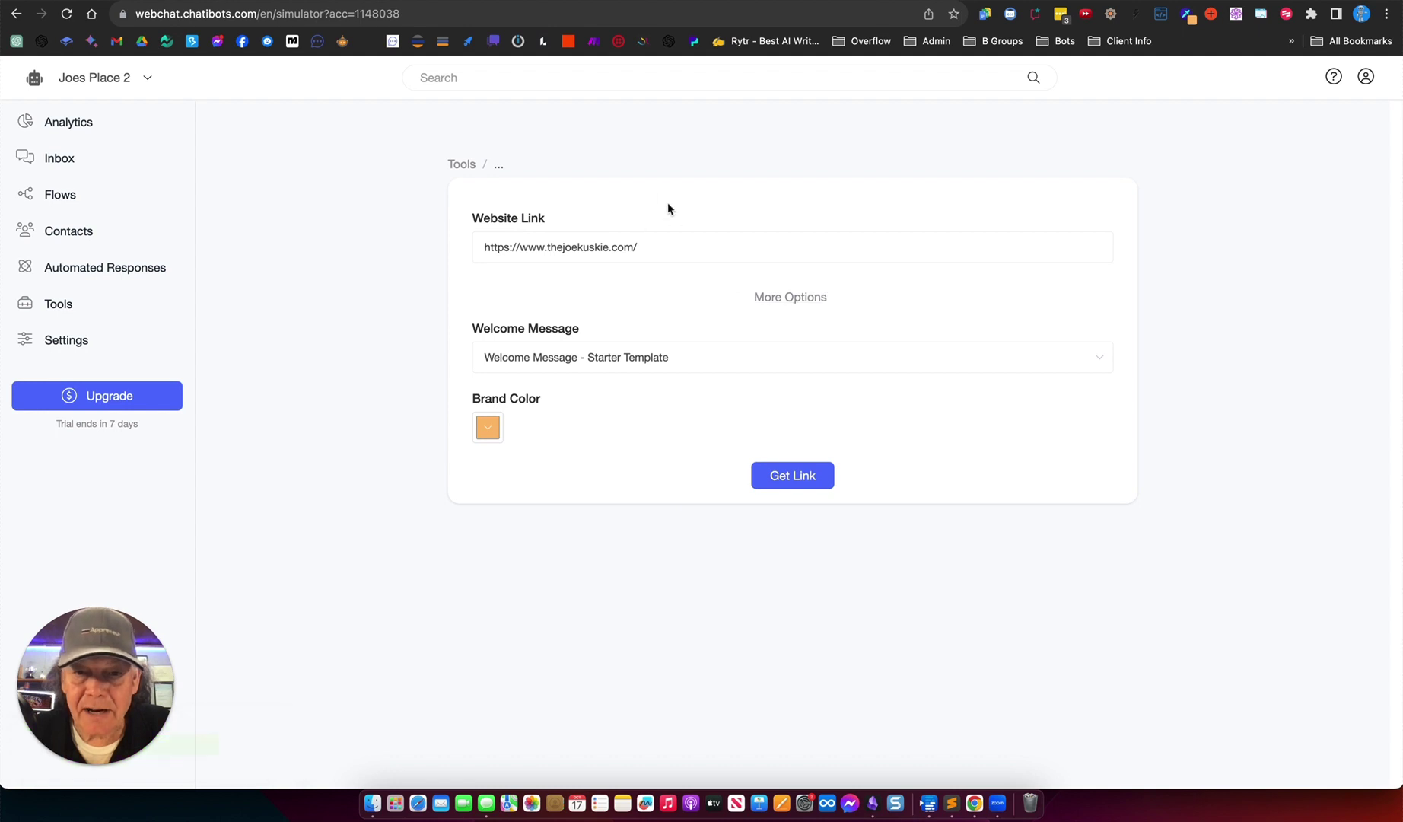
pyautogui.click(783, 481)
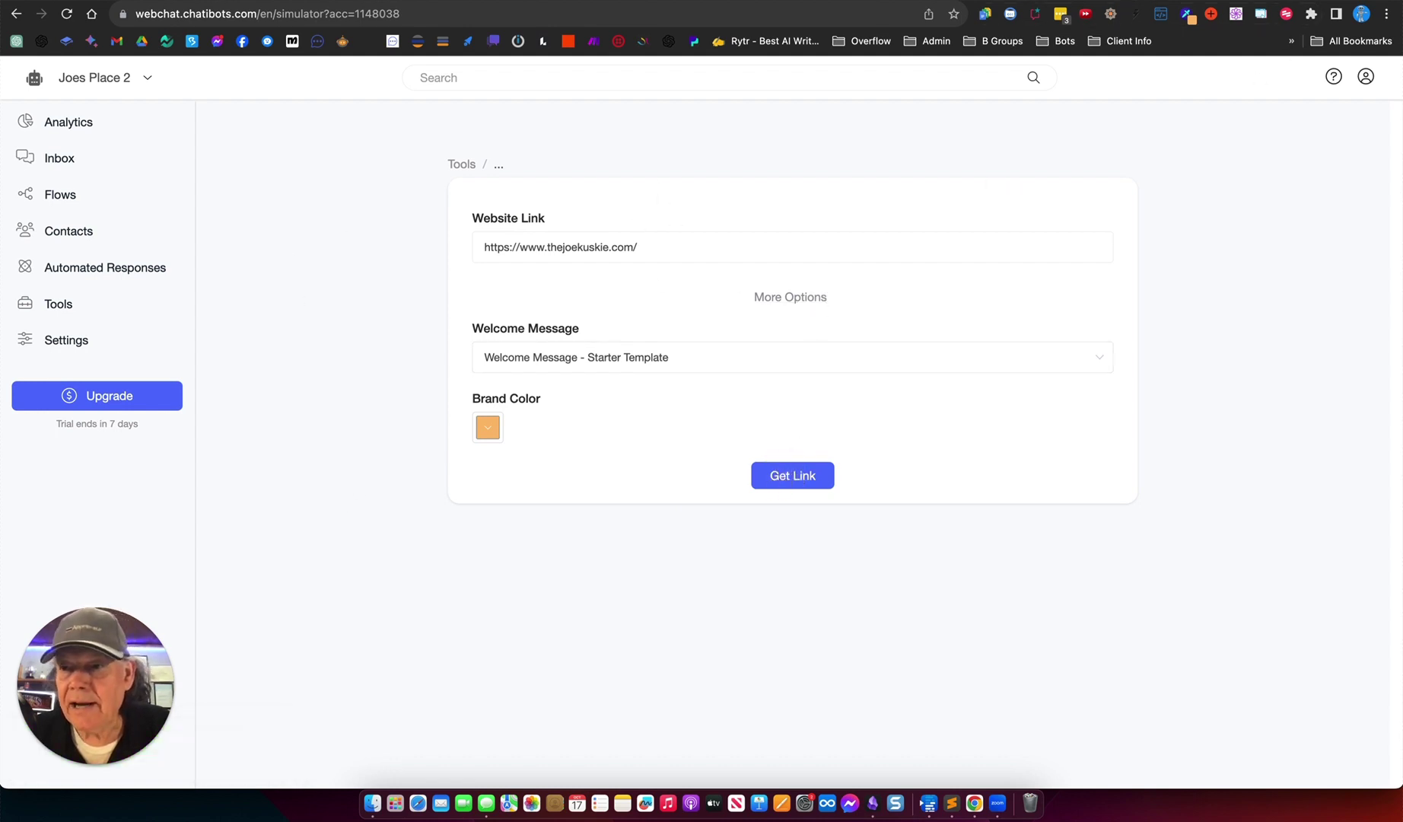
pyautogui.press('super+t')
# - Load the generated simulator link to show thejoekuskie.com with the webchat widget
pyautogui.click(384, 14)
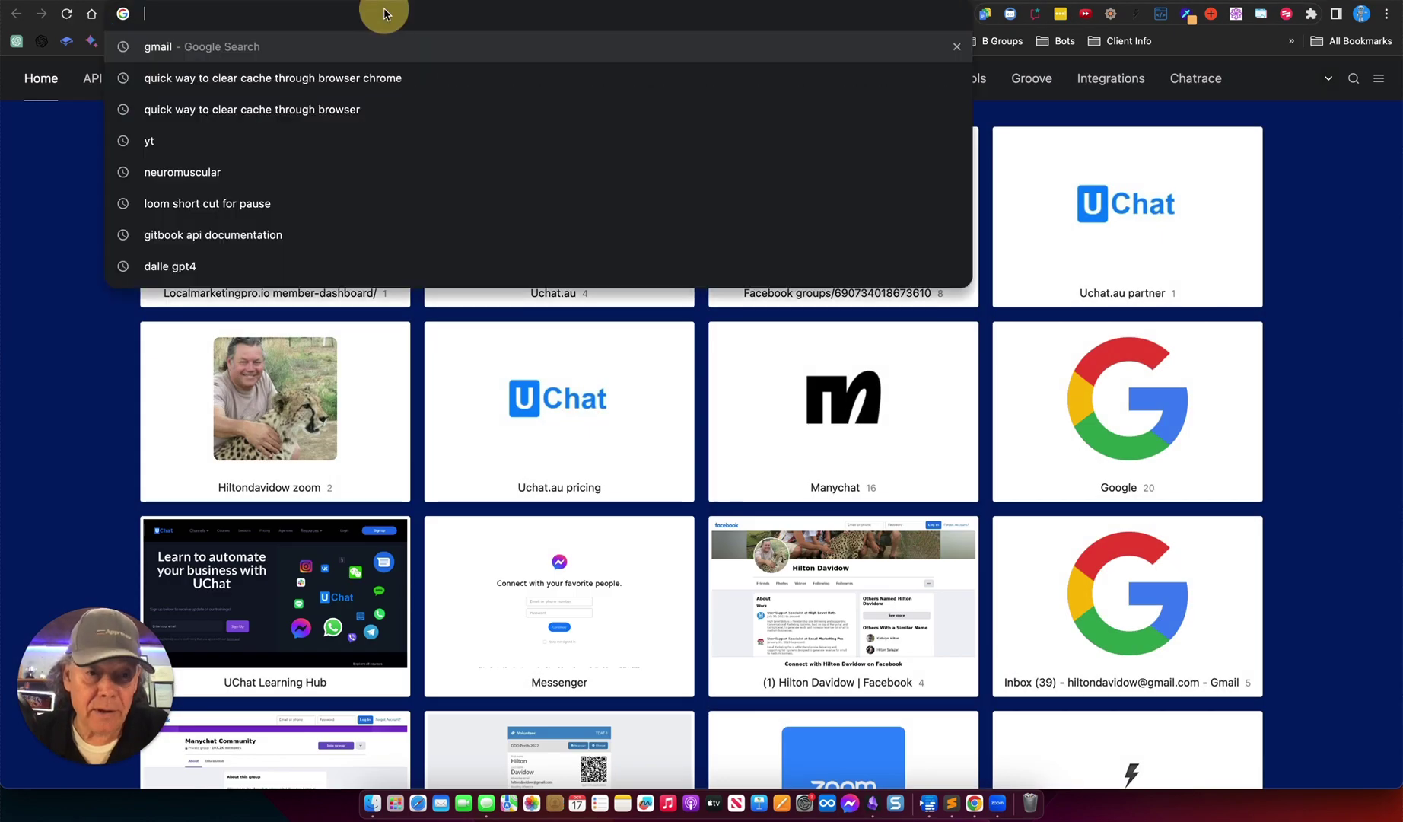
pyautogui.press('super+v')
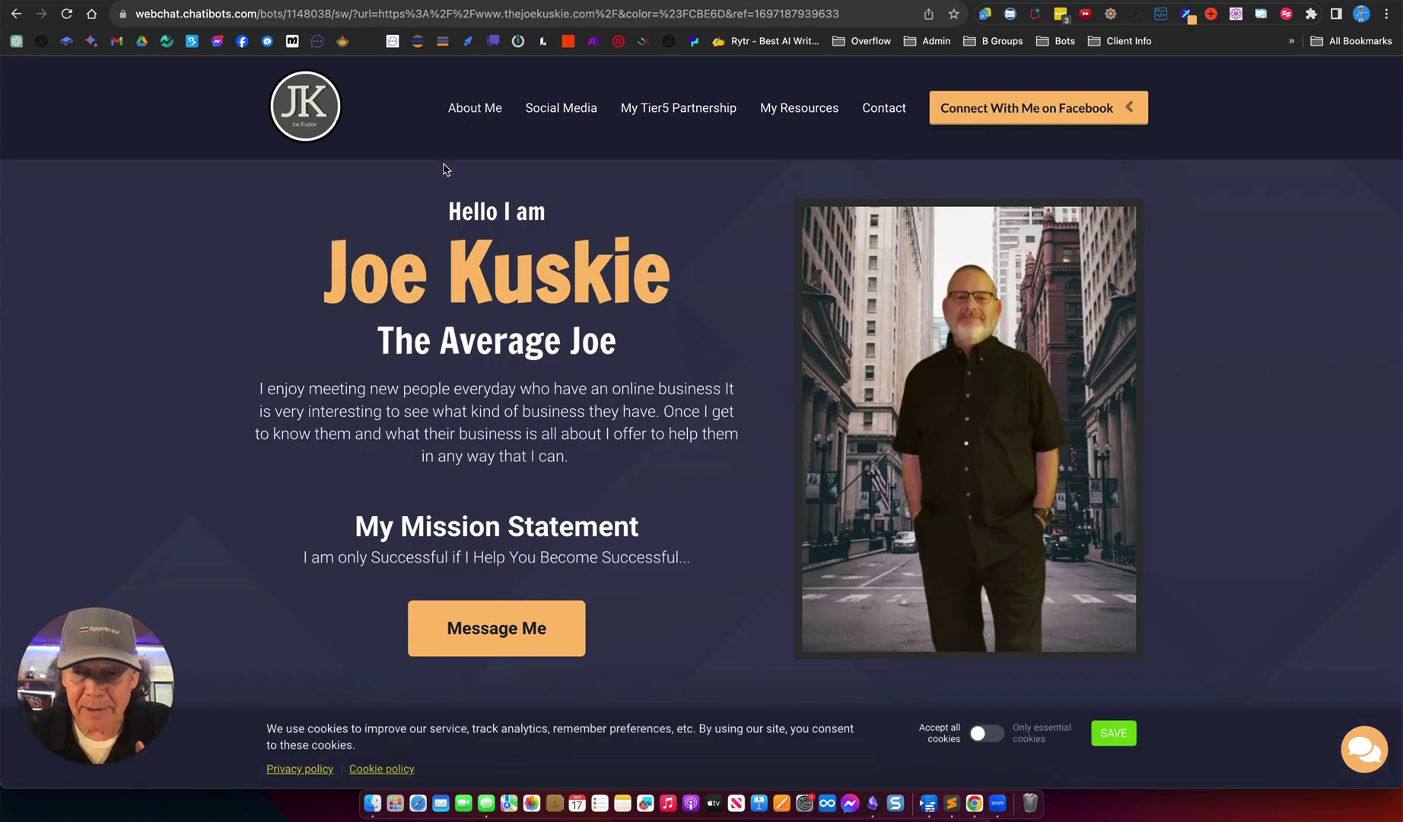
pyautogui.scroll(-1, 509, 243)
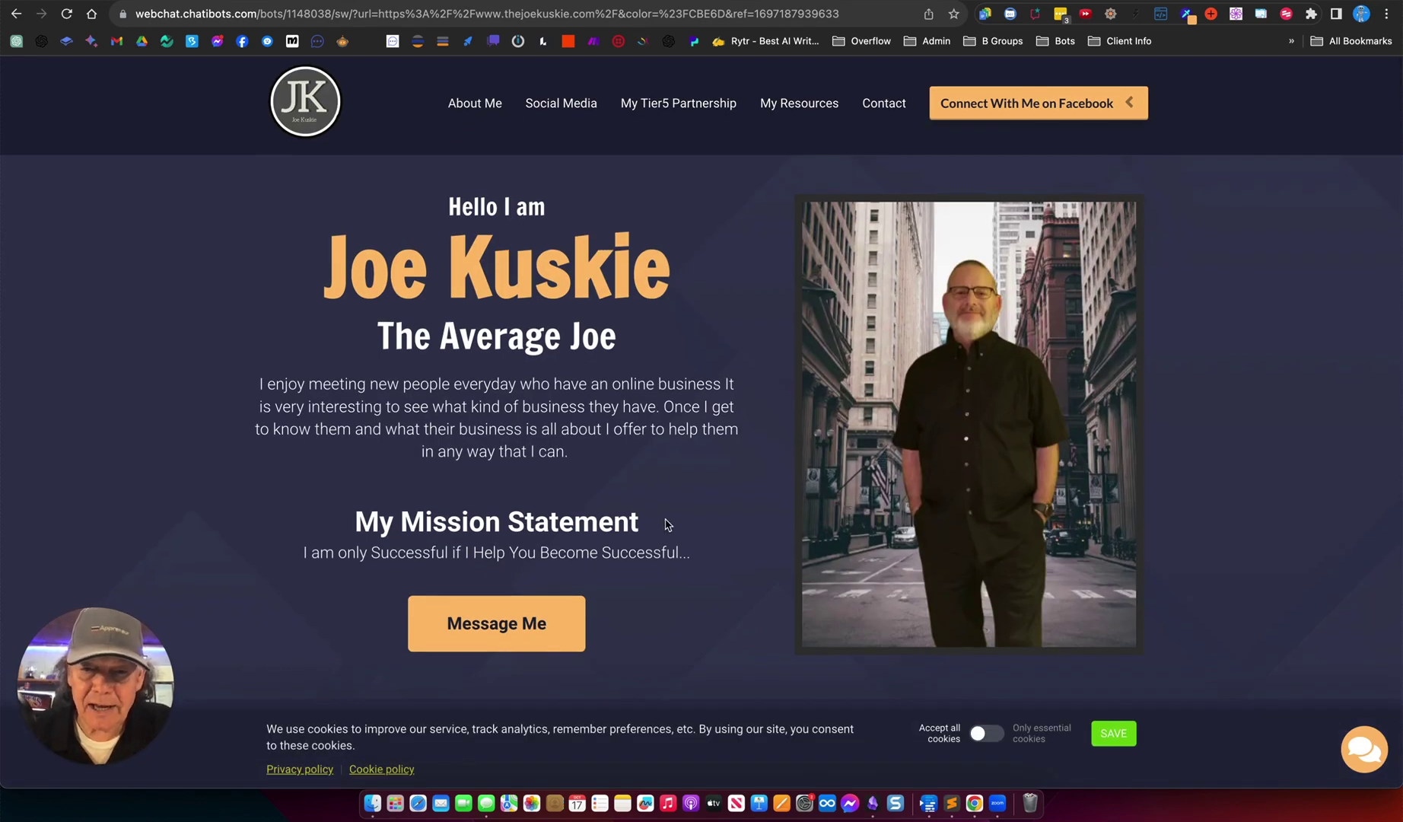
pyautogui.scroll(-4, 1039, 599)
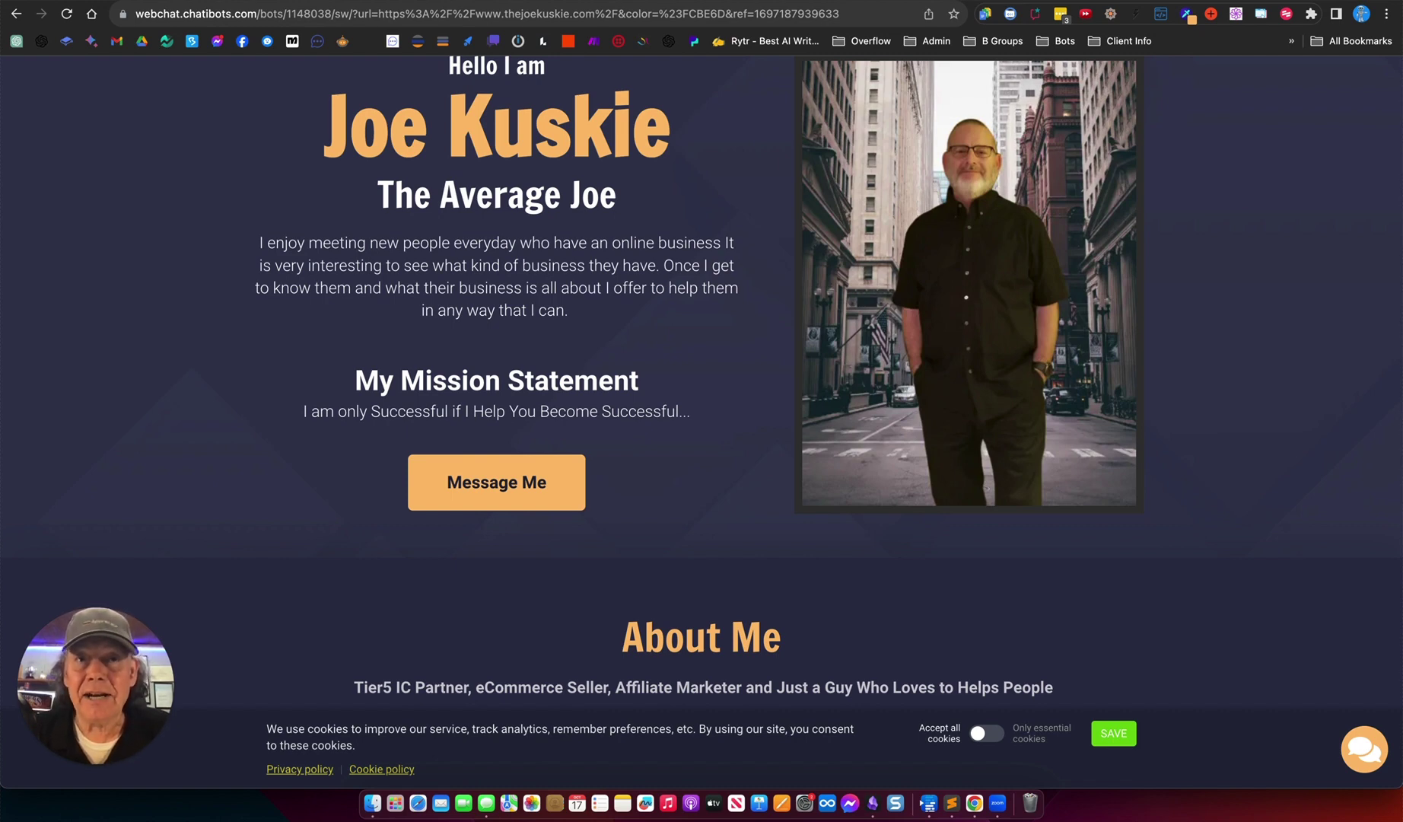
# - Open the chat widget and ask the bot what it has to offer
pyautogui.click(1366, 765)
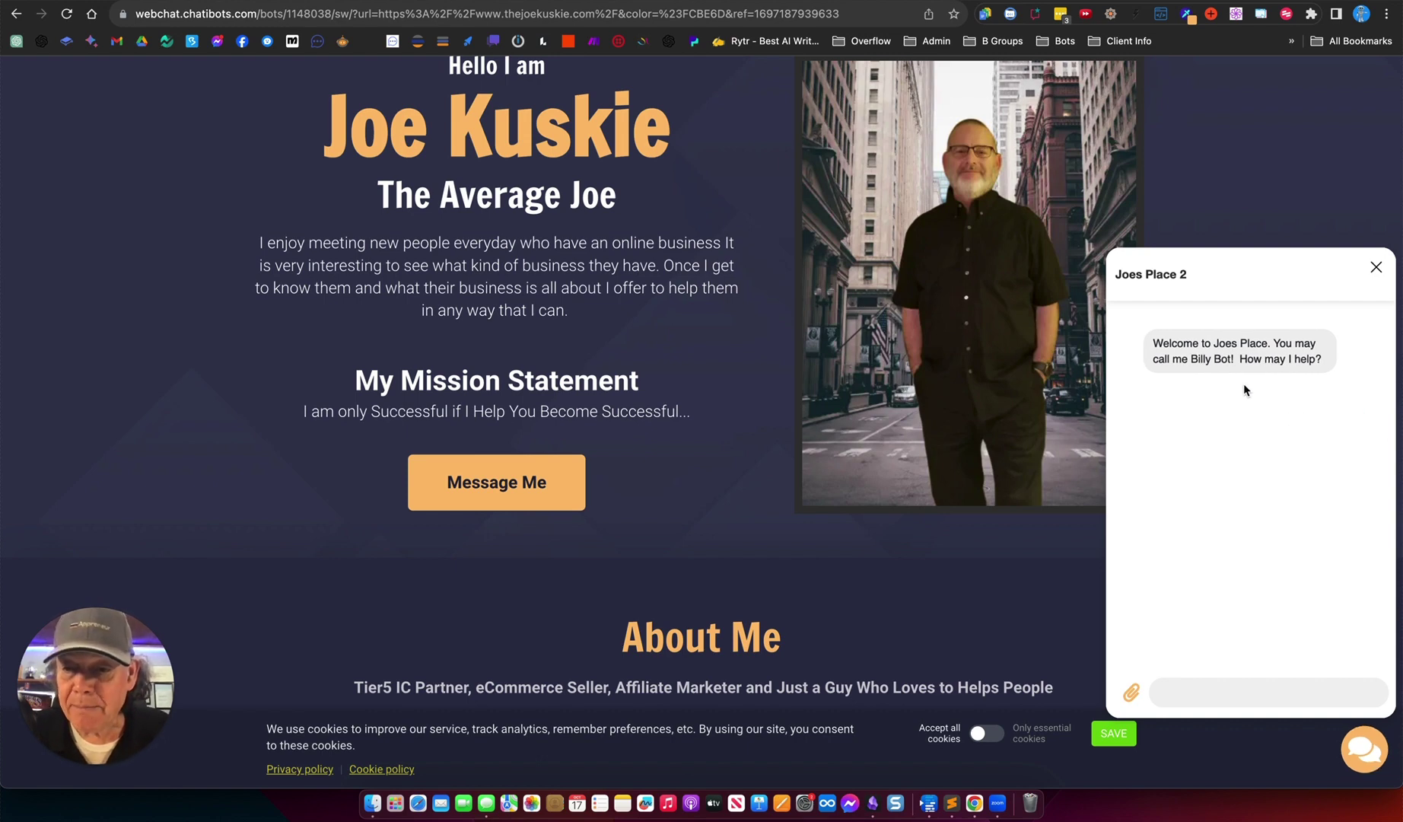
pyautogui.click(1165, 693)
pyautogui.write('Hey ')
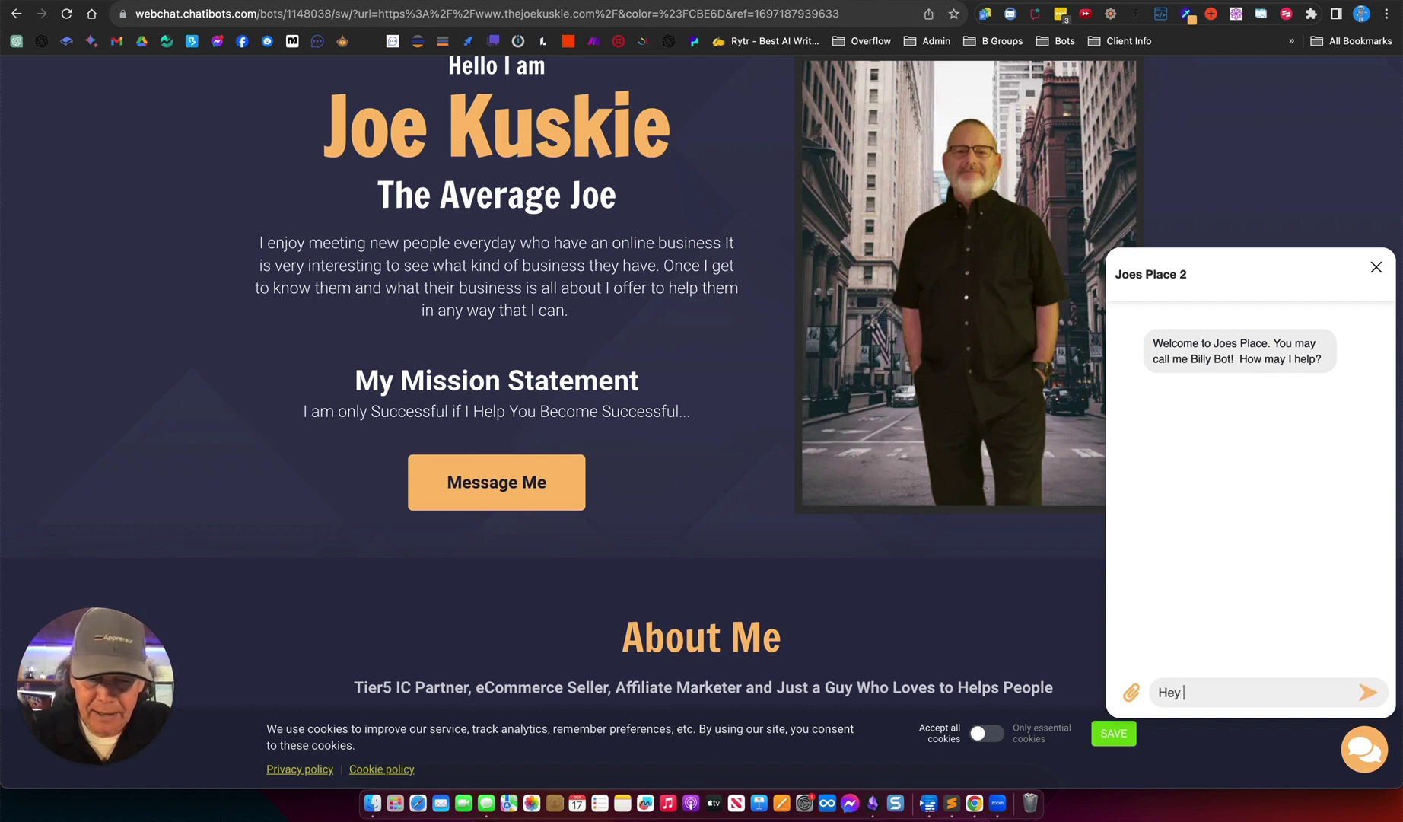
pyautogui.write('Joe, we')
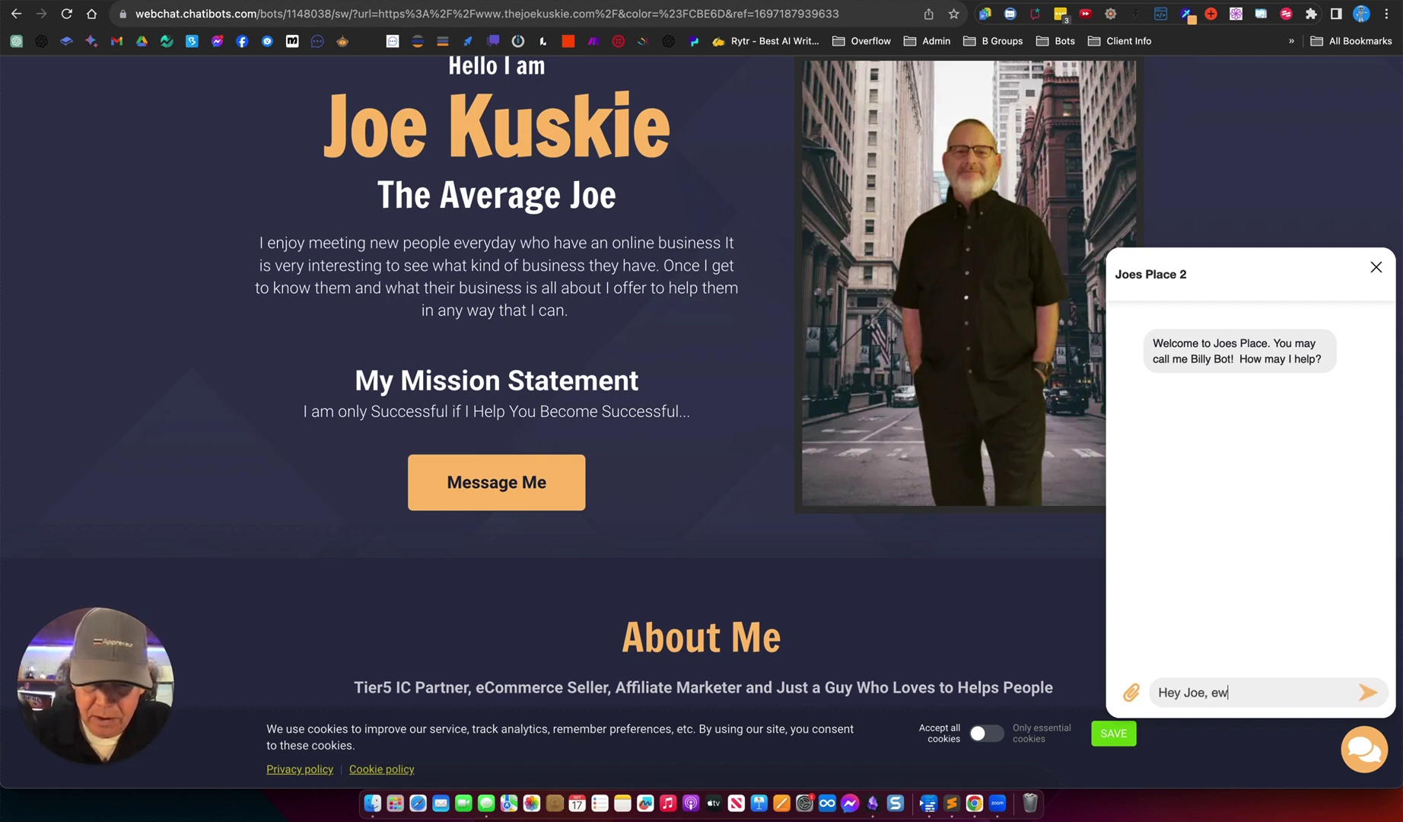
pyautogui.press('BackSpace')
pyautogui.press('BackSpace')
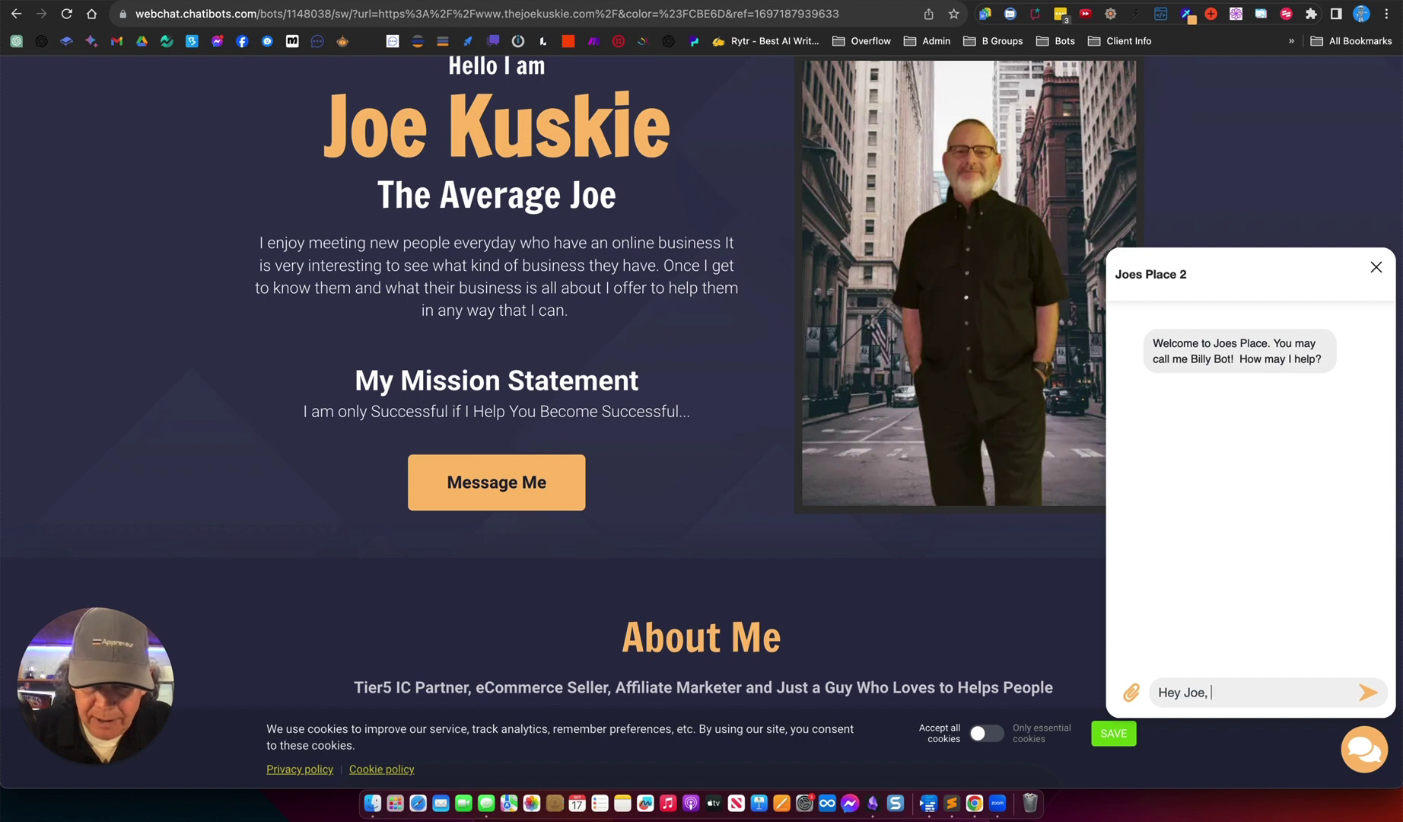
pyautogui.write('Waht you got for me?')
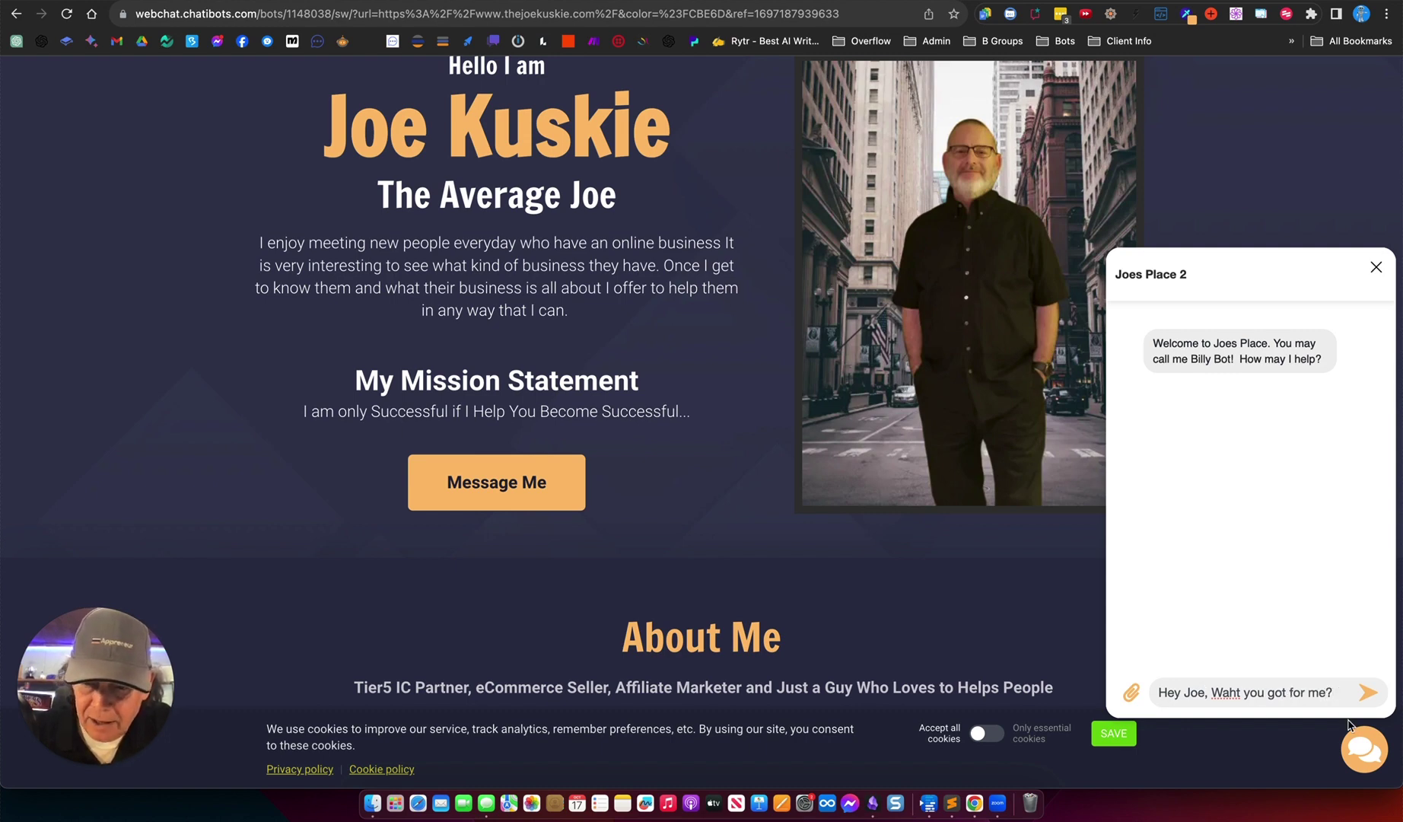
pyautogui.click(1367, 696)
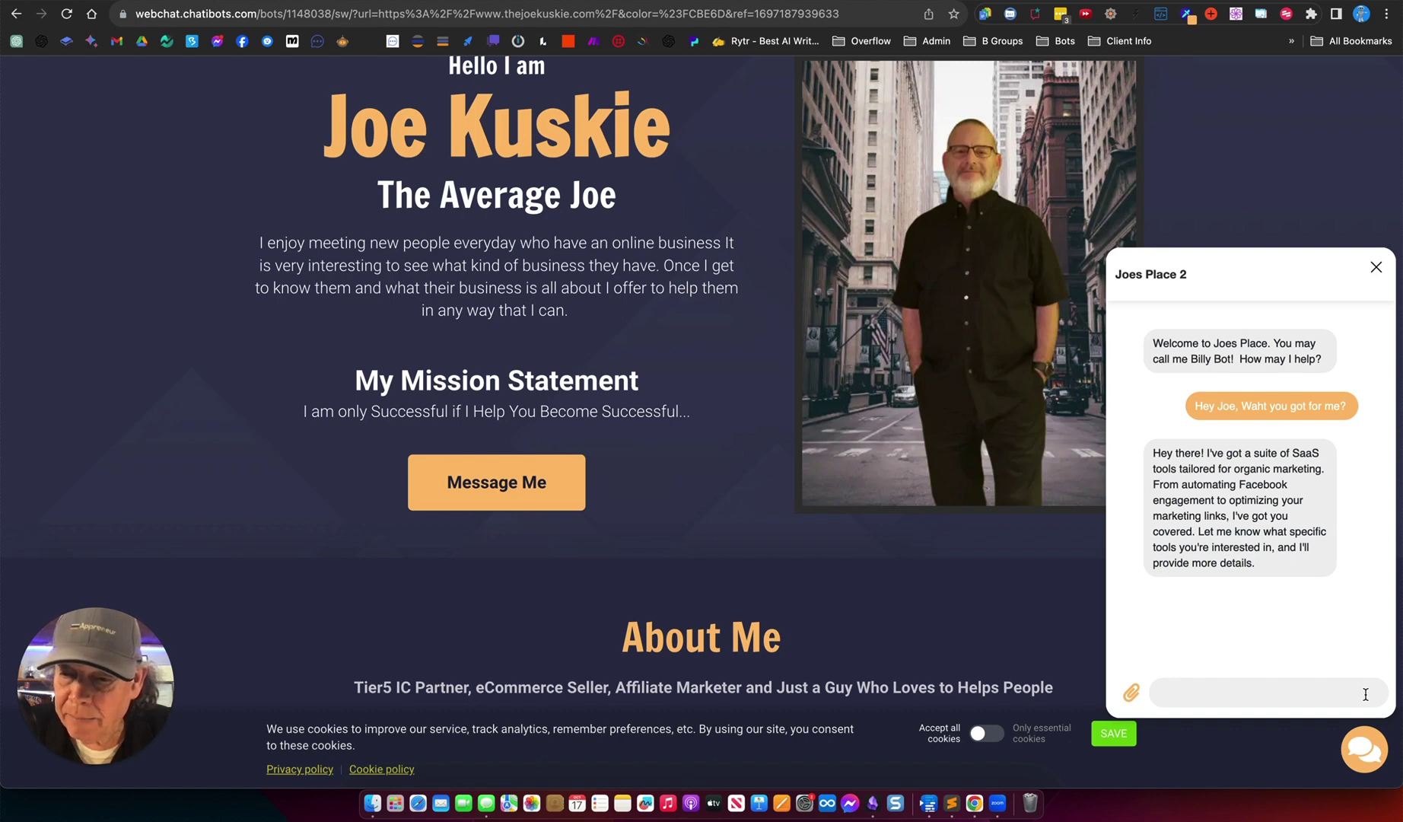
# - Ask 'Do you have a tool for Facebook Organic marketing'
pyautogui.click(1194, 688)
pyautogui.write('Do you ha')
pyautogui.write('ve a tool')
pyautogui.write(' for Fac')
pyautogui.write('ebook Or')
pyautogui.write('ganic')
pyautogui.write(' marketing')
pyautogui.press('Return')
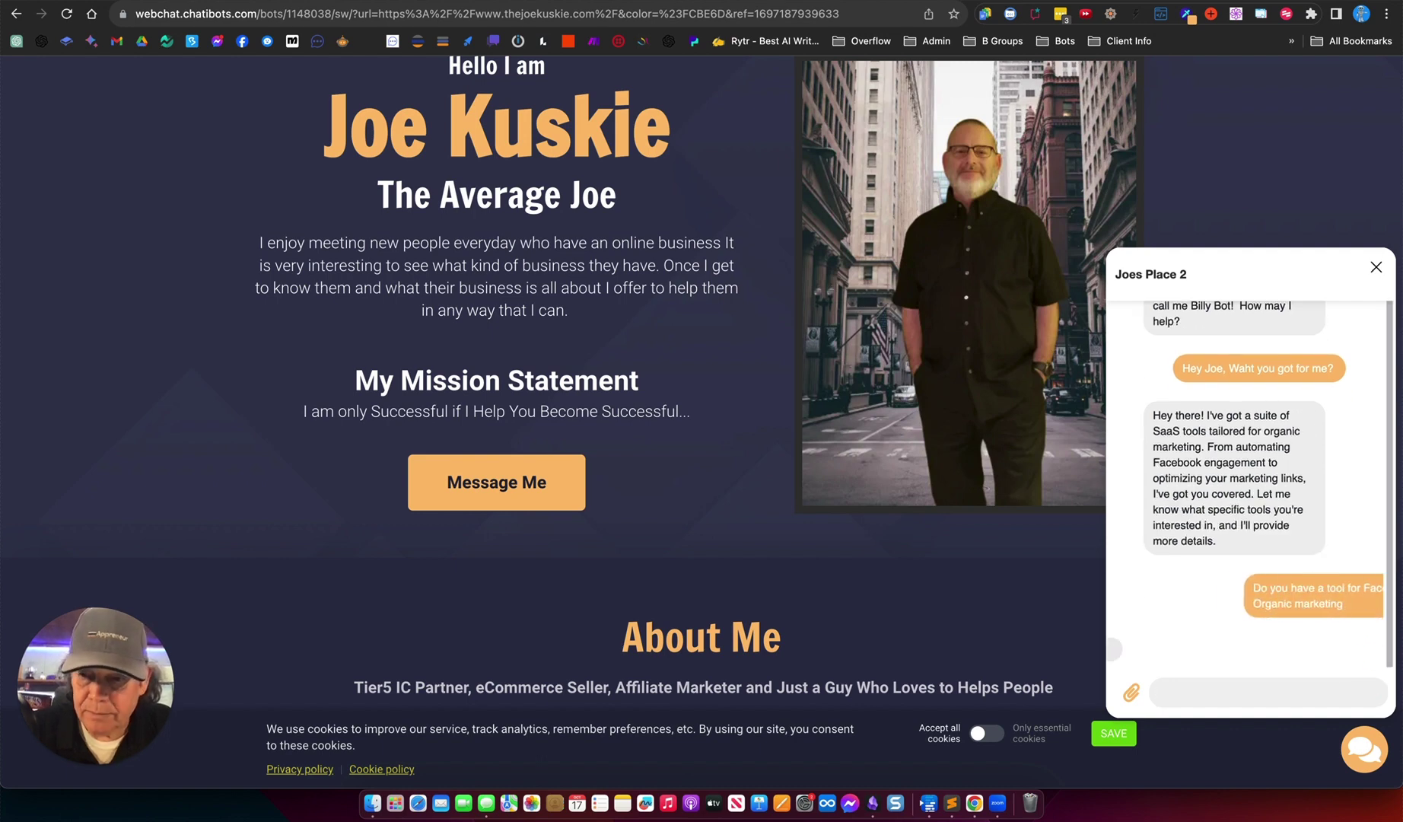